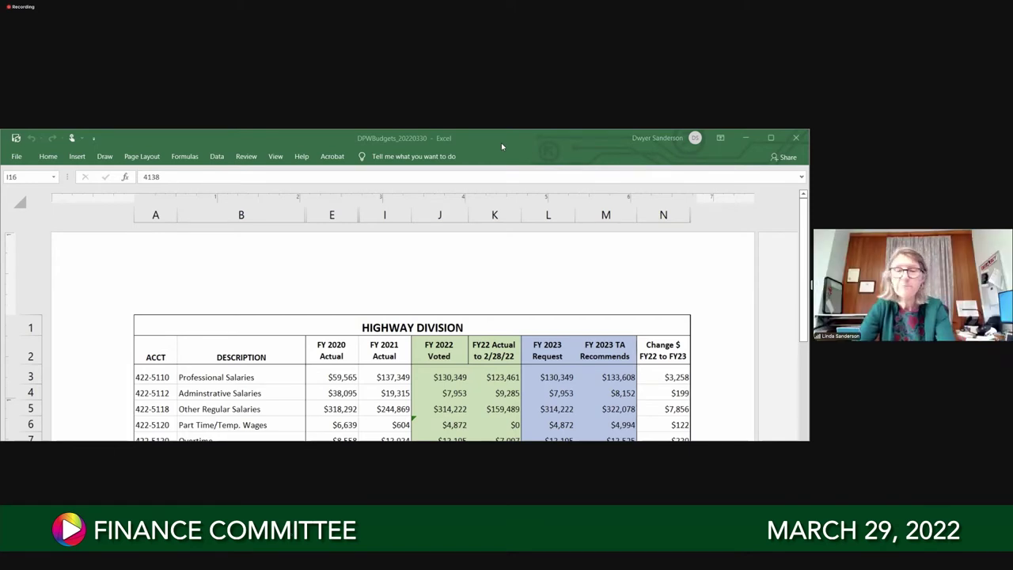
Maximize the DPWBudgets_20220330 workbook window showing the Highway Division budget
double_click(501, 142)
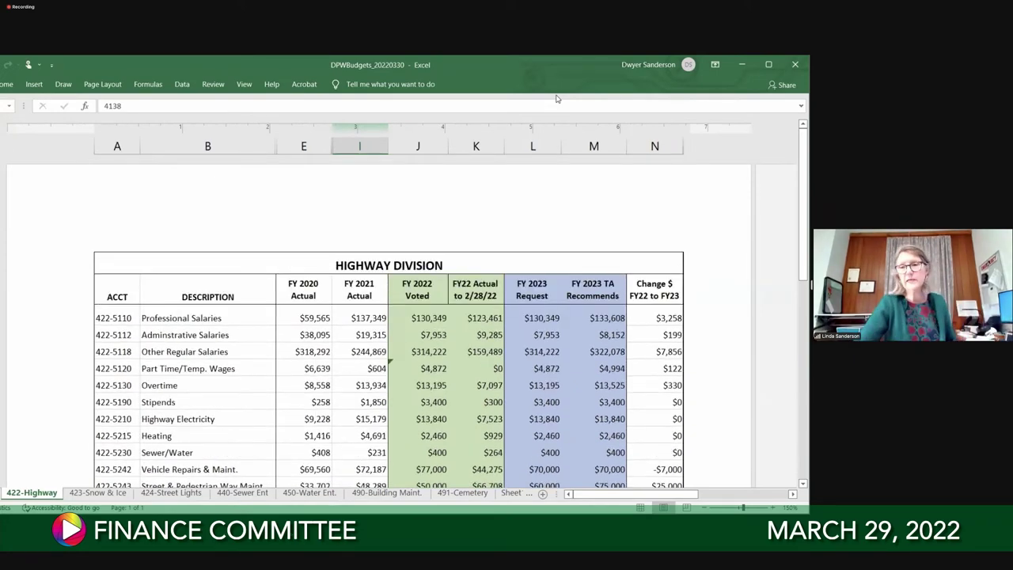
scroll(556, 98, down, 2)
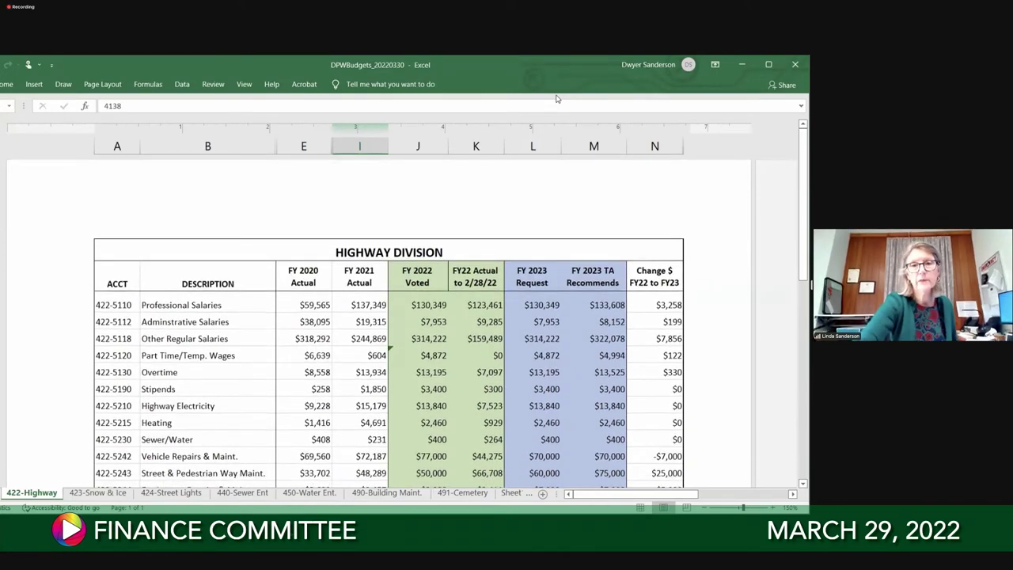
scroll(556, 98, up, 2)
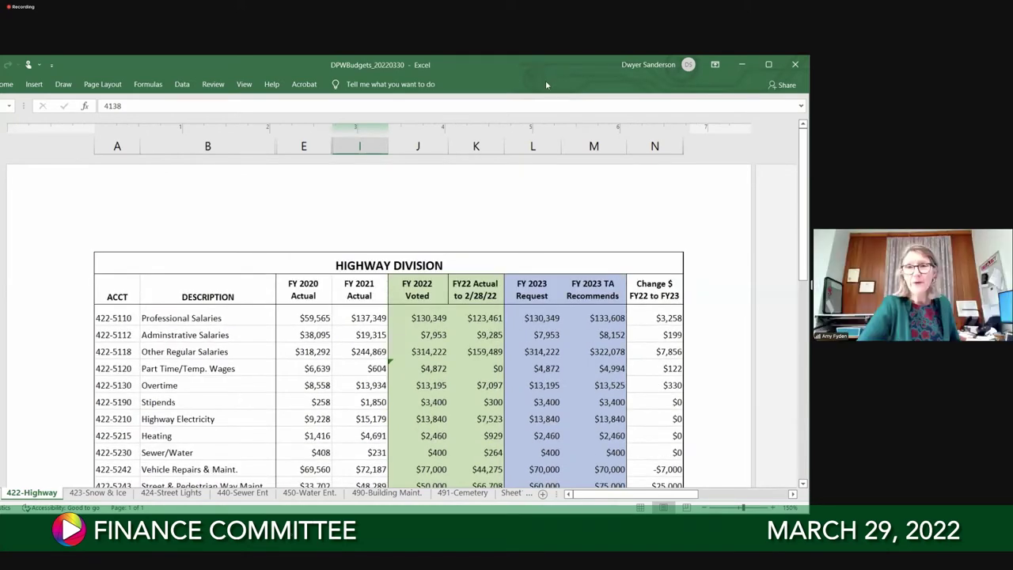
click(769, 65)
Reduce the top page margin above the Highway Division table on the 422-Highway sheet
scroll(545, 306, down, 4)
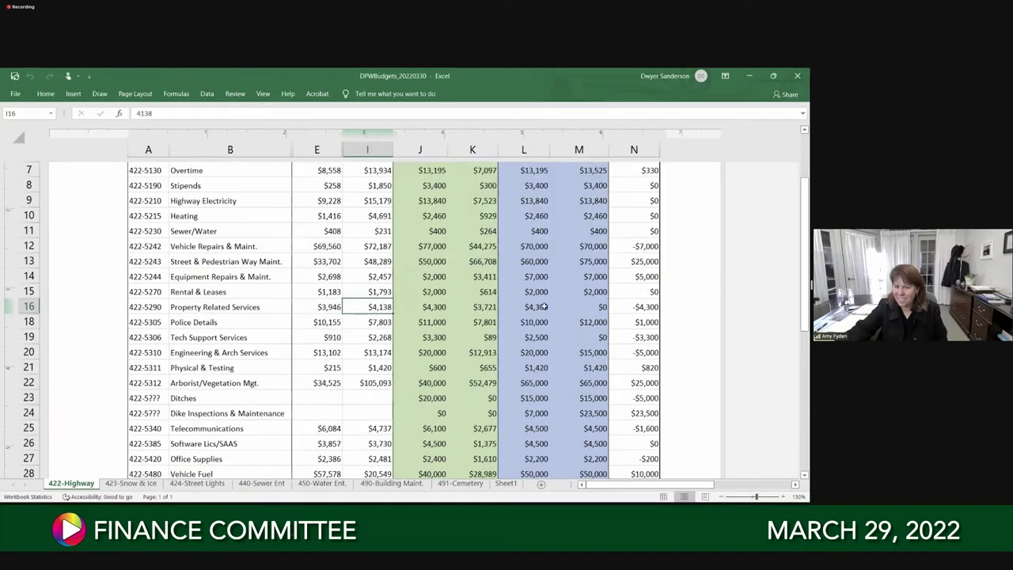
scroll(544, 306, up, 1)
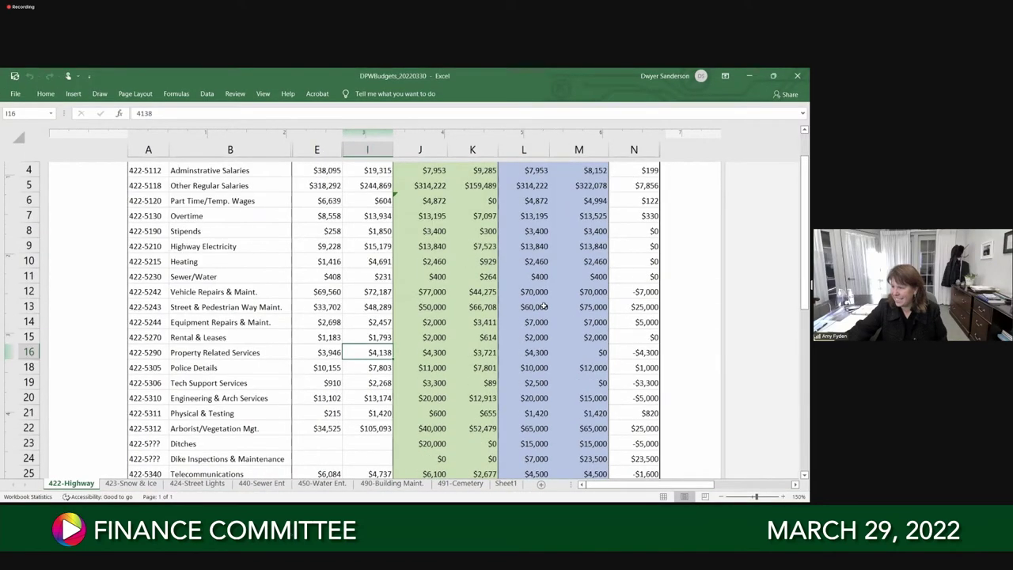
scroll(545, 306, up, 2)
scroll(543, 305, down, 3)
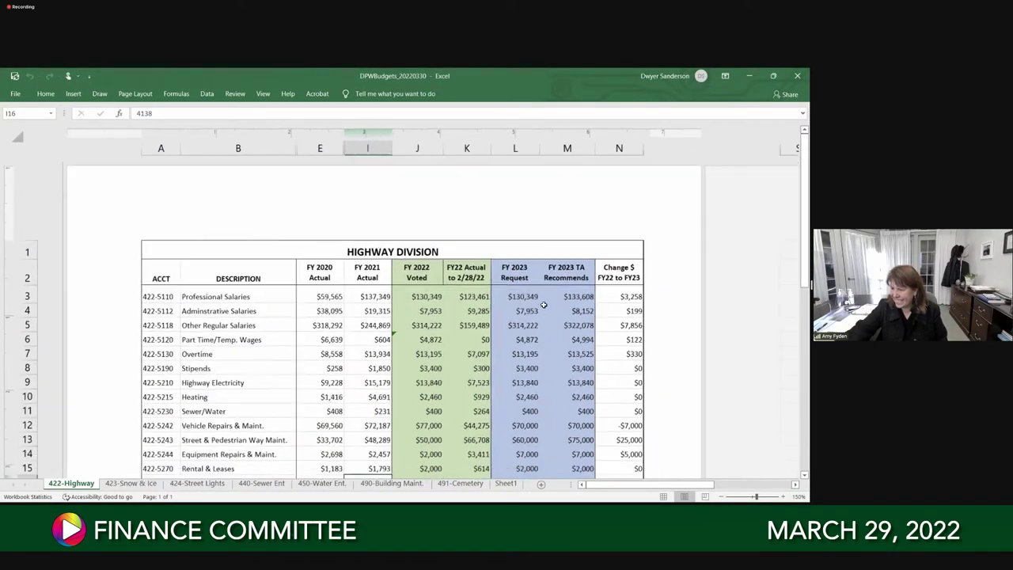
scroll(544, 305, down, 1)
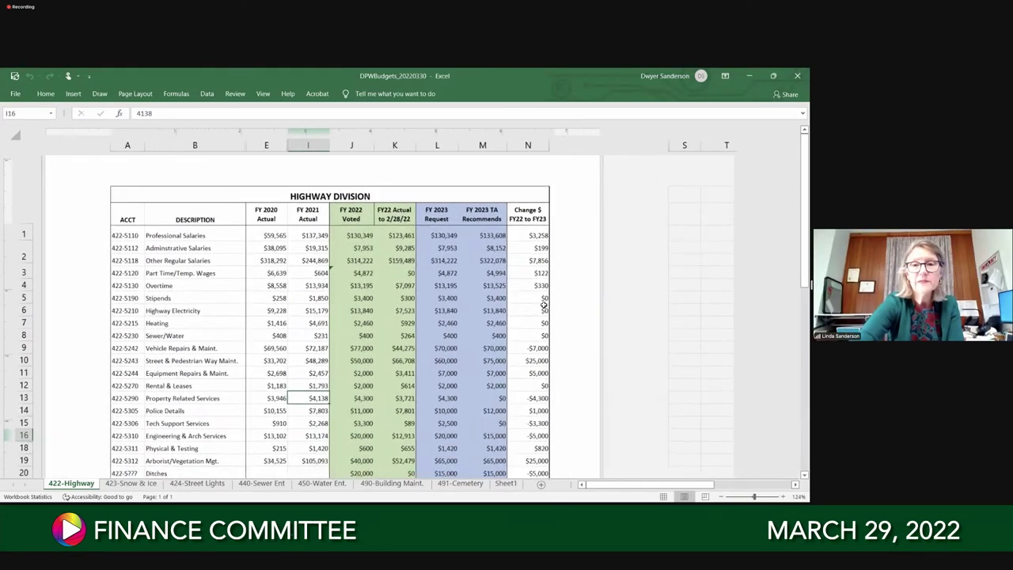
scroll(543, 305, down, 2)
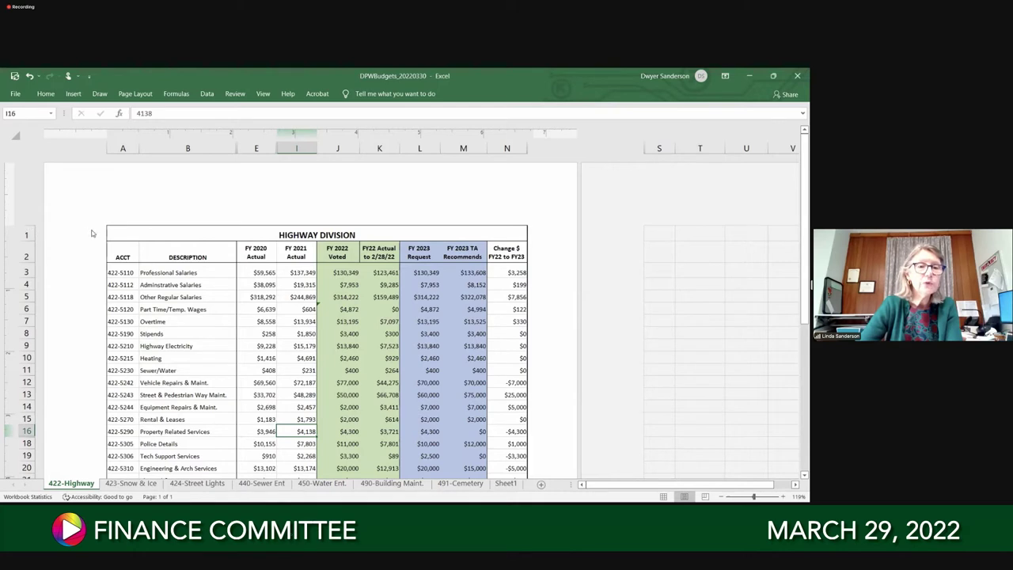
click(27, 229)
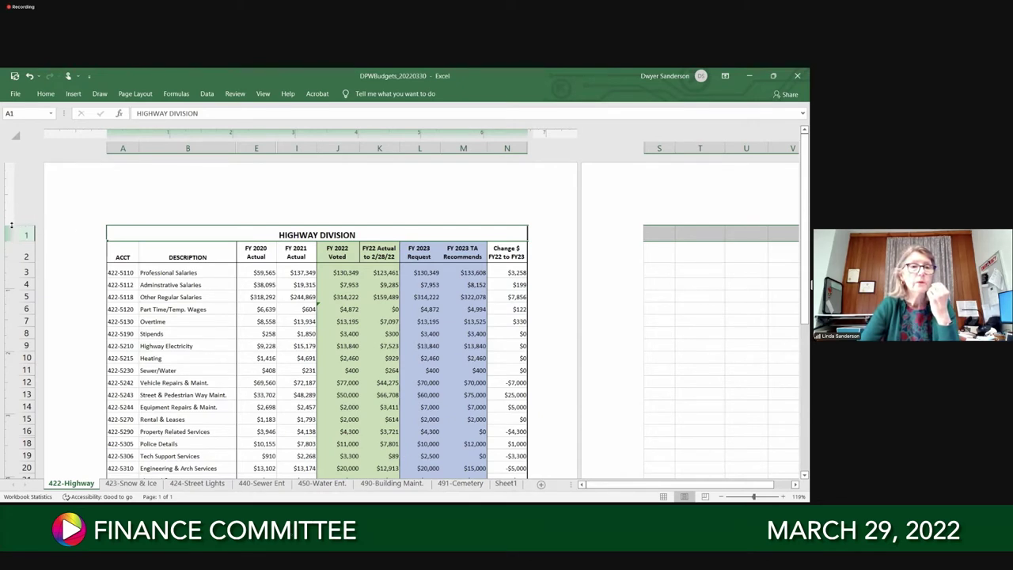
drag(12, 205, 14, 176)
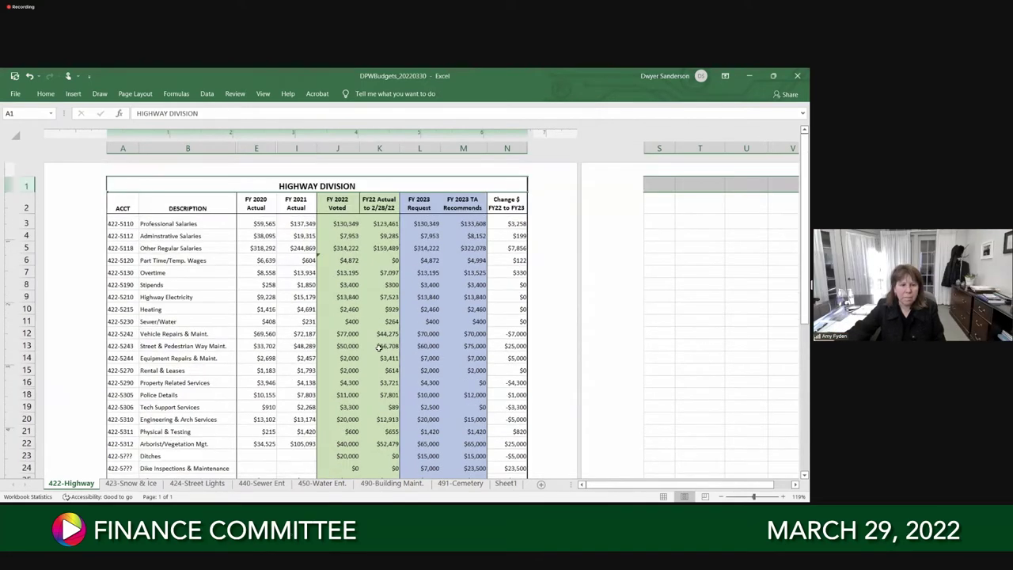
Look over the whole Highway Division table down to the Total Highway row, and return to the headings at 173% zoom
scroll(380, 346, down, 2)
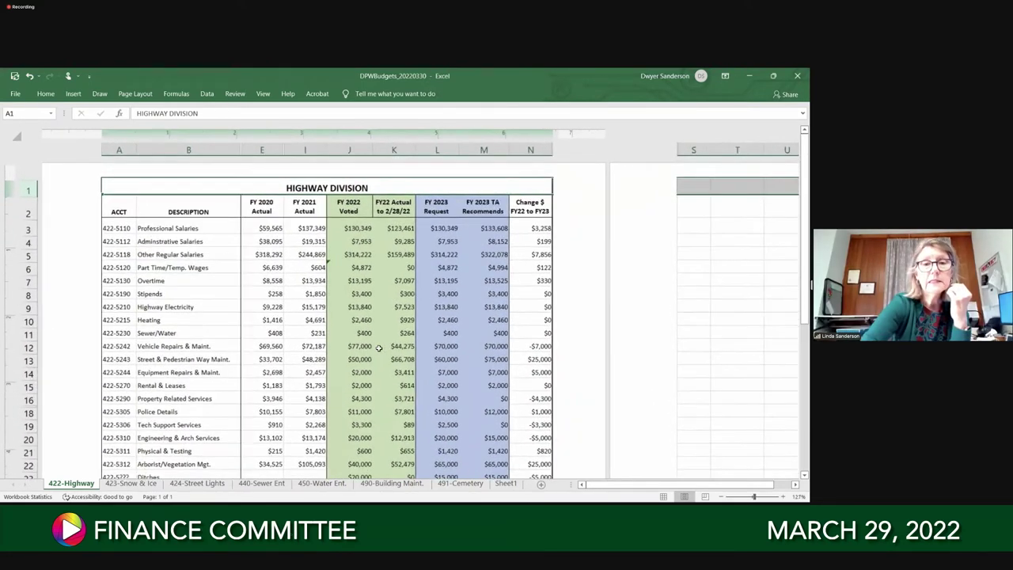
scroll(380, 348, down, 3)
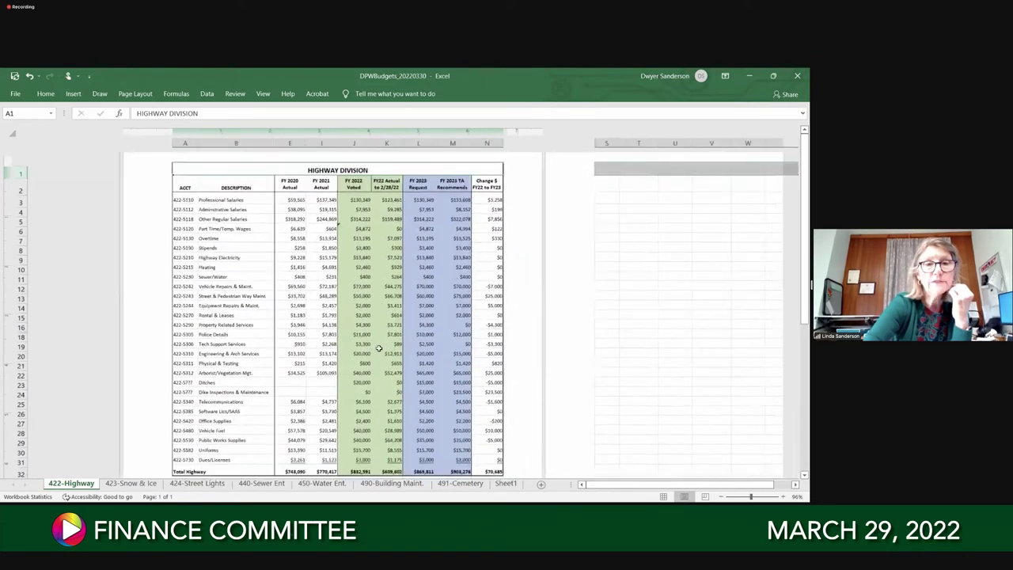
scroll(379, 349, up, 1)
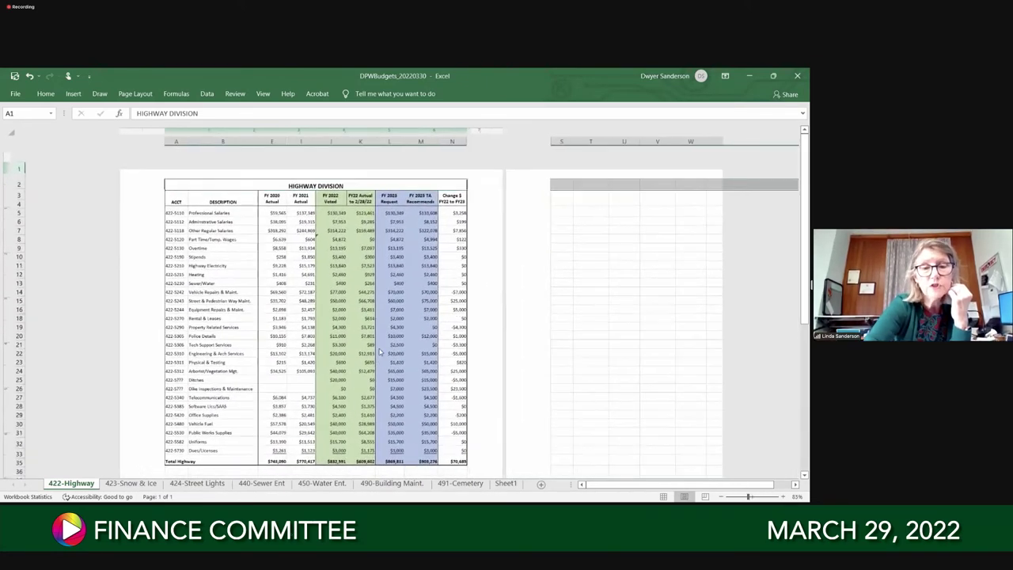
scroll(380, 351, up, 1)
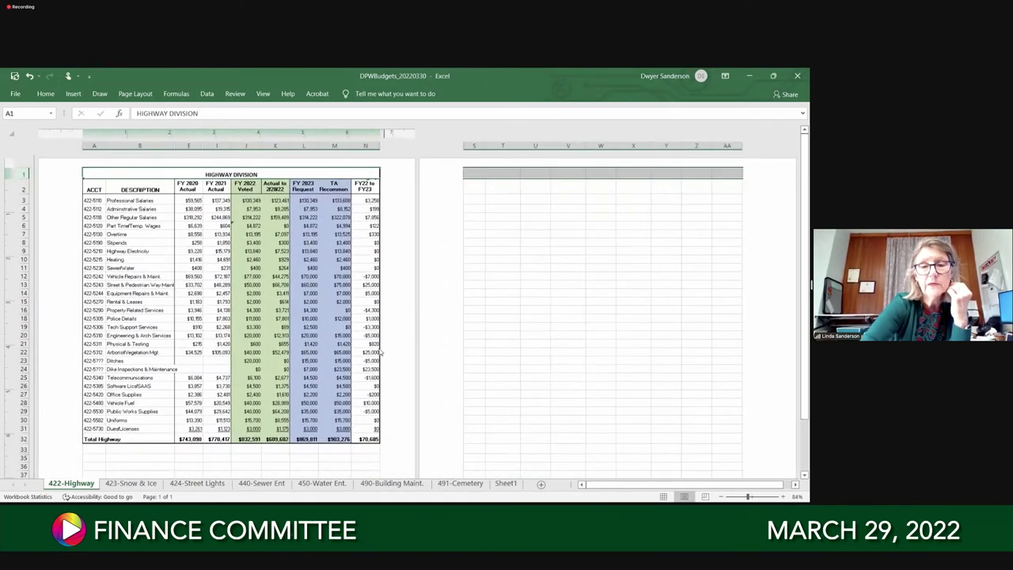
scroll(380, 351, up, 2)
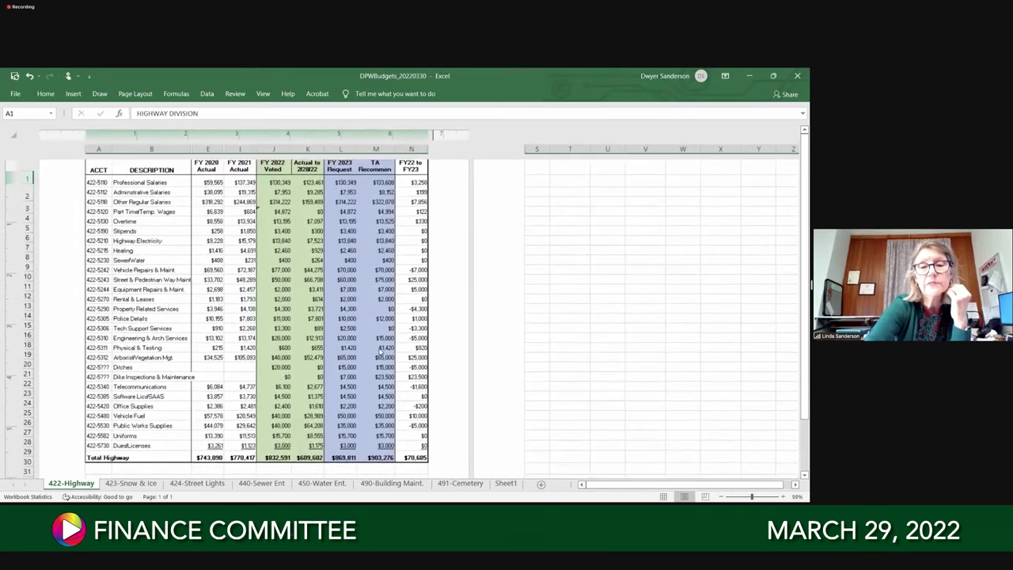
scroll(380, 351, up, 4)
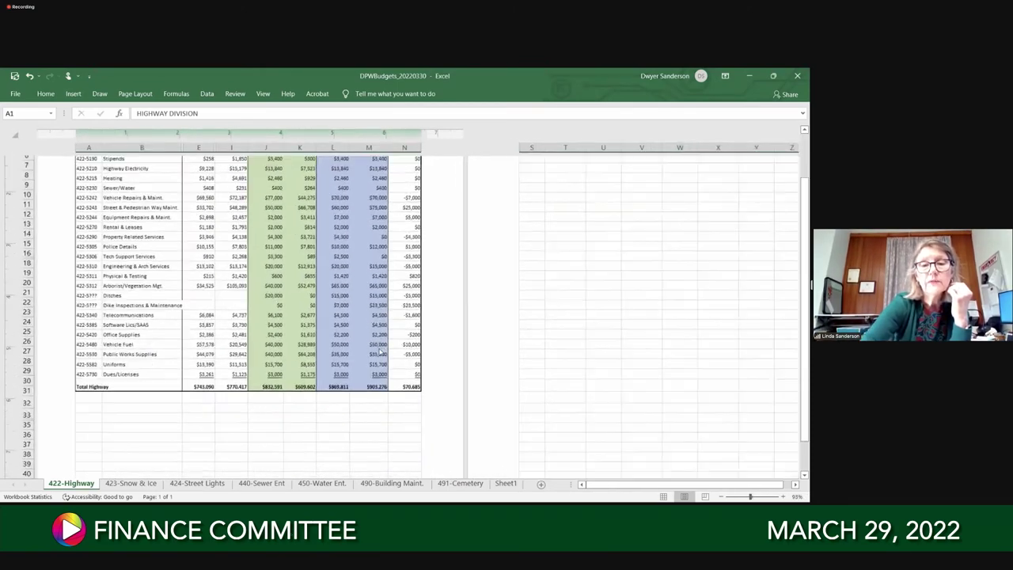
scroll(380, 350, up, 2)
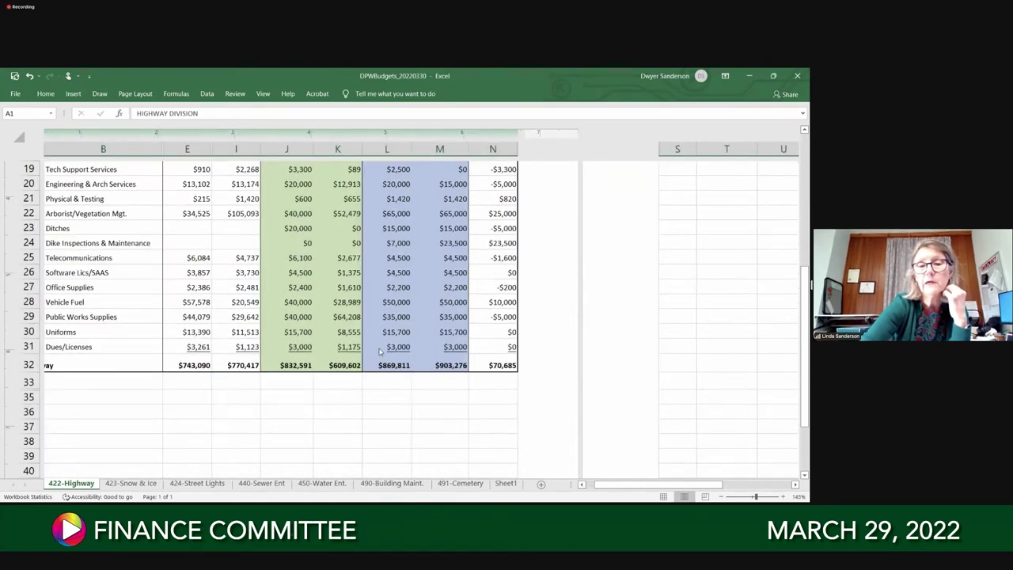
scroll(380, 351, up, 3)
scroll(380, 351, up, 3)
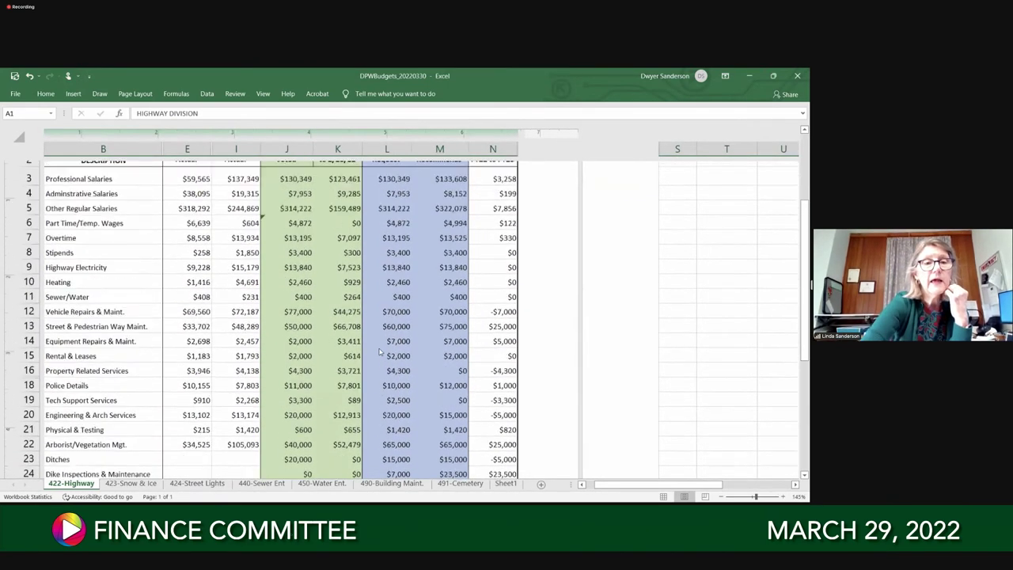
scroll(380, 351, left, 1)
scroll(380, 351, up, 1)
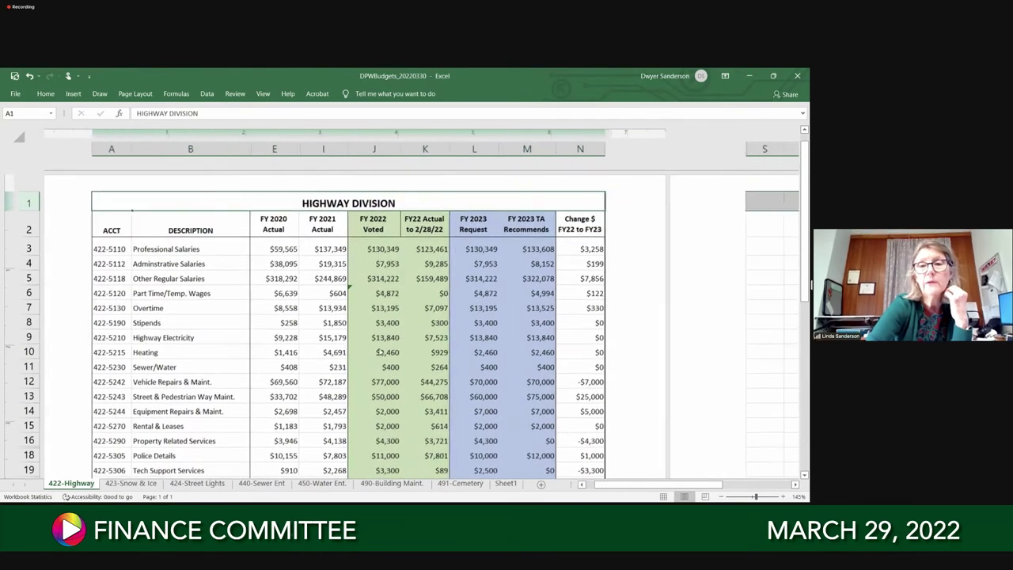
scroll(380, 350, up, 2)
scroll(380, 351, up, 1)
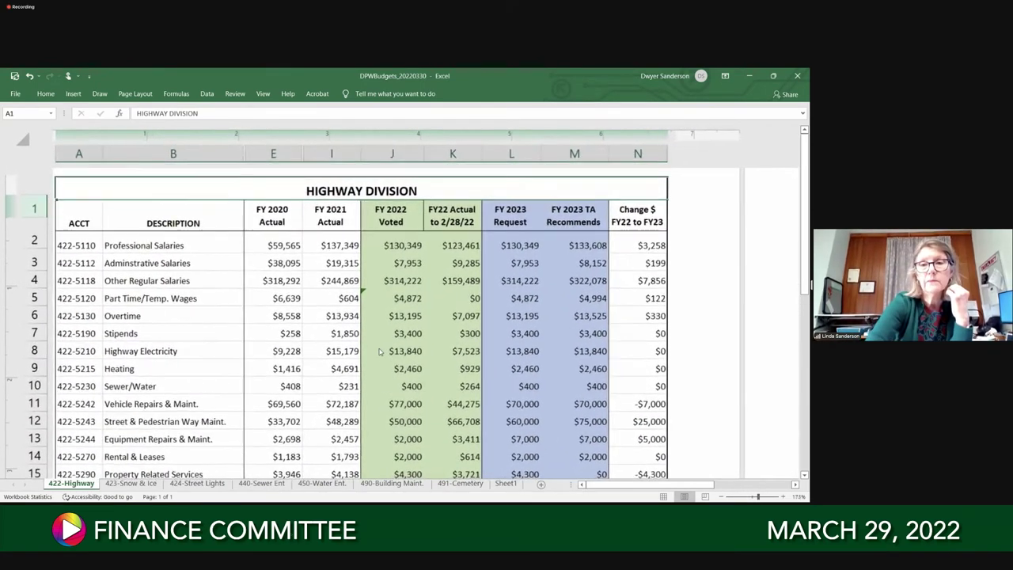
Narrow the left page margin beside the Highway Division table and set the zoom to 167%
scroll(190, 269, left, 2)
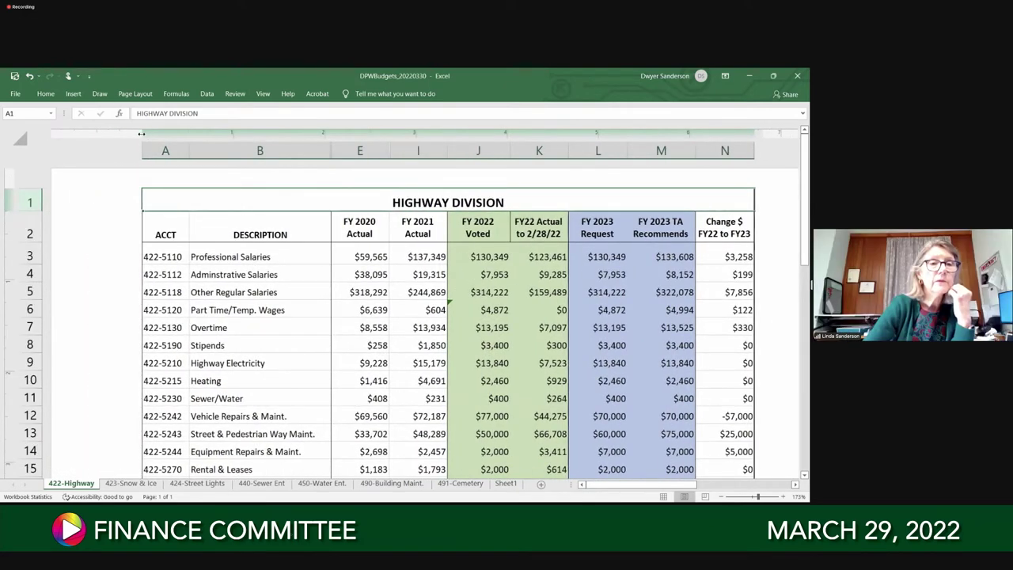
scroll(158, 194, right, 2)
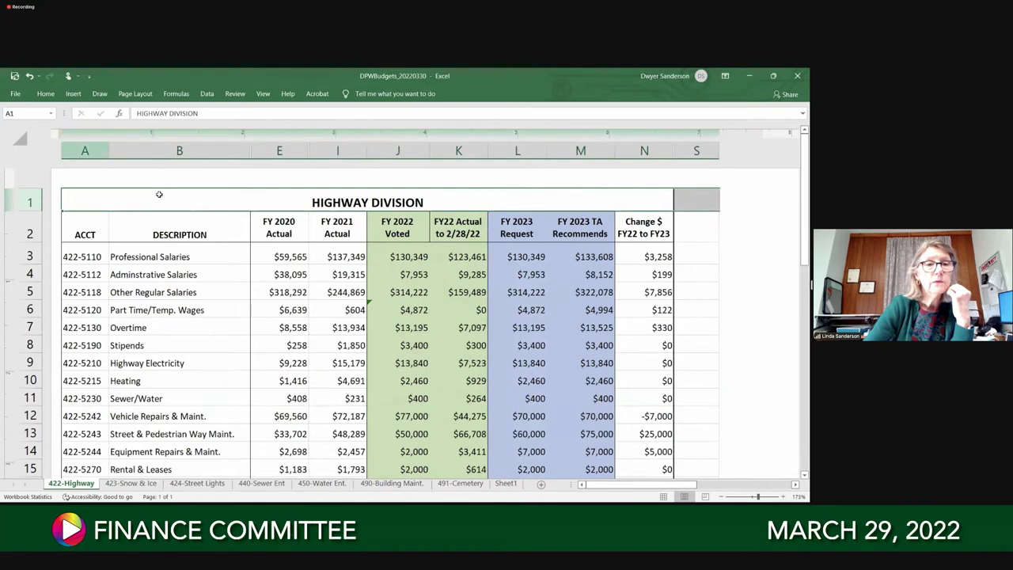
scroll(504, 276, down, 1)
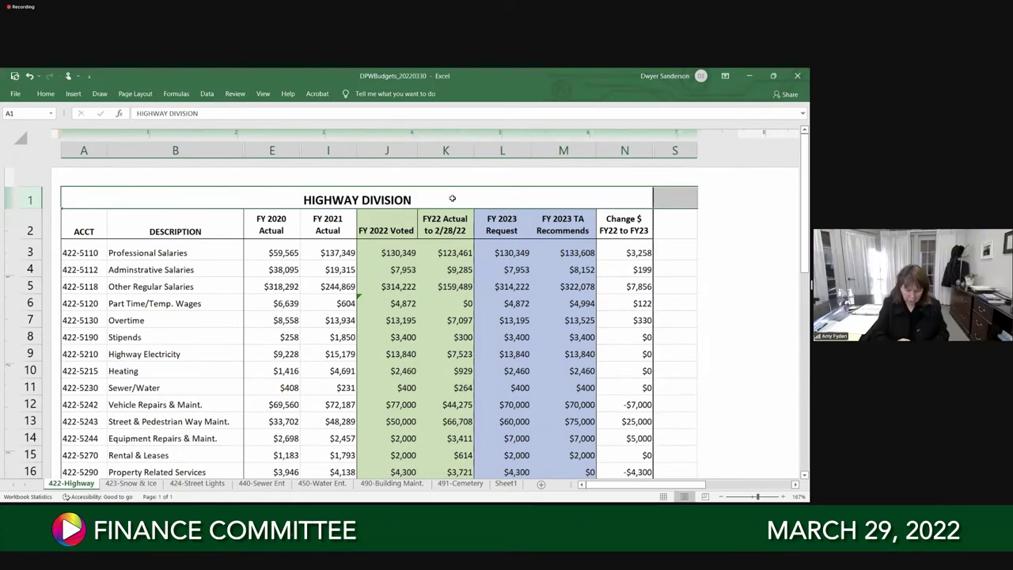
scroll(451, 197, down, 1)
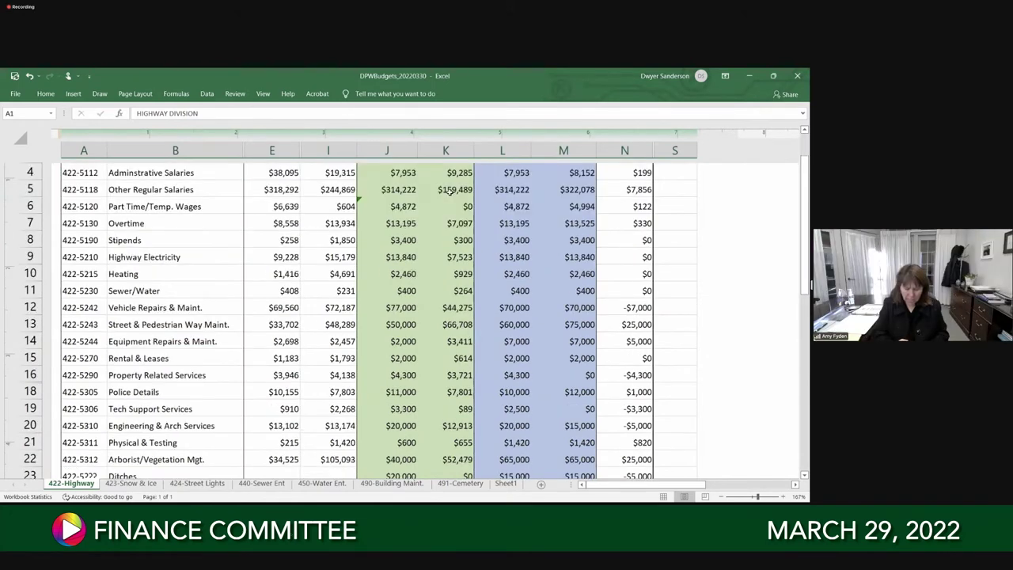
scroll(448, 198, down, 1)
scroll(448, 198, up, 1)
scroll(448, 197, up, 1)
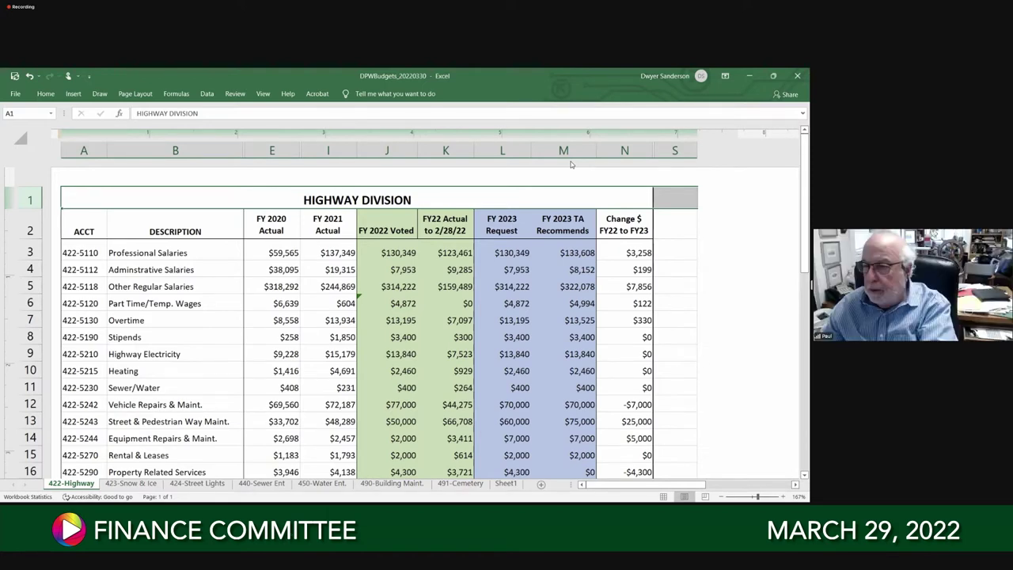
Highlight the Street & Pedestrian Way Maint. figures from FY 2022 Voted through Change $ (J13:N13)
scroll(571, 164, down, 2)
scroll(571, 164, down, 3)
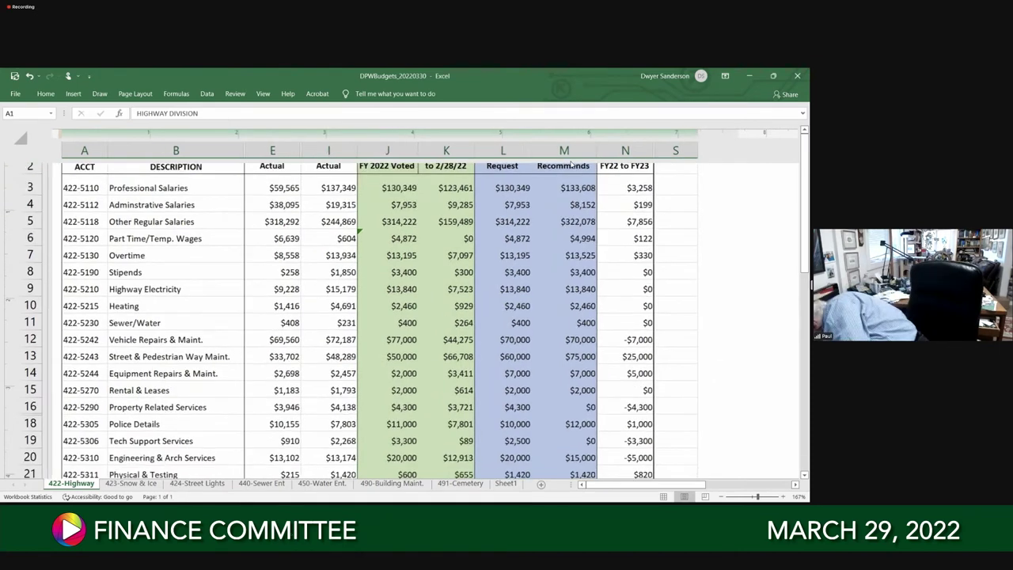
scroll(571, 164, down, 3)
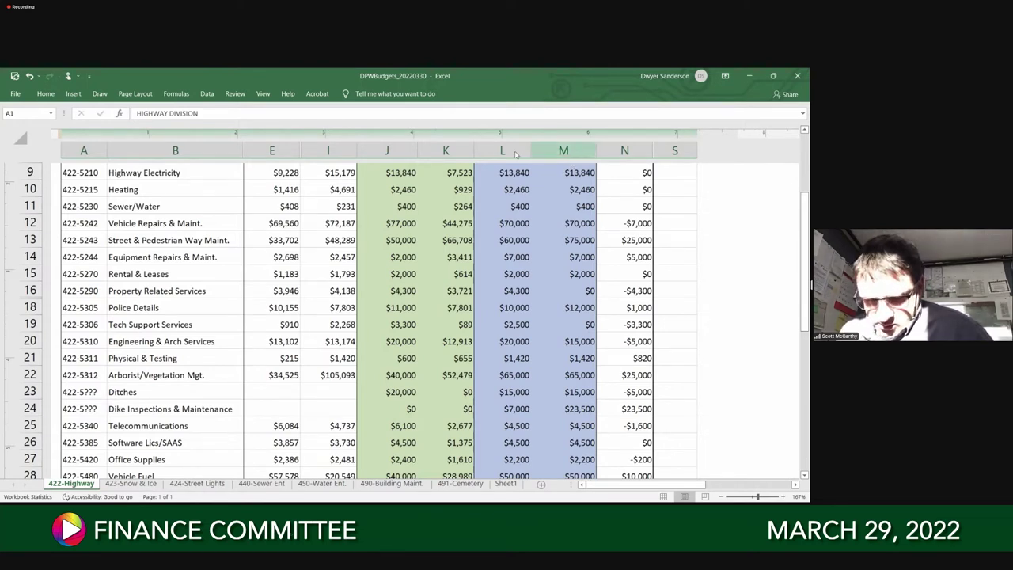
click(576, 239)
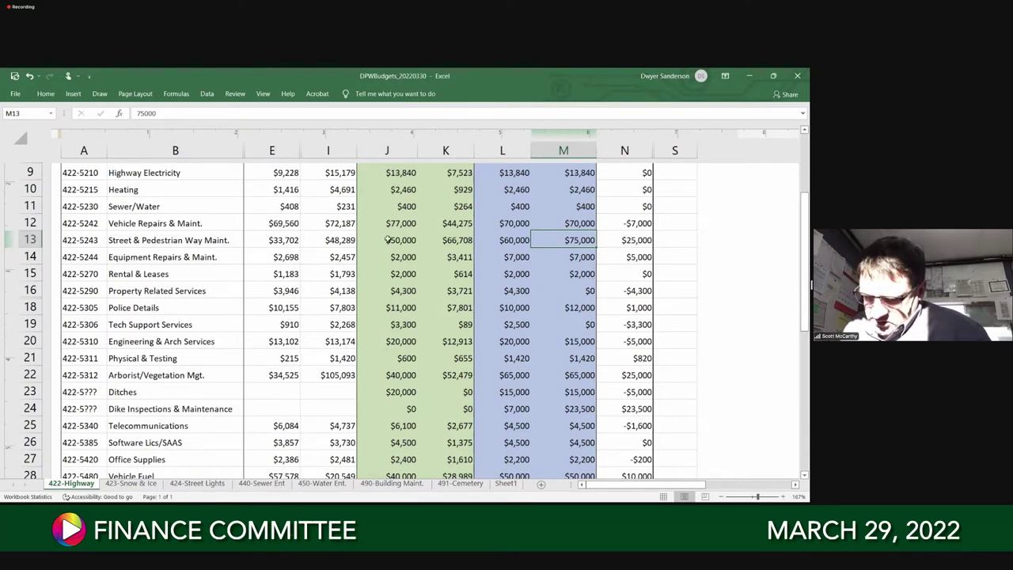
drag(390, 243, 601, 250)
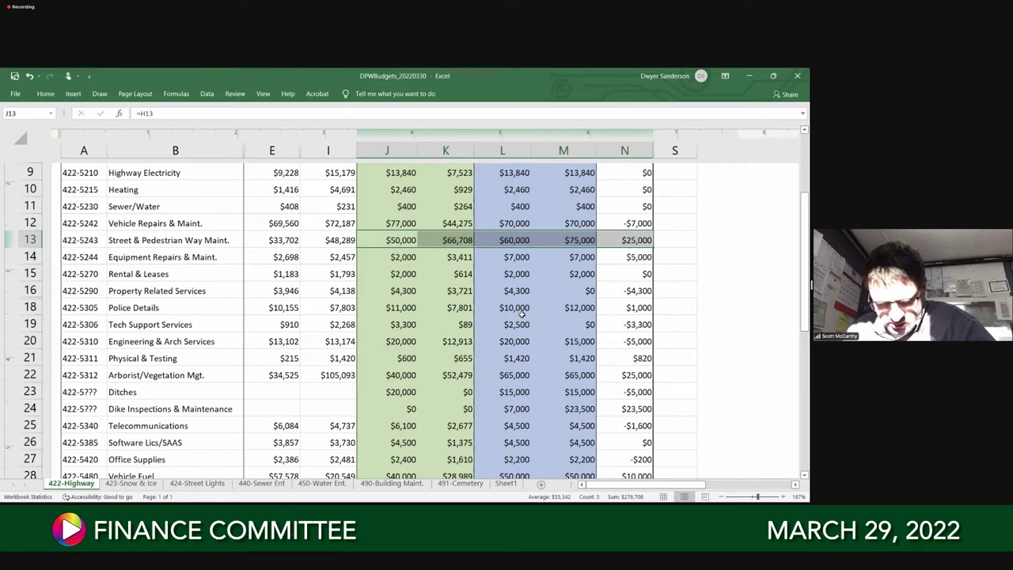
Highlight the Public Works Supplies figures in J29:N29, followed by the Street & Pedestrian Way Maint. figures in J13:N13
scroll(592, 346, down, 1)
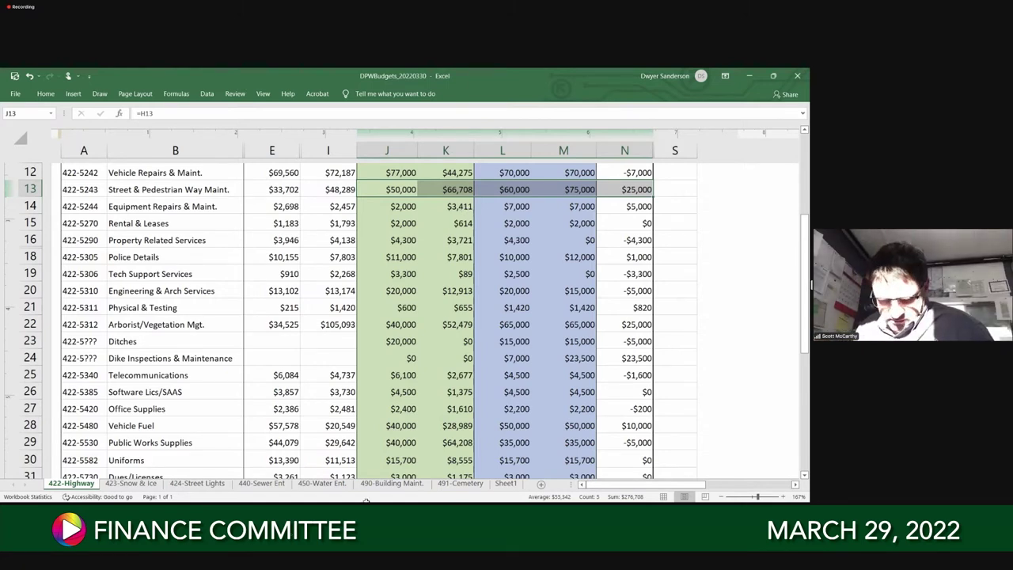
drag(392, 443, 618, 446)
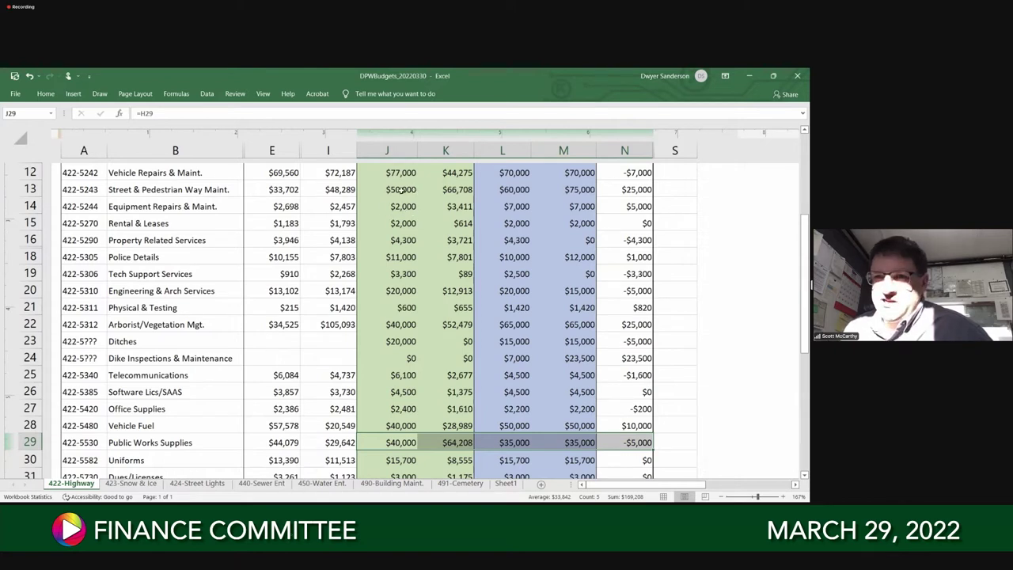
drag(401, 190, 625, 192)
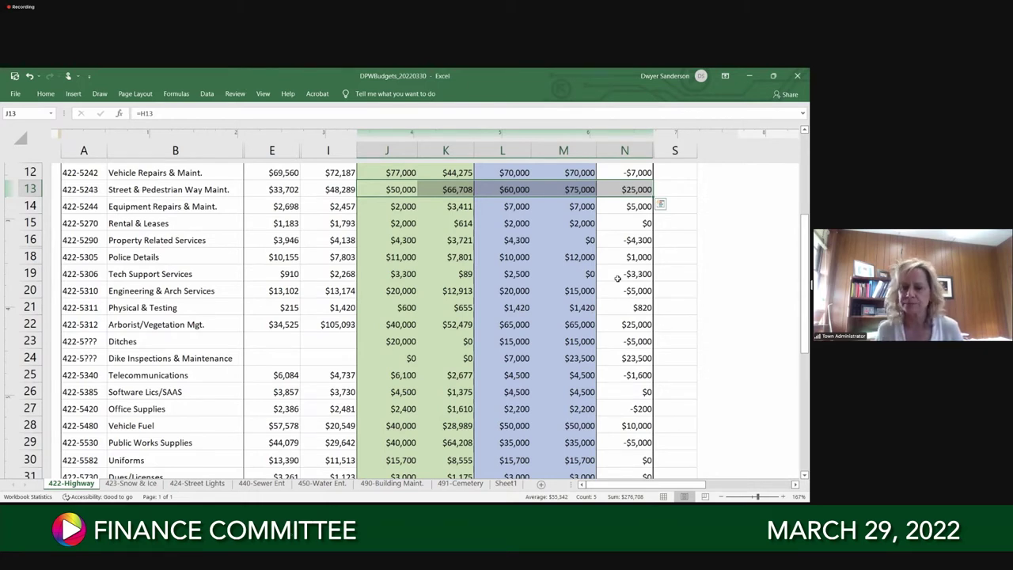
Step through the FY 2023 TA Recommends amounts from Equipment Repairs & Maint. to Property Related Services, ending on Rental & Leases (M15)
click(587, 207)
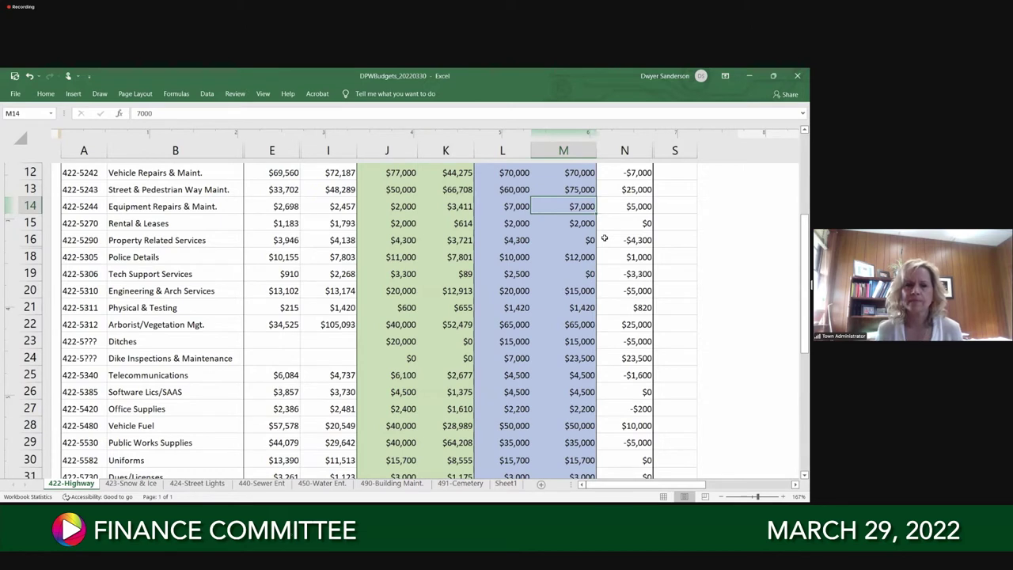
key(Down)
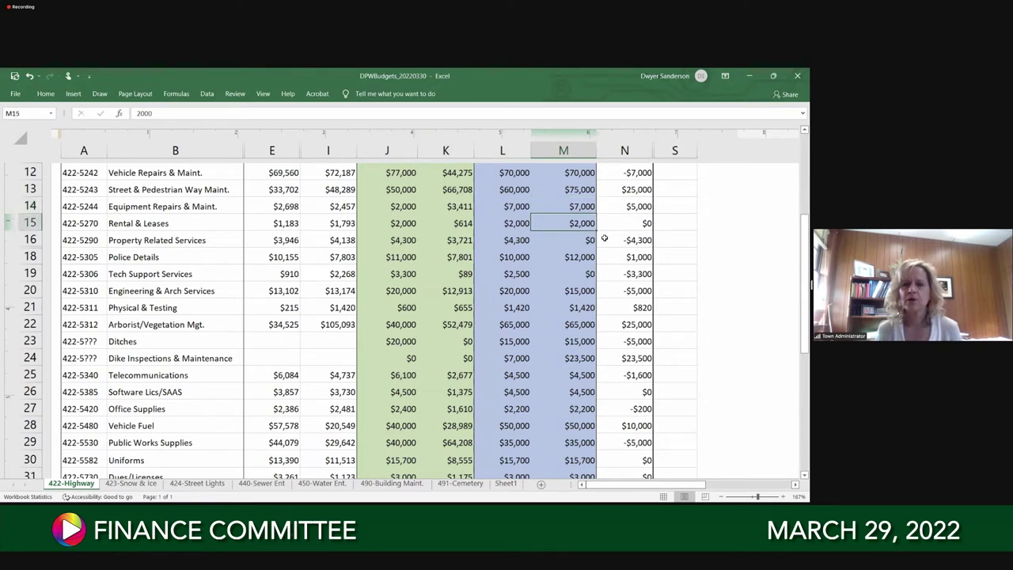
key(Down)
key(Up)
key(Up)
key(Down)
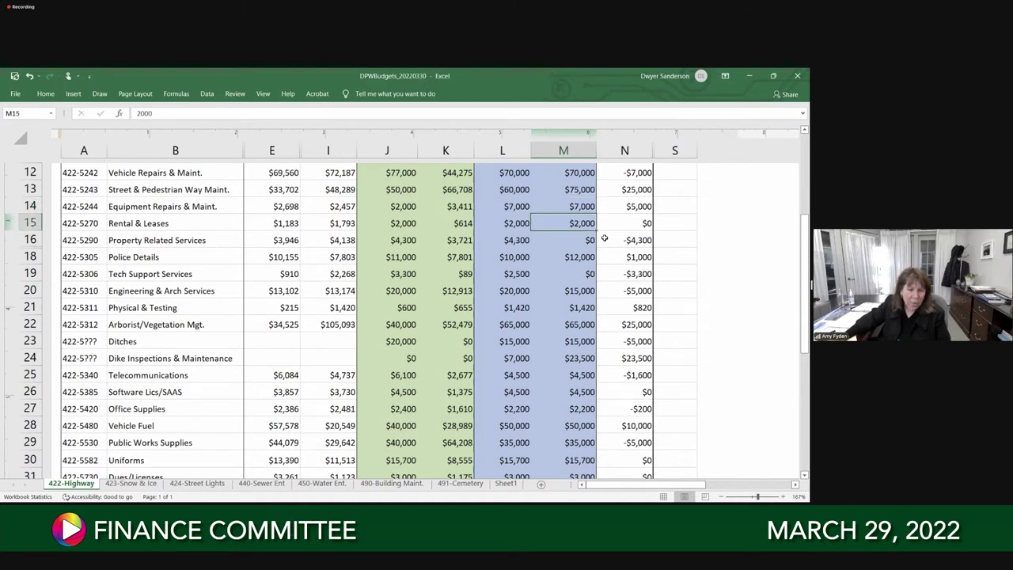
Highlight the Equipment Repairs & Maint. figures in J14:M14, followed by the Rental & Leases amounts in J15 and M15
key(Up)
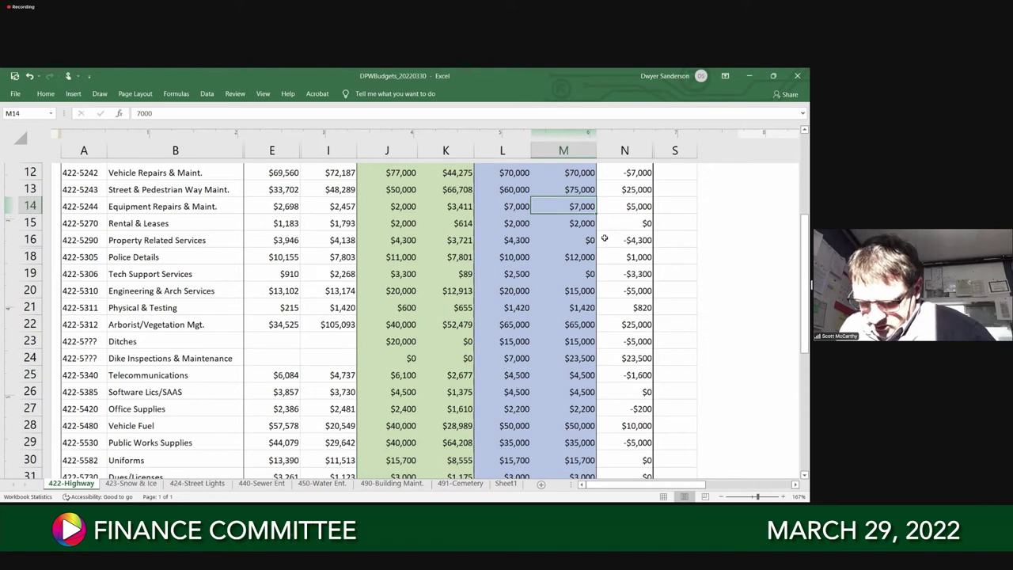
key(Left)
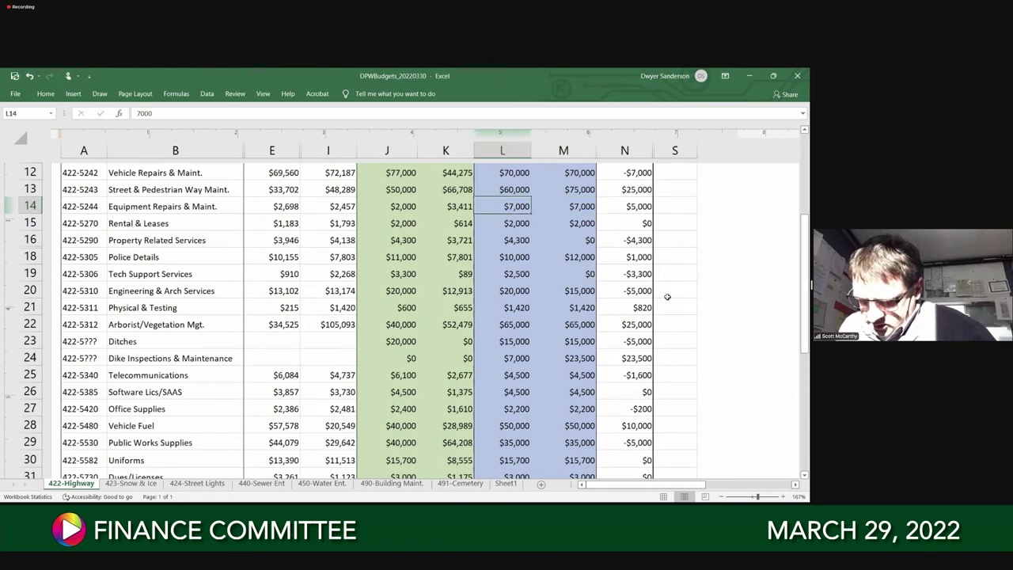
drag(402, 206, 557, 224)
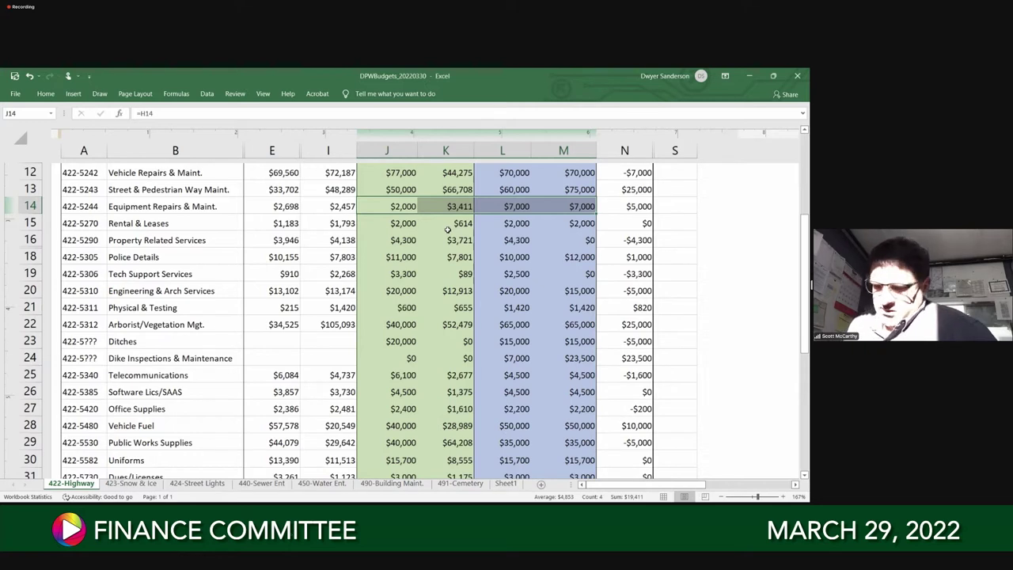
click(401, 225)
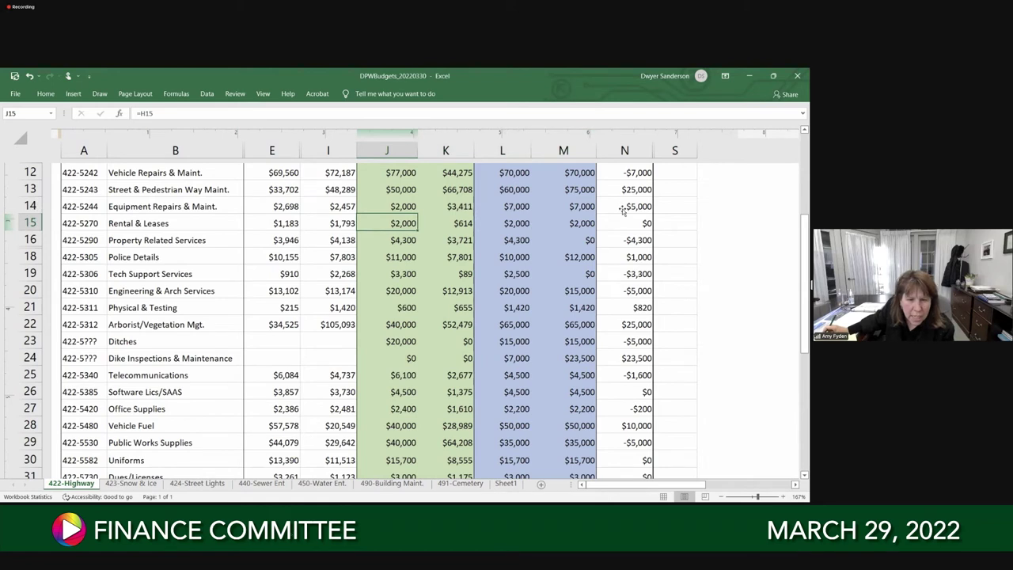
click(583, 207)
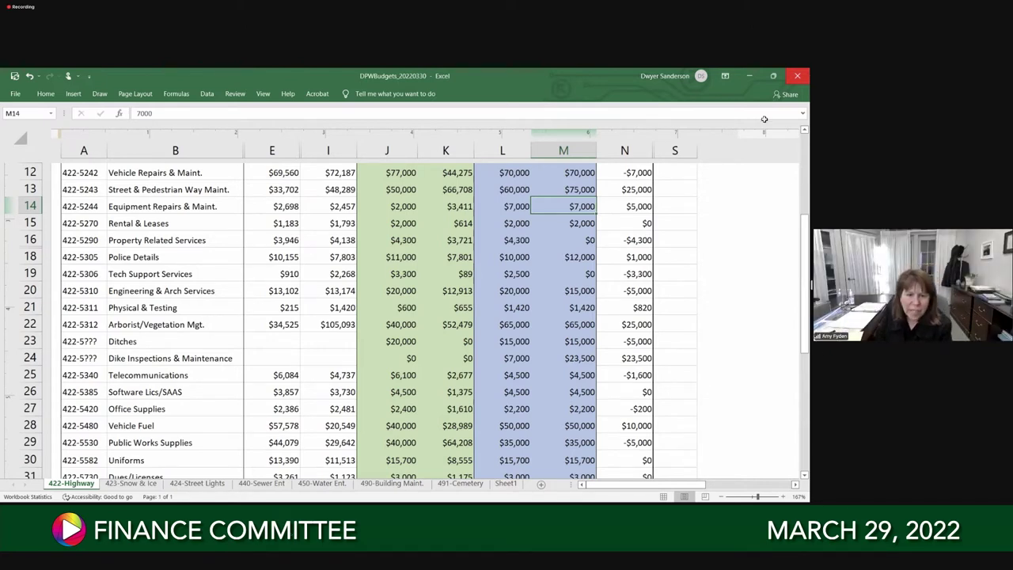
click(586, 227)
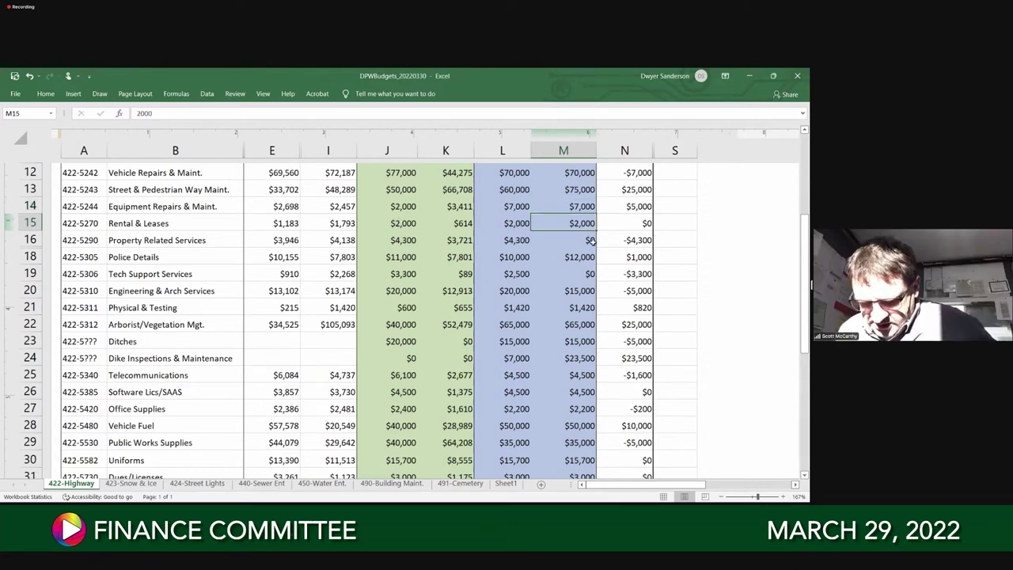
Highlight the Property Related Services figures in J16:M16, followed by the Police Details figures in J18:N18
click(589, 241)
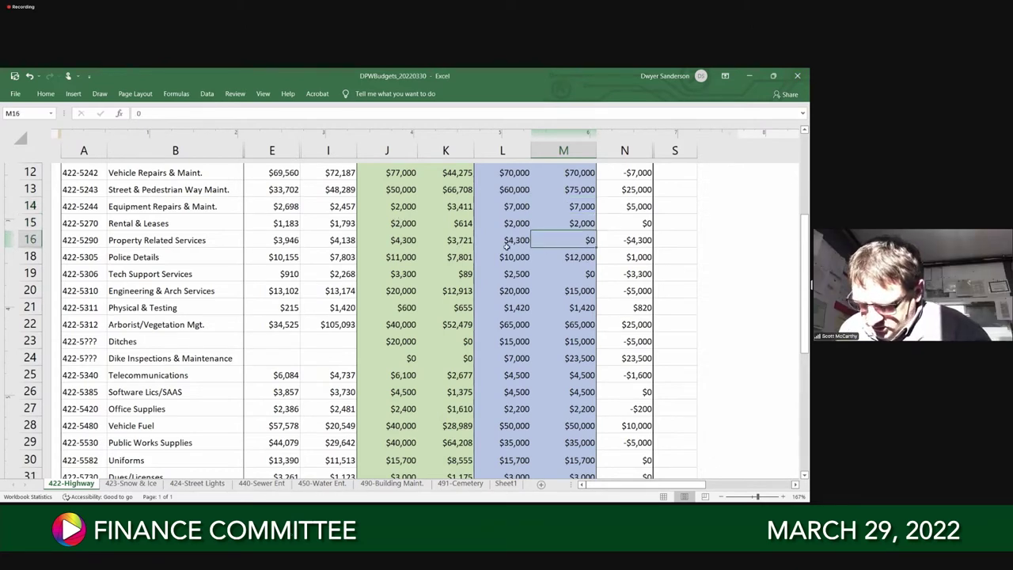
click(391, 240)
drag(507, 242, 564, 247)
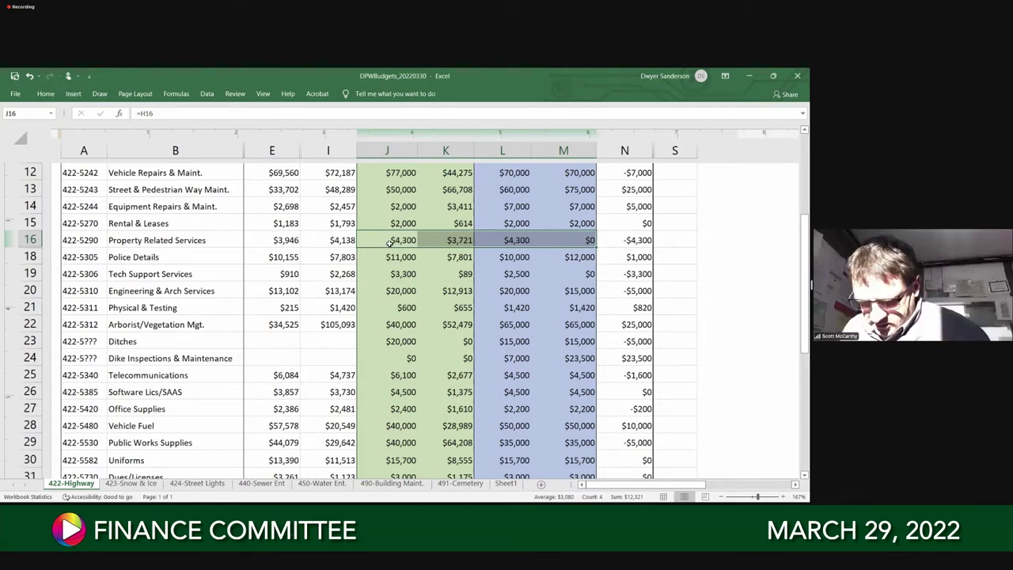
click(456, 241)
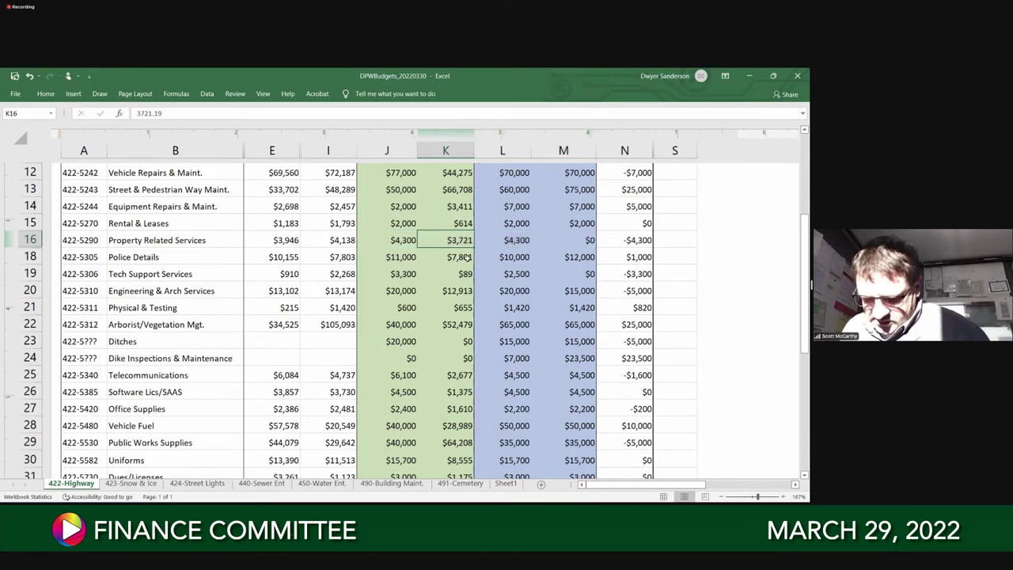
drag(406, 260, 624, 258)
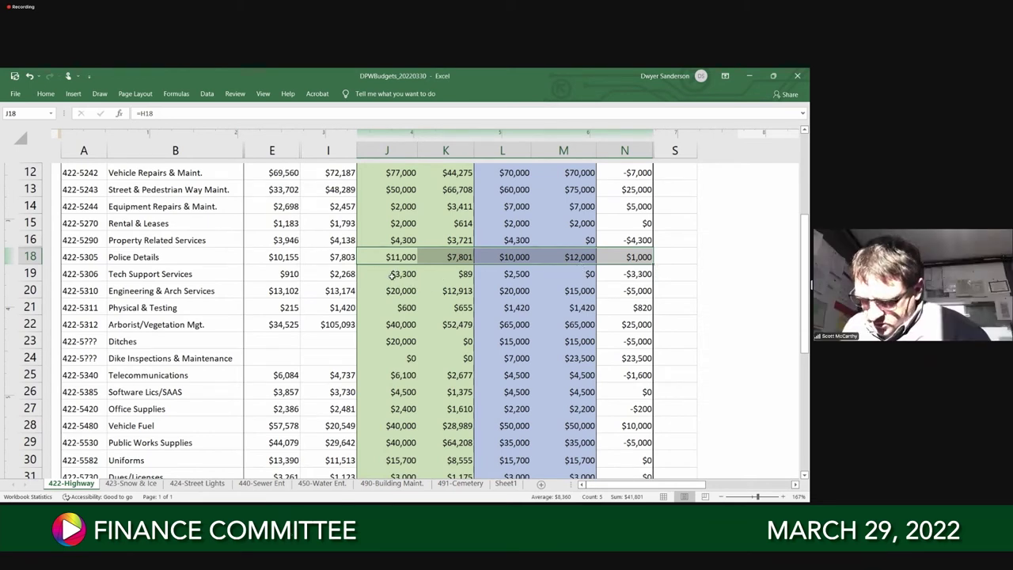
Highlight the Tech Support Services figures in J19:M19, followed by the Engineering & Arch Services figures in J20:M20
drag(393, 274, 584, 275)
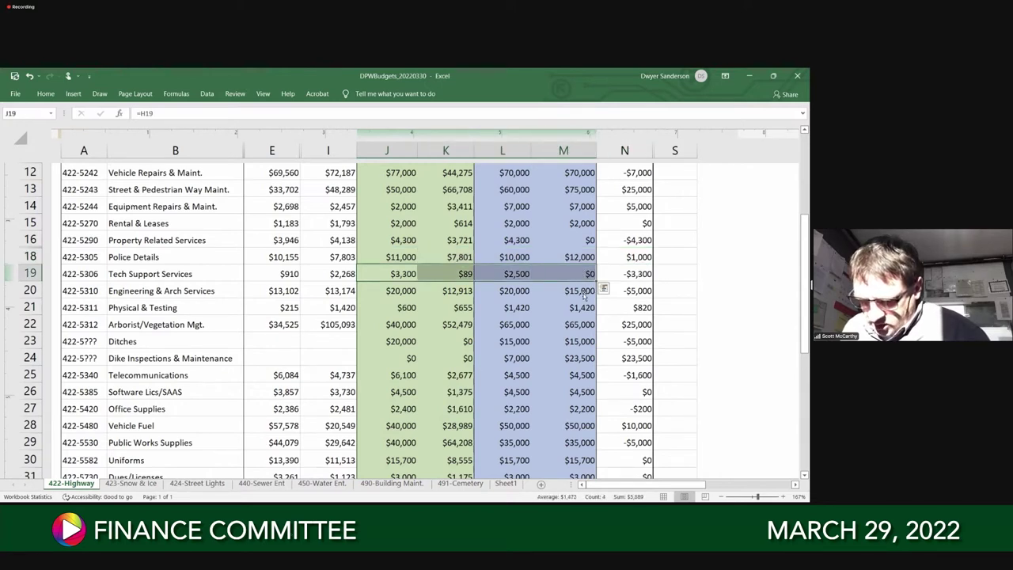
click(584, 292)
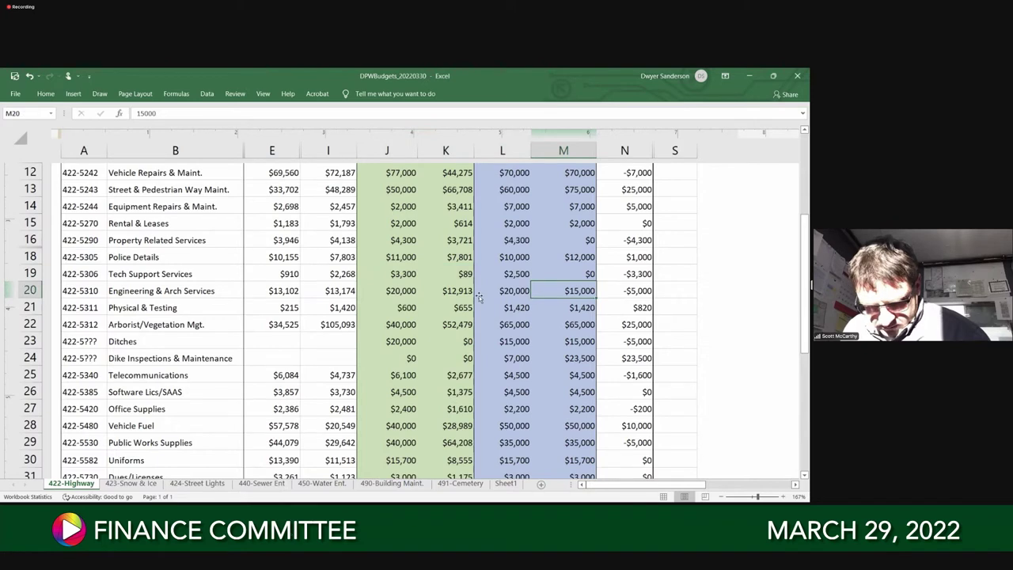
click(410, 292)
drag(404, 292, 582, 291)
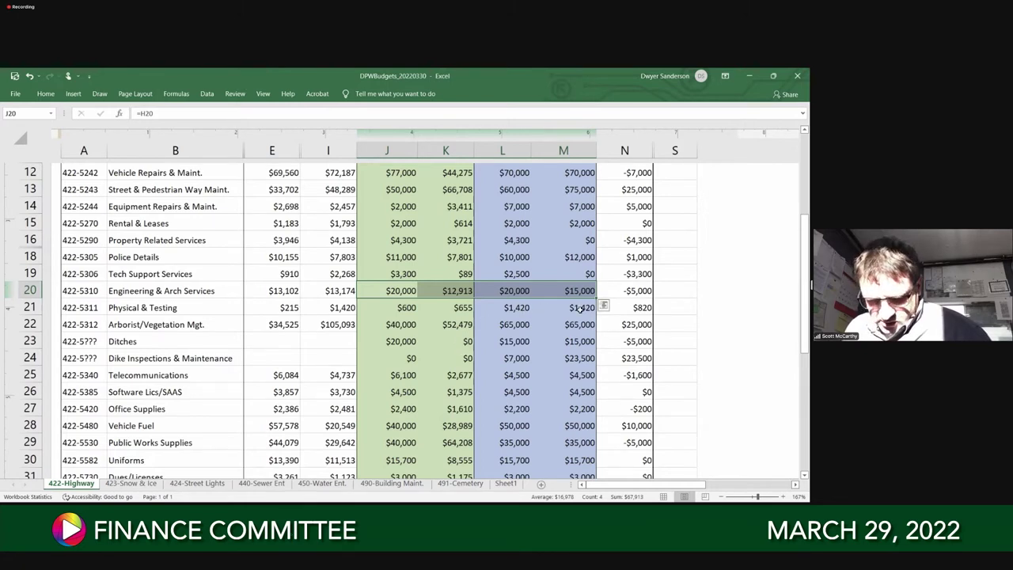
Highlight the Physical & Testing figures in J21:M21, followed by the Arborist/Vegetation Mgt. figures including Change $ (J22:N22)
click(581, 309)
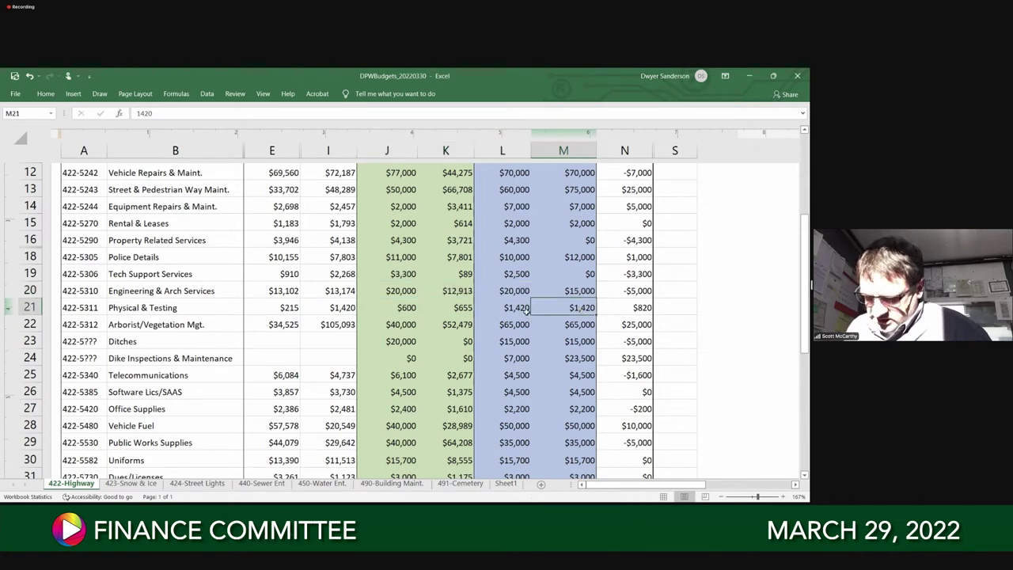
drag(404, 309, 563, 316)
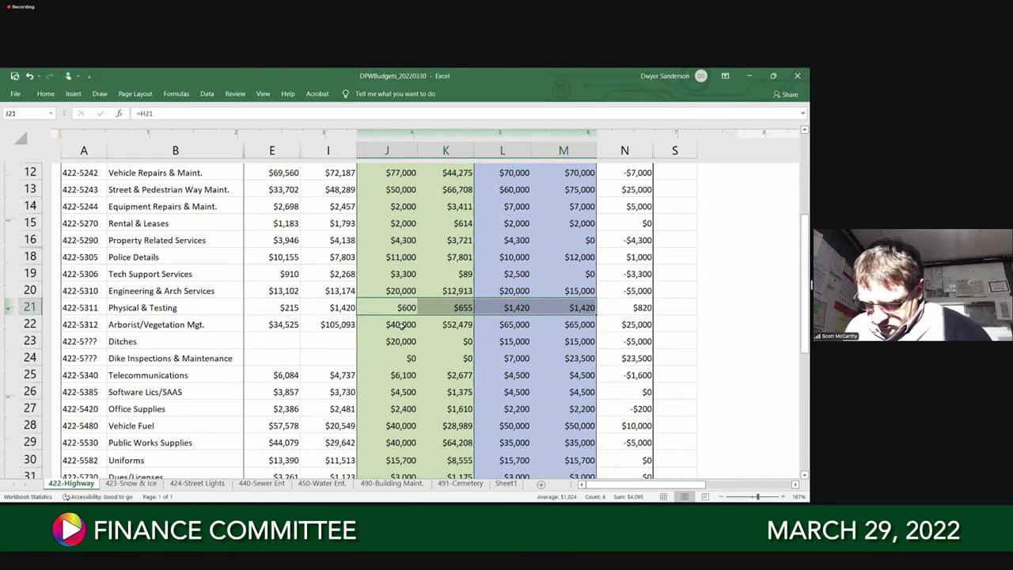
drag(403, 325, 572, 326)
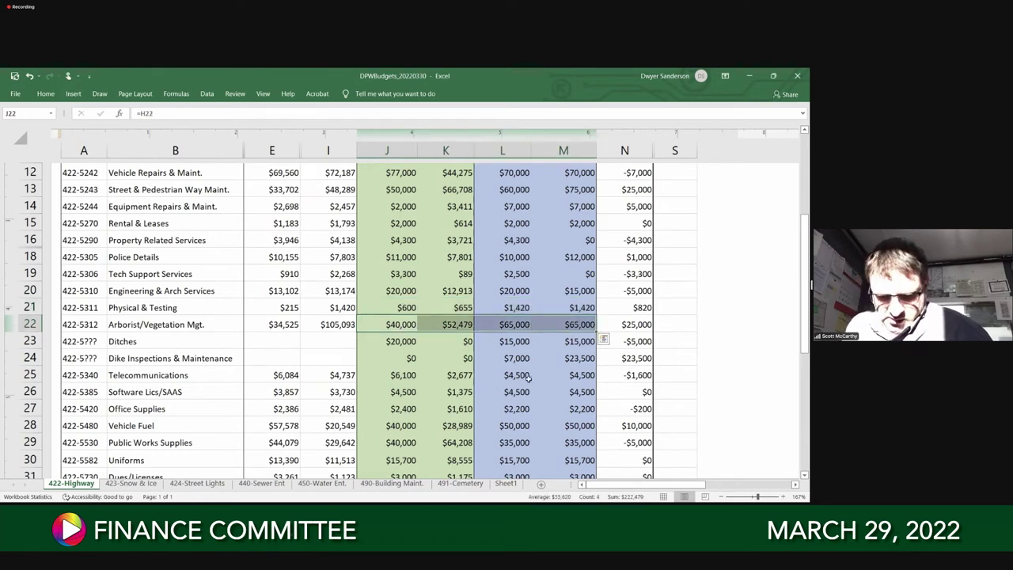
drag(637, 325, 506, 326)
mouse_move(407, 333)
mouse_down()
mouse_move(402, 342)
mouse_move(408, 329)
mouse_up()
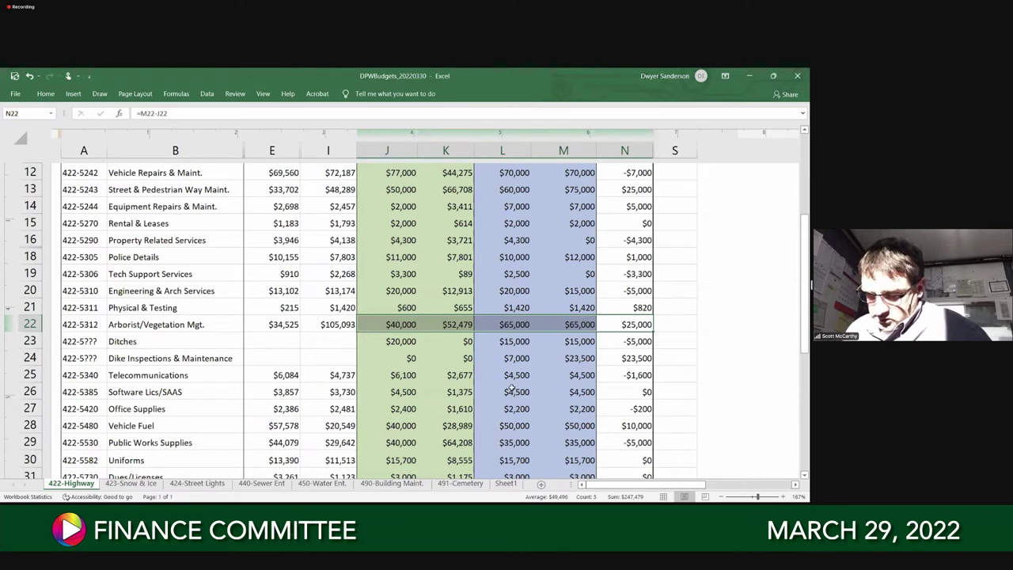
Highlight the Ditches figures in J23:N23, revisit the Arborist/Vegetation Mgt. amount in M22, and highlight J23:N23 again
click(404, 343)
drag(473, 341, 623, 346)
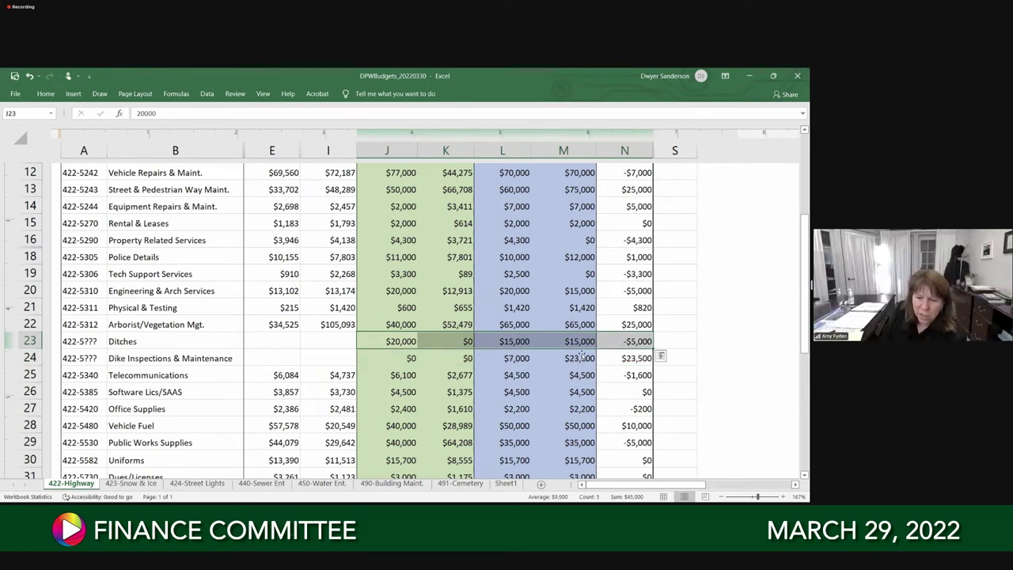
click(577, 324)
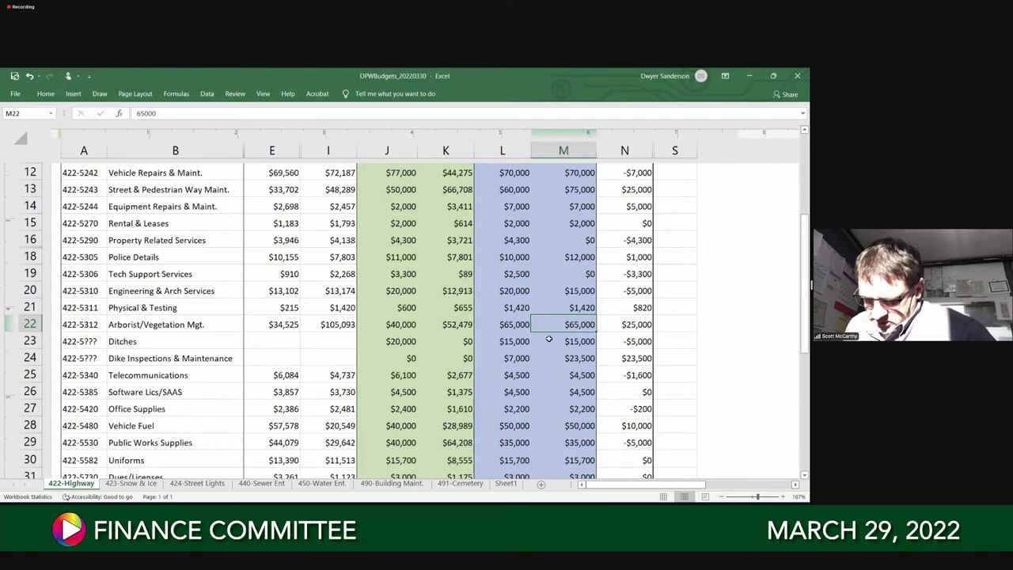
click(578, 345)
drag(392, 341, 630, 345)
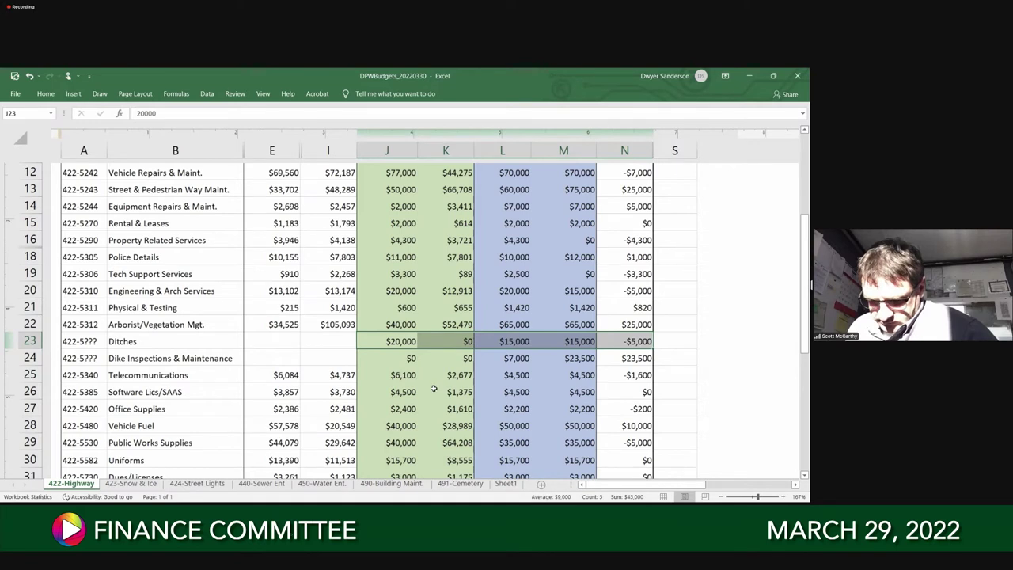
Highlight the Dike Inspections & Maintenance figures in J24:N24, followed by the Telecommunications figures in J25:M25
drag(407, 357, 608, 358)
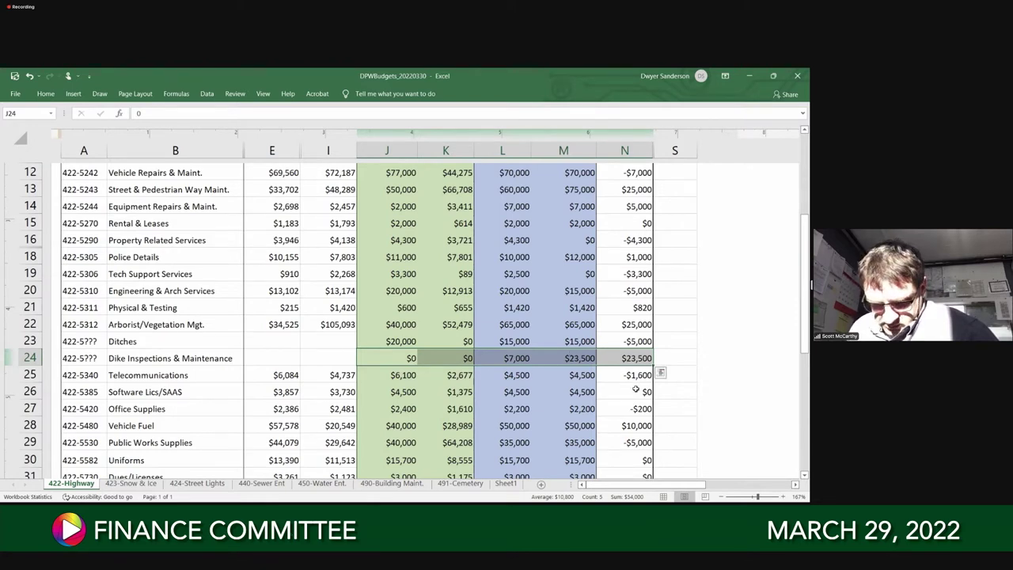
click(588, 377)
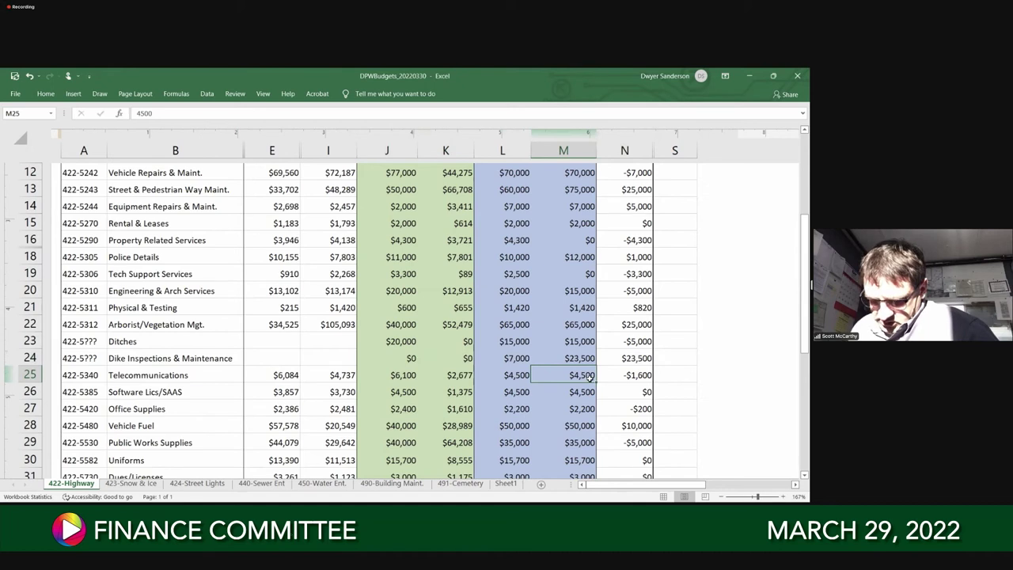
key(Left)
key(Left)
key(Left)
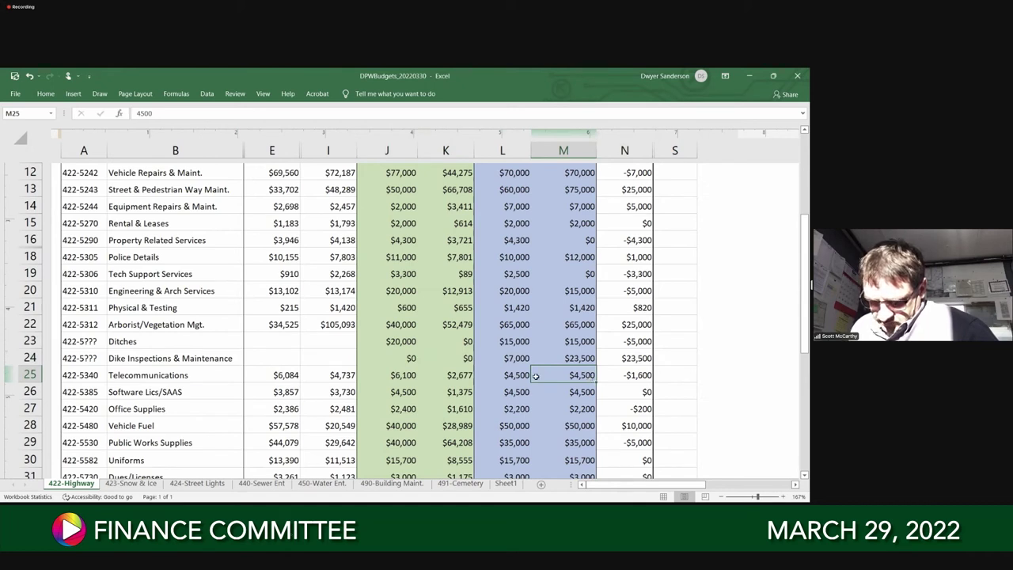
key(shift+Right)
key(shift+Right)
key(shift+Right)
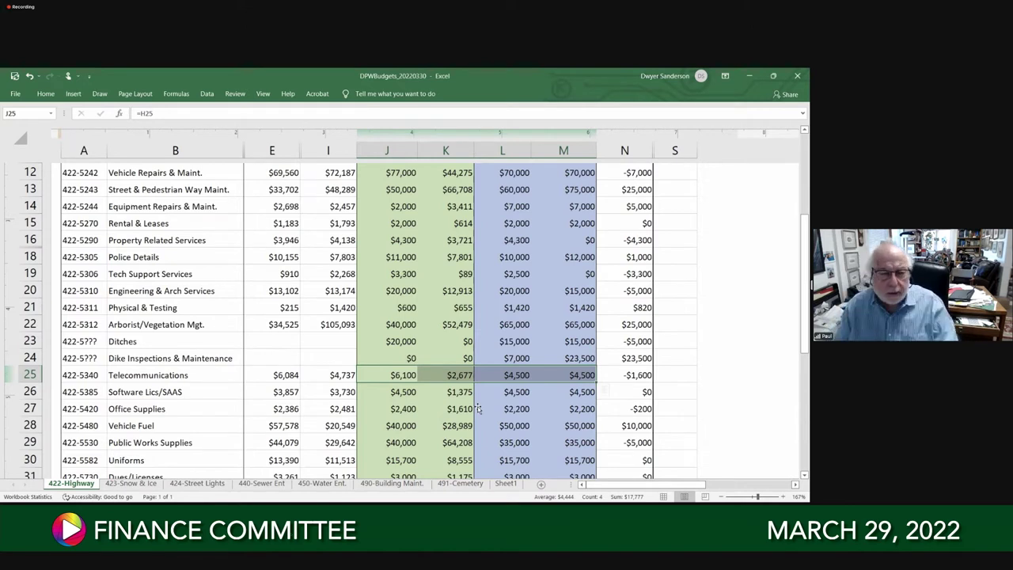
Return to the Dike Inspections & Maintenance row, highlighting J24:M24 and J24:N24, and highlight Telecommunications J25:M25 again
drag(412, 358, 578, 358)
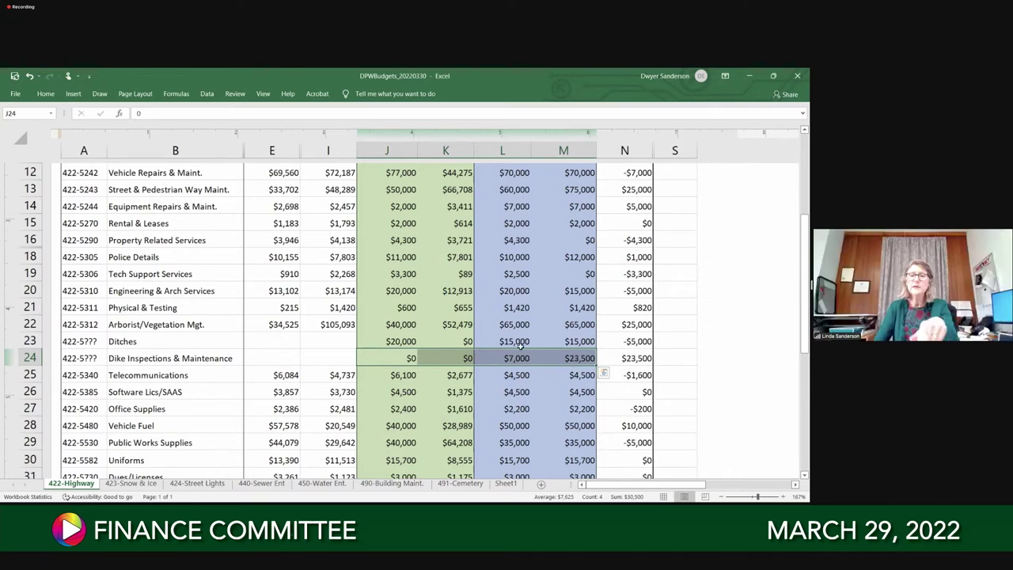
click(582, 359)
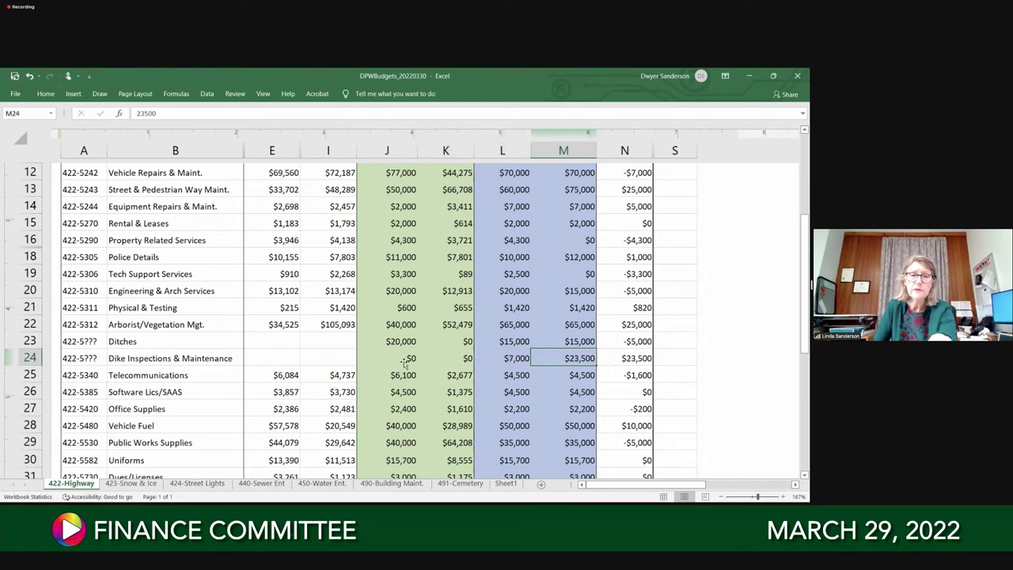
drag(404, 360, 611, 365)
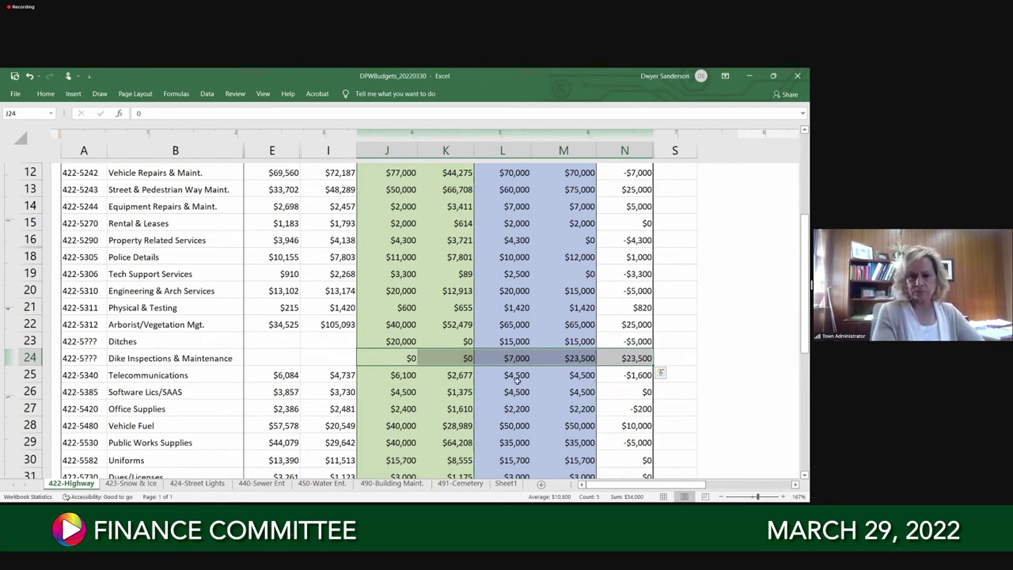
drag(400, 378, 572, 379)
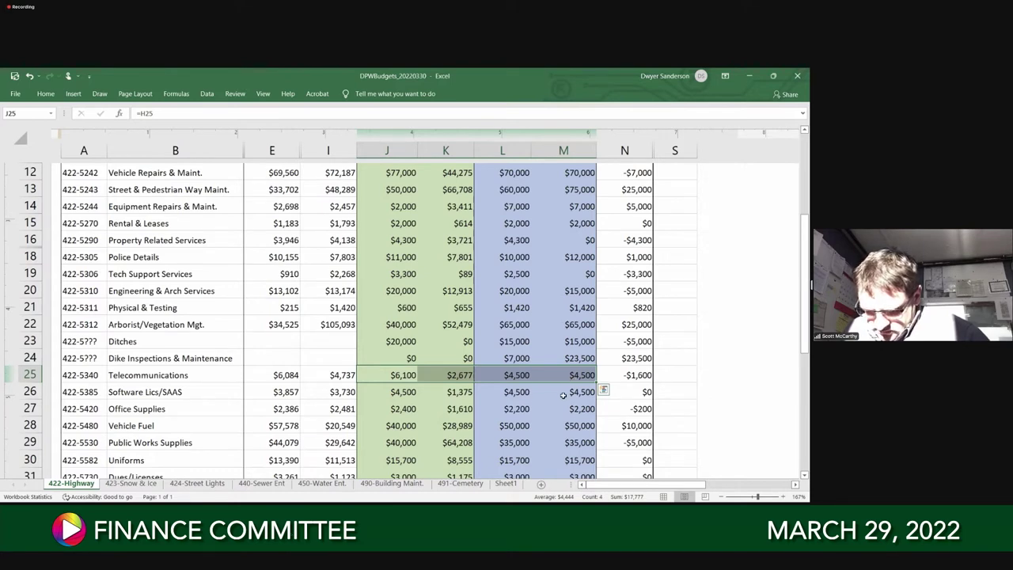
Step through the Software Lics/SAAS amounts in K26 and M26 and the Office Supplies amount, ending on Vehicle Fuel (M28)
click(437, 391)
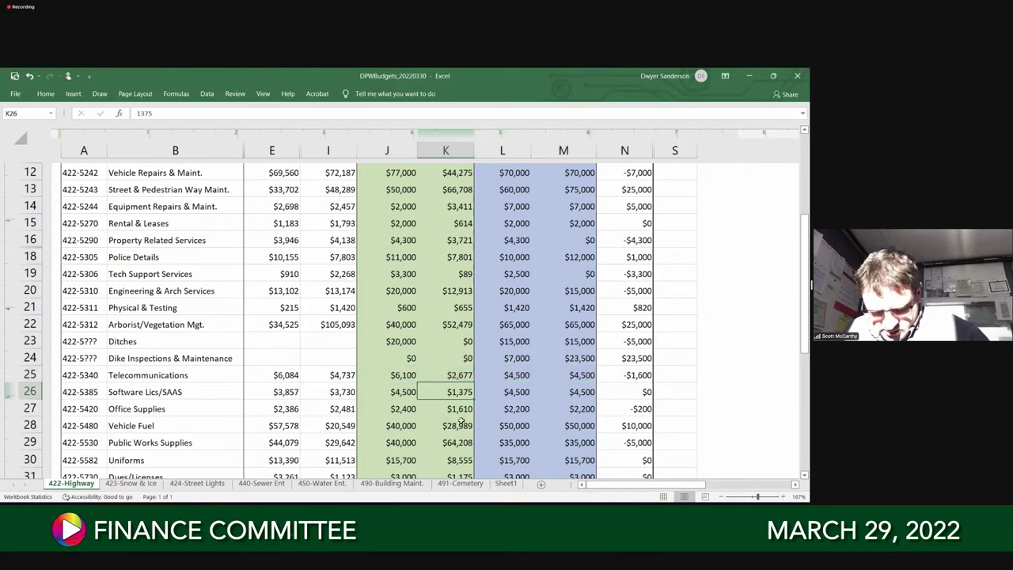
click(582, 390)
click(589, 408)
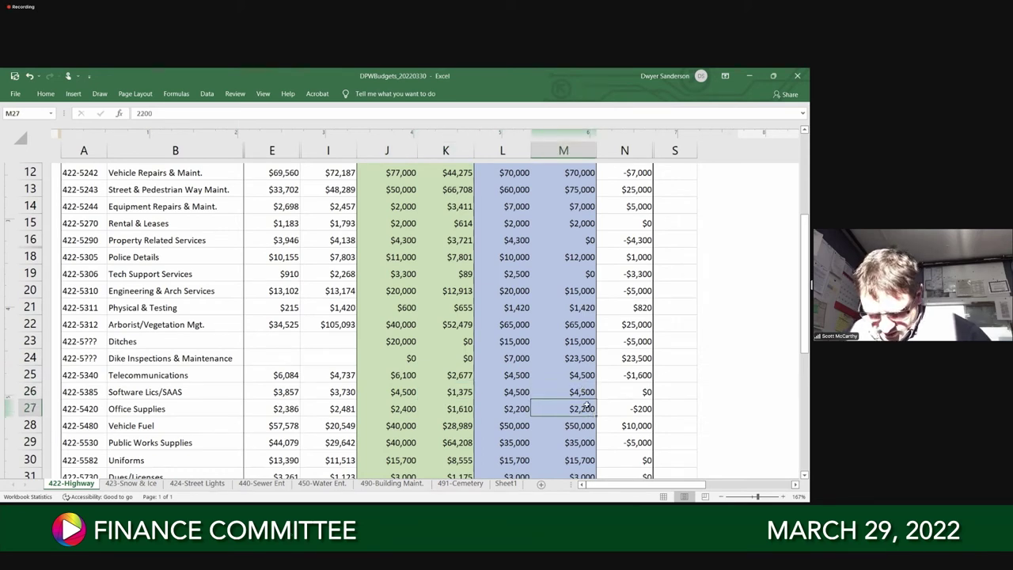
key(Down)
key(Up)
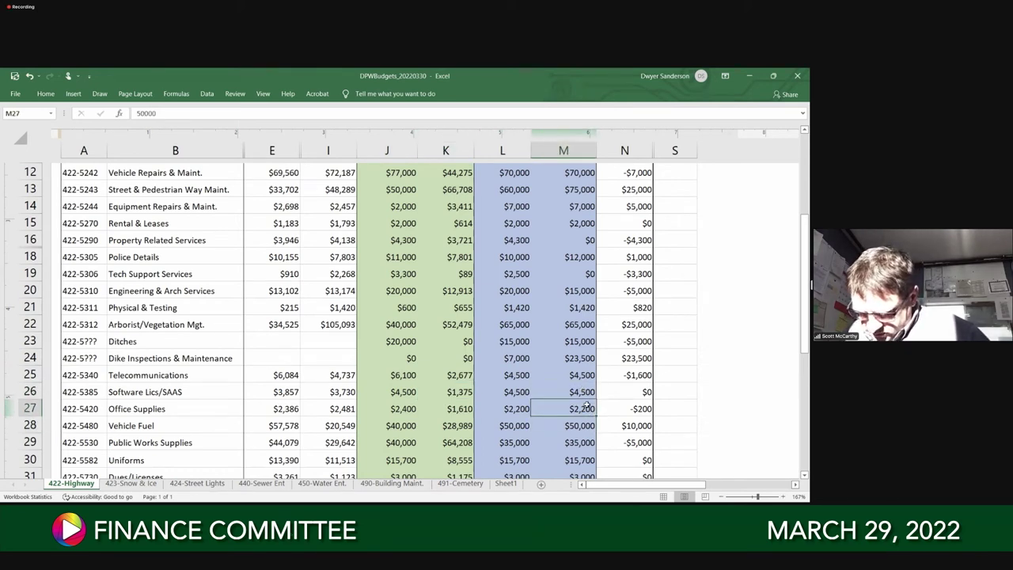
key(Down)
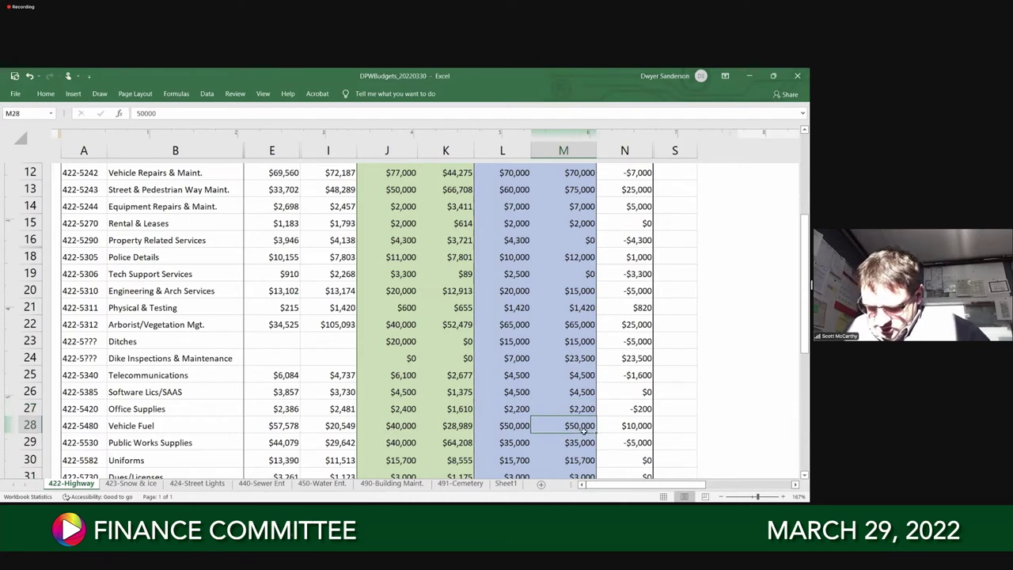
Highlight the Vehicle Fuel figures in J28:N28, followed by the Public Works Supplies figures in J29:N29
drag(583, 408, 635, 433)
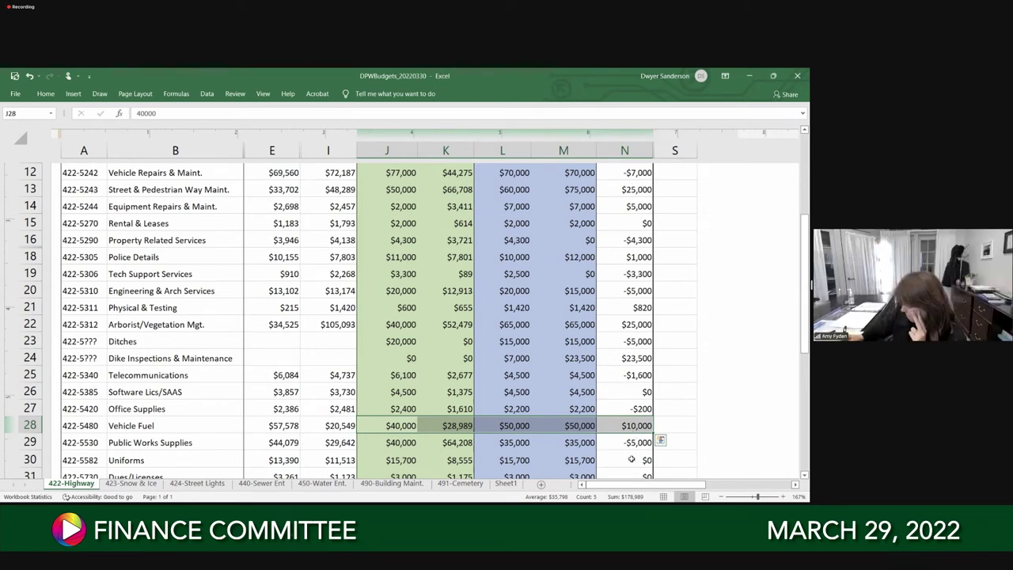
drag(633, 443, 396, 443)
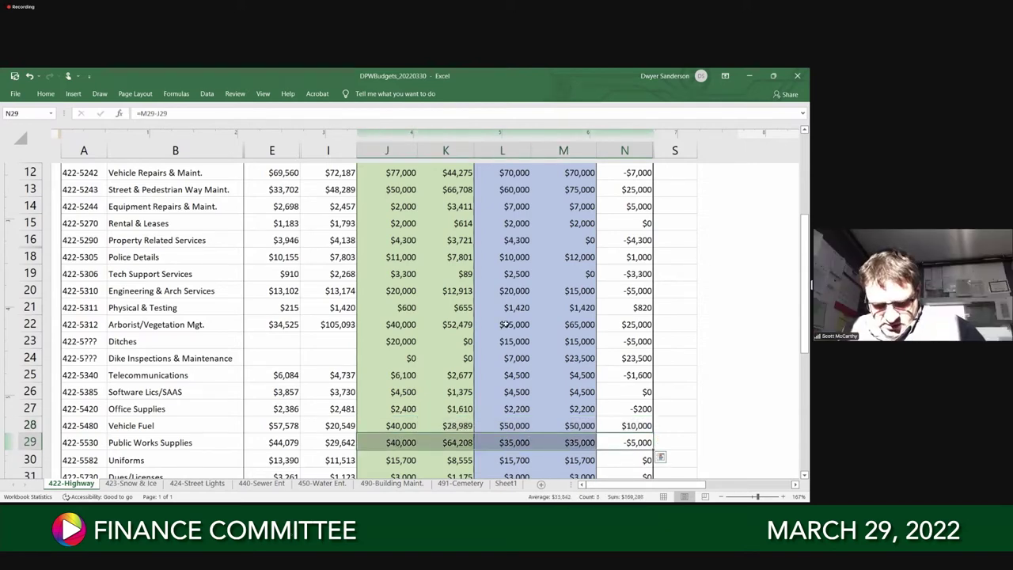
scroll(511, 340, down, 2)
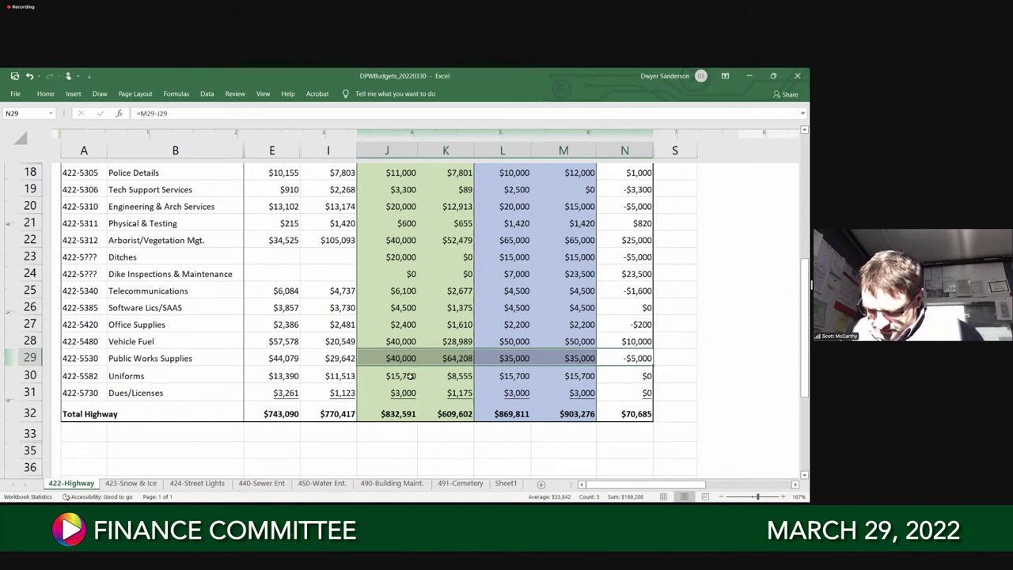
Point out the FY 2023 TA Recommends amounts for Uniforms (M30) and Dues/Licenses (M31), and return to the start of the Highway sheet
click(572, 377)
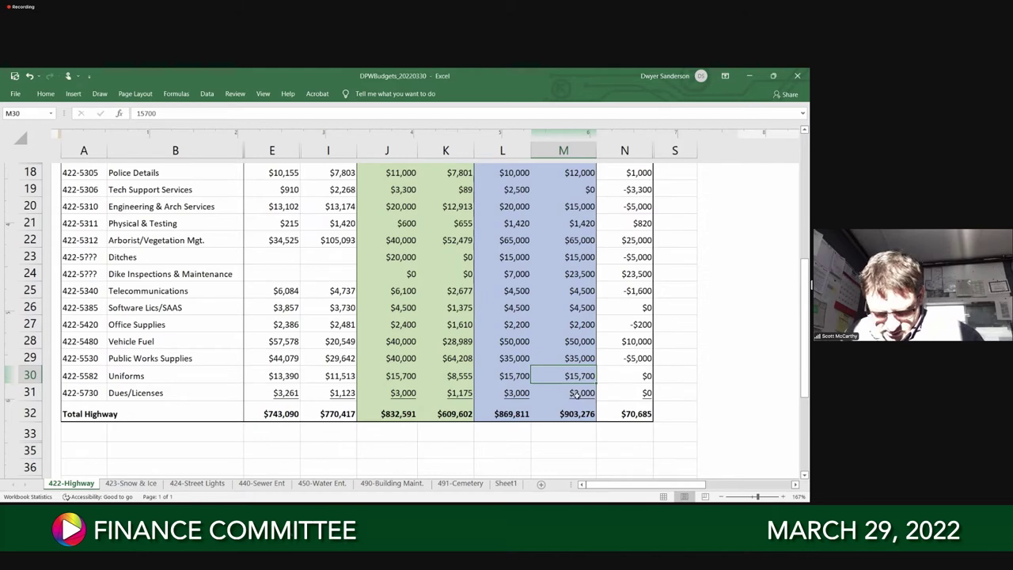
click(576, 394)
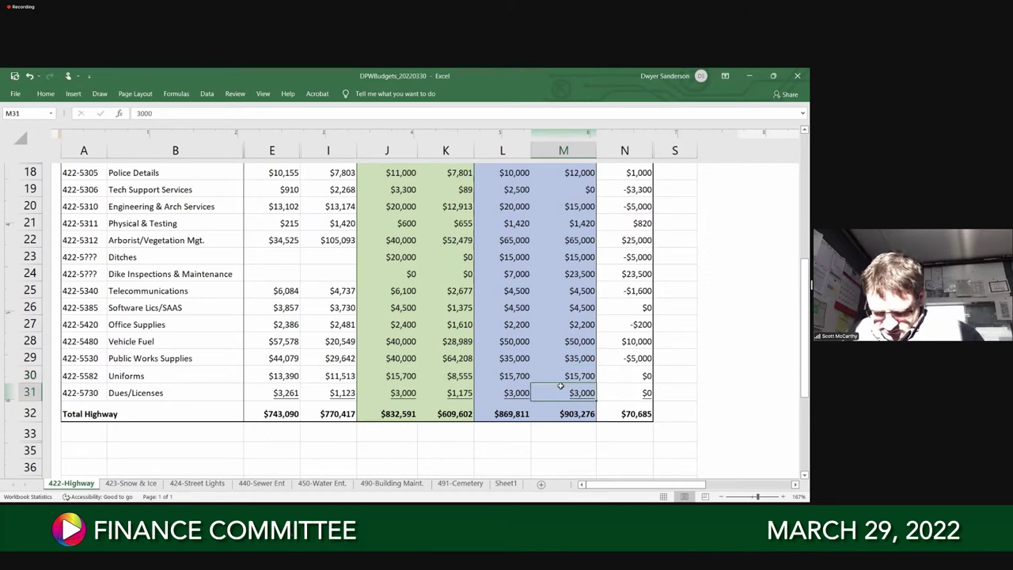
scroll(560, 386, up, 1)
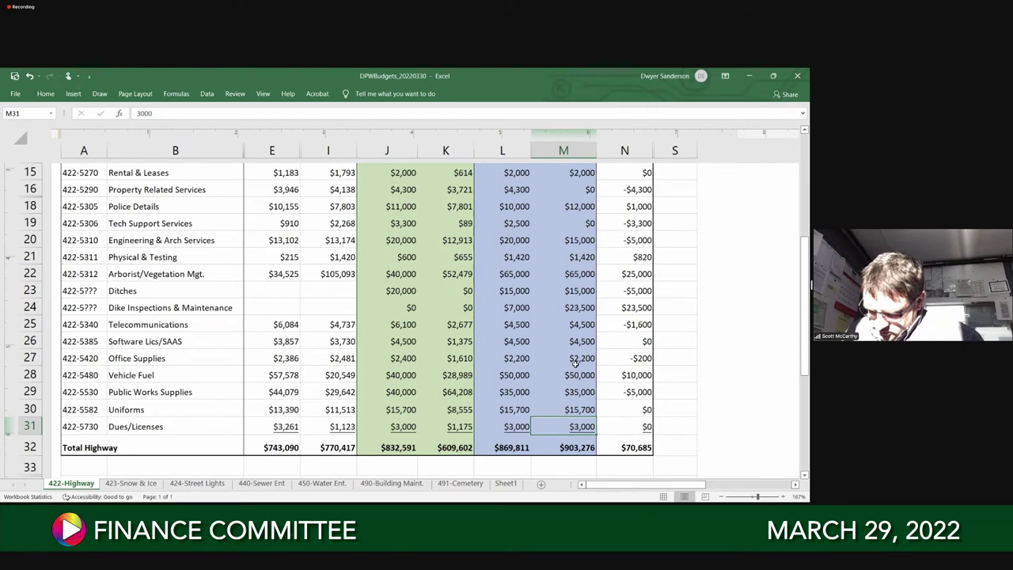
scroll(576, 362, up, 5)
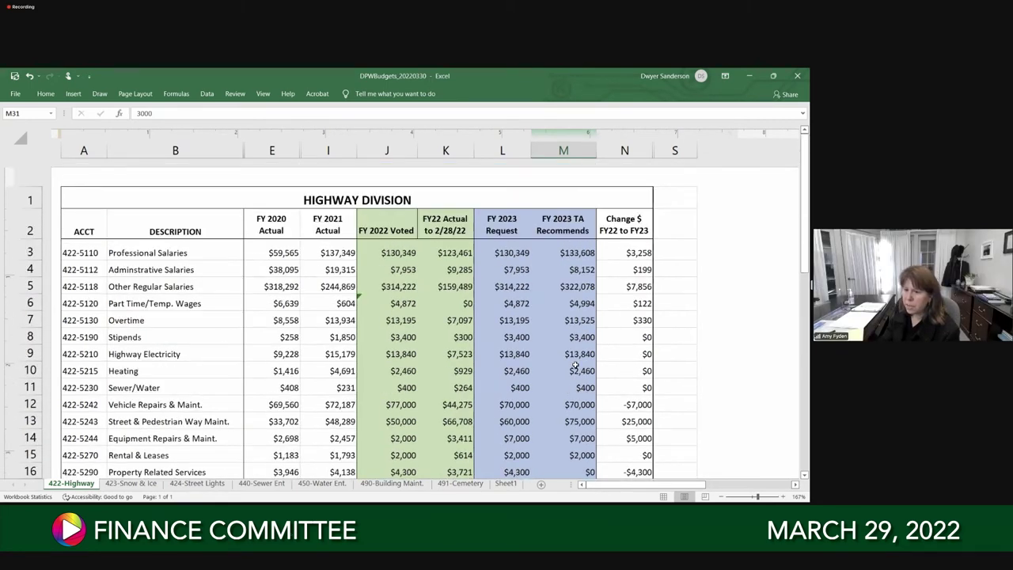
scroll(575, 364, down, 1)
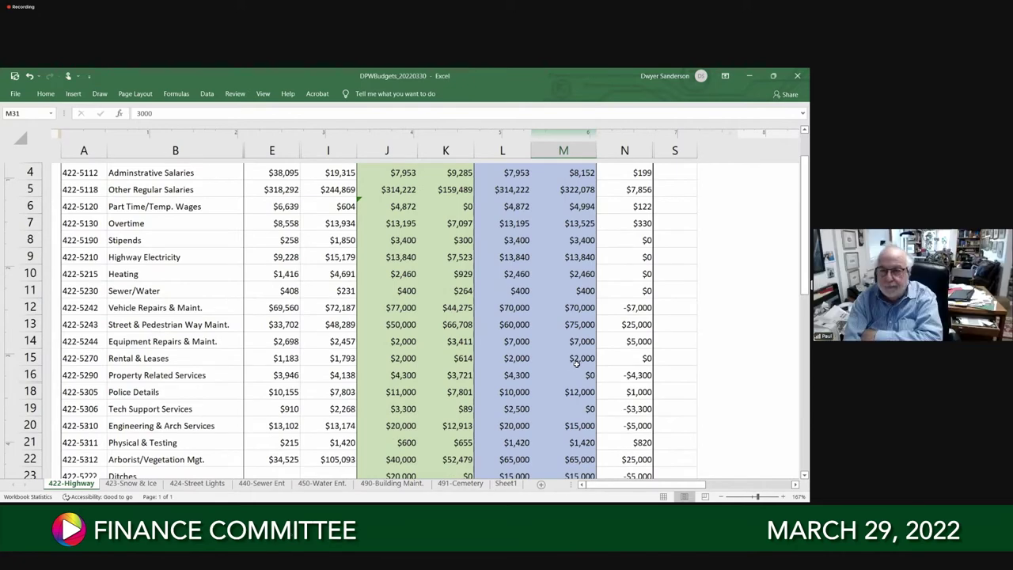
scroll(576, 364, up, 1)
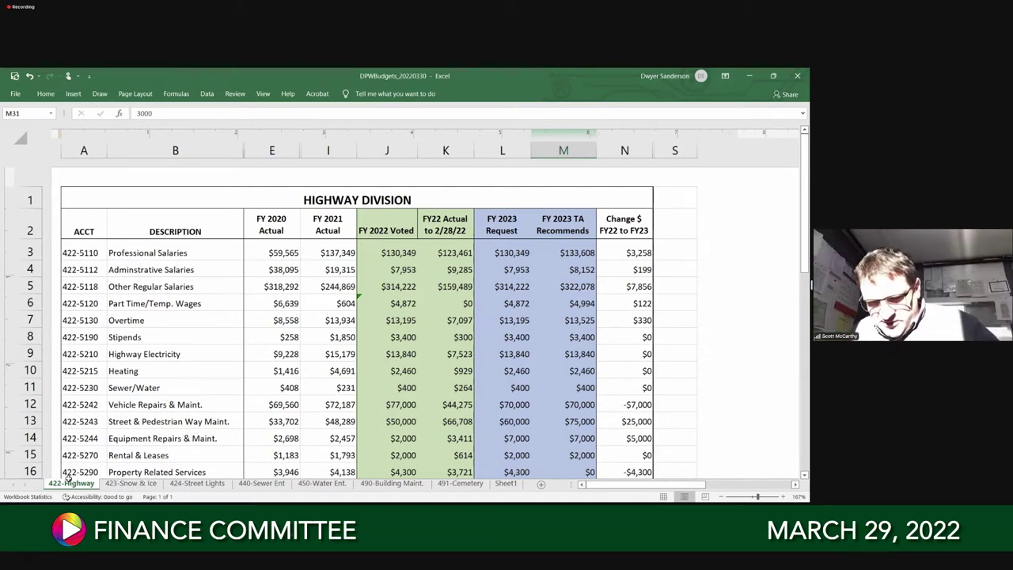
Show the 423-Snow & Ice sheet, clear its existing selection, and highlight the Total Snow & Ice figures in E8:M8
click(135, 483)
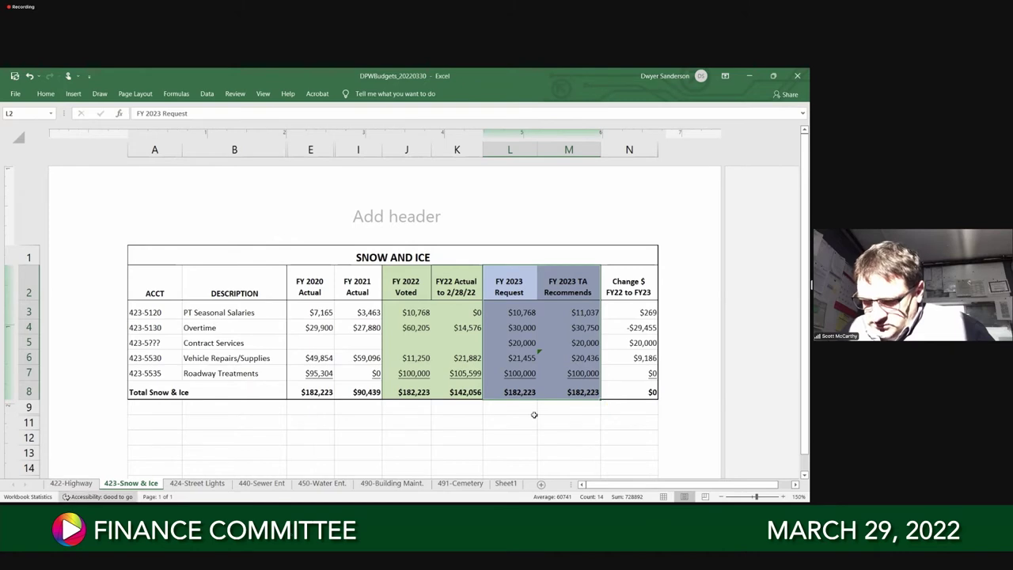
click(567, 442)
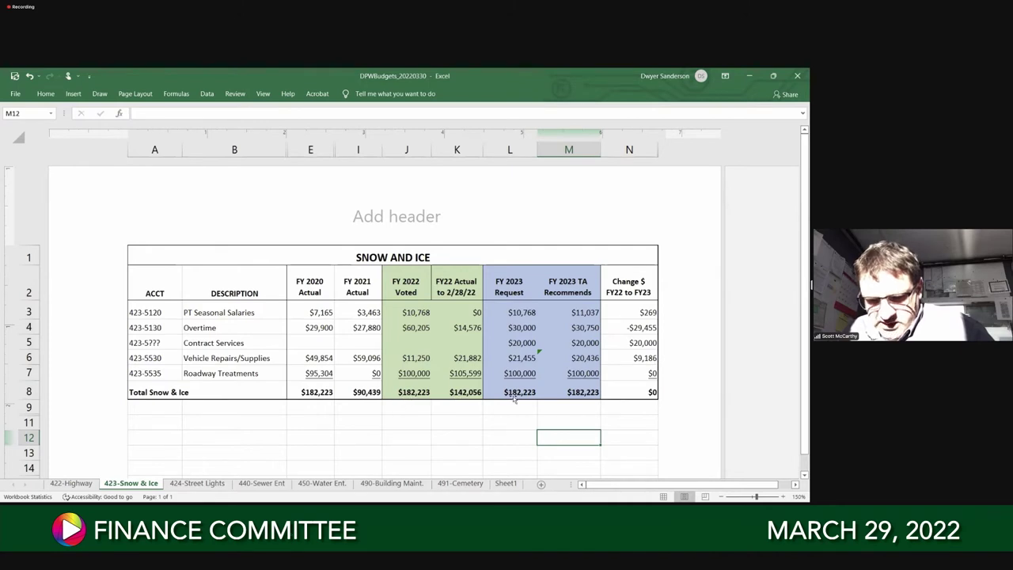
click(583, 396)
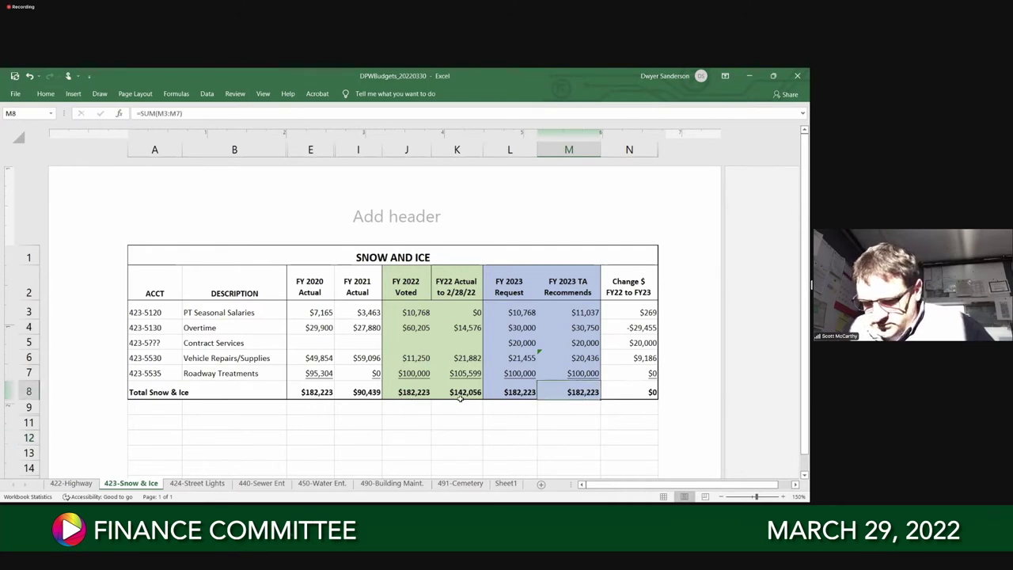
click(304, 393)
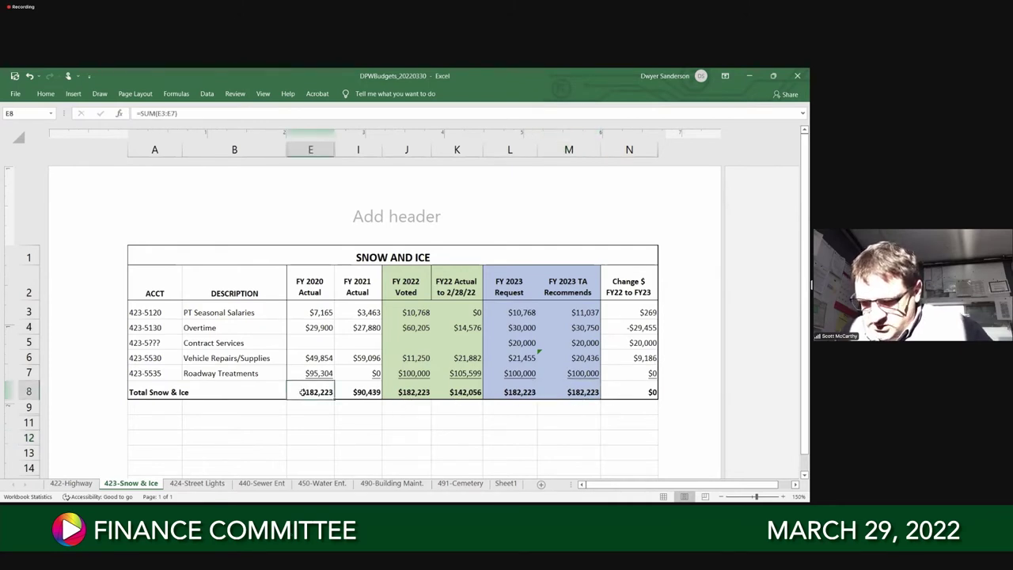
drag(303, 393, 551, 401)
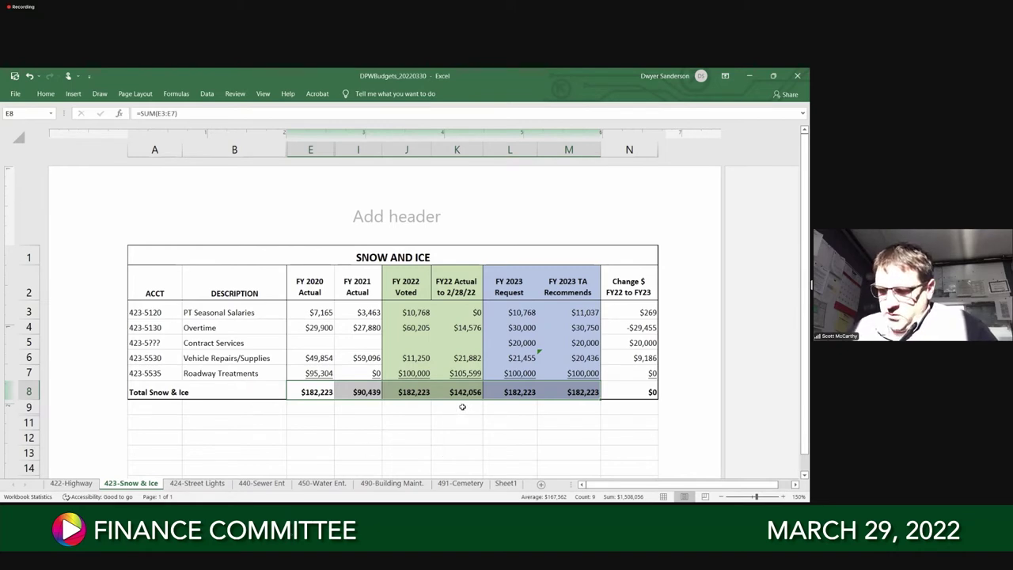
Step through the Total Snow & Ice amounts in I8, K8 and J8, ending on the FY 2020 Actual total in E8
click(371, 393)
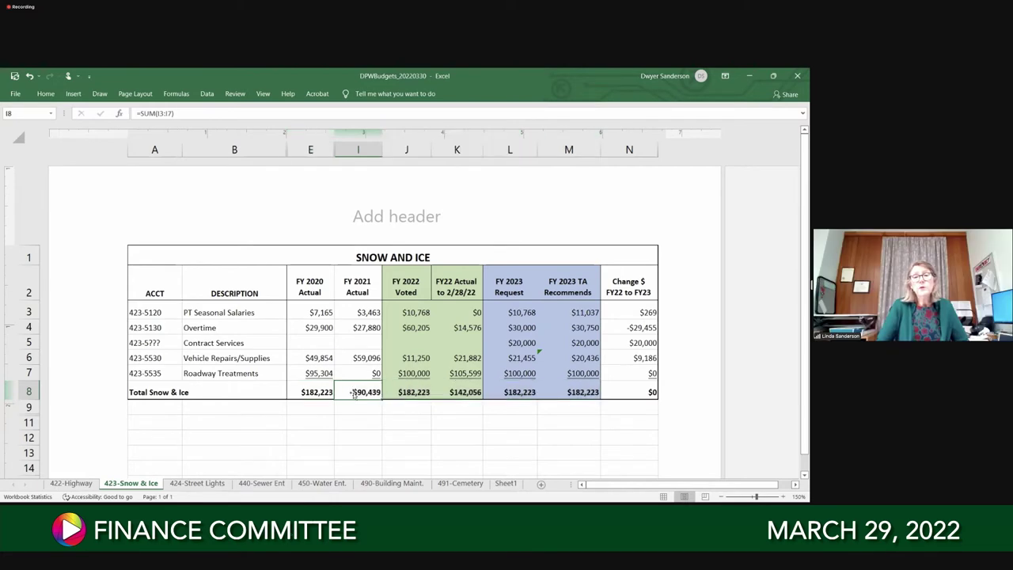
click(462, 394)
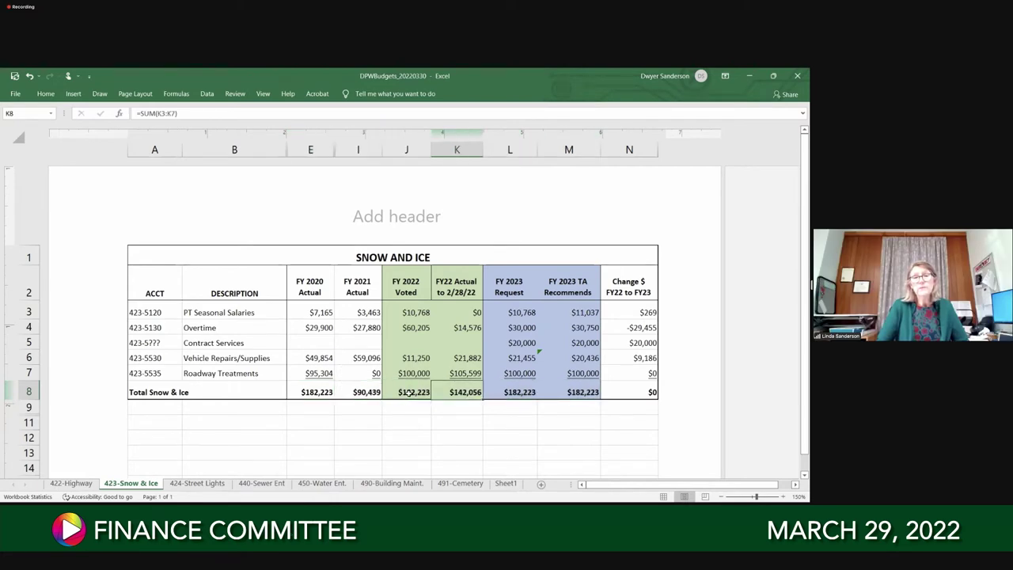
click(409, 393)
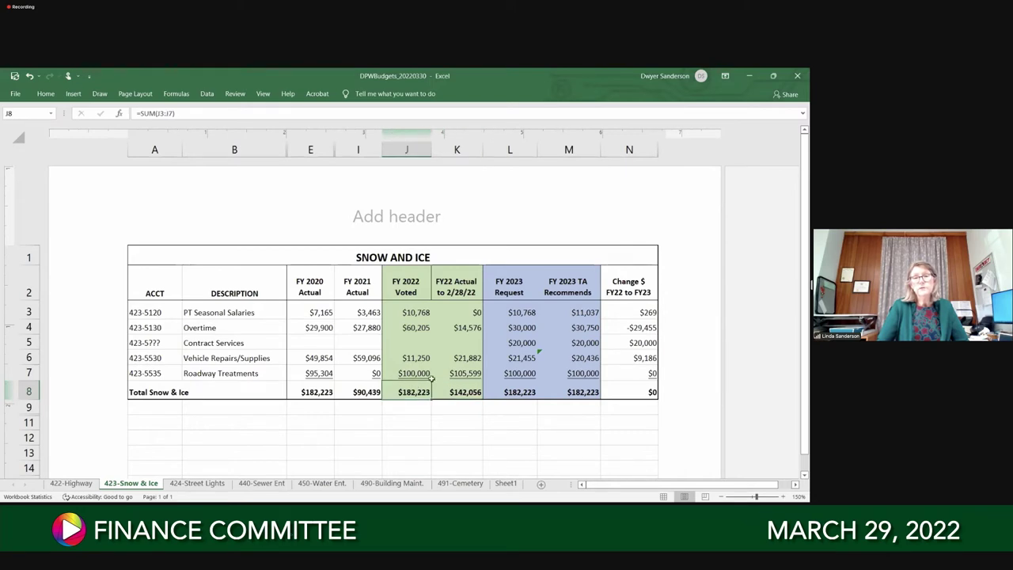
click(439, 394)
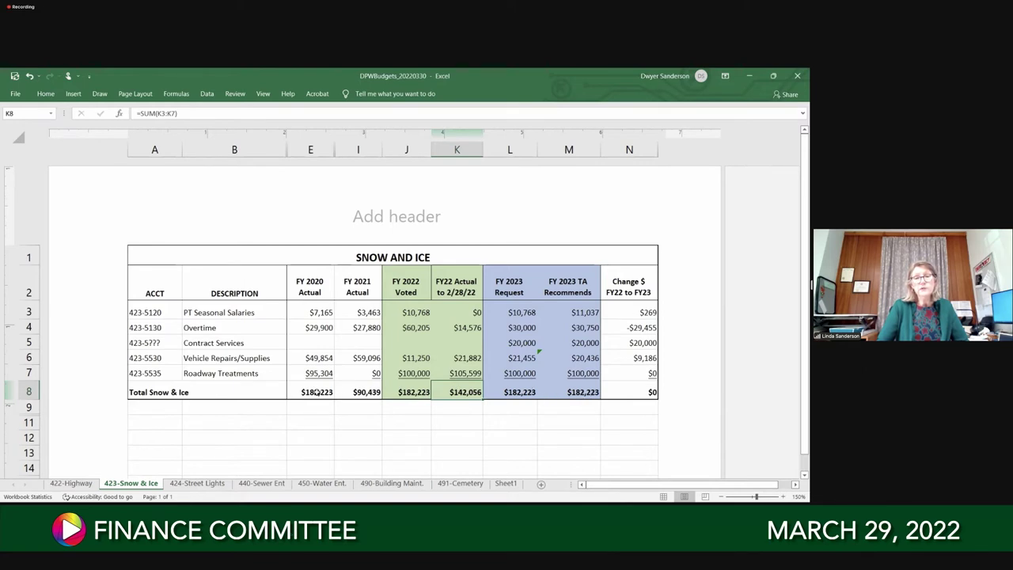
click(308, 399)
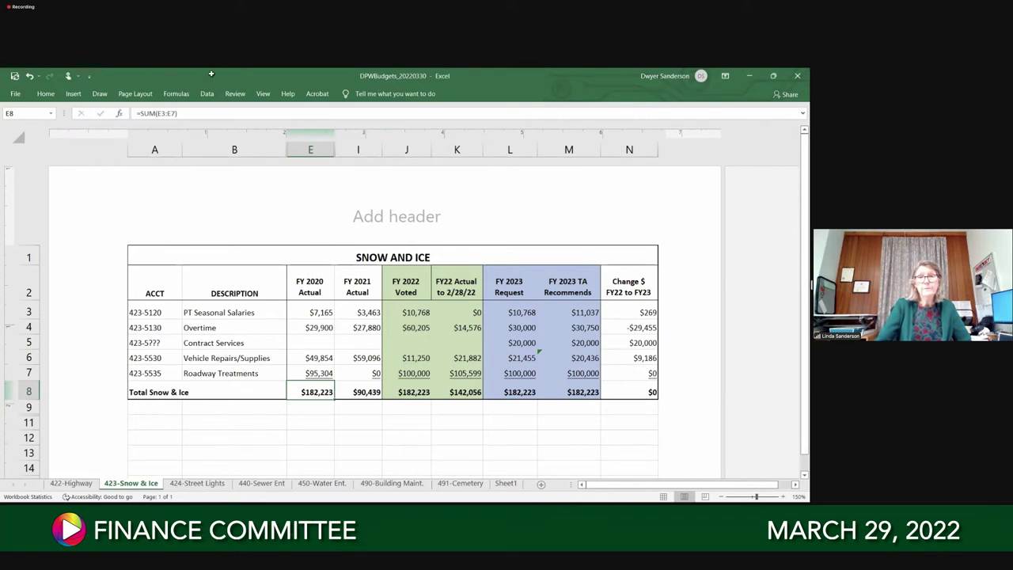
scroll(234, 317, down, 3)
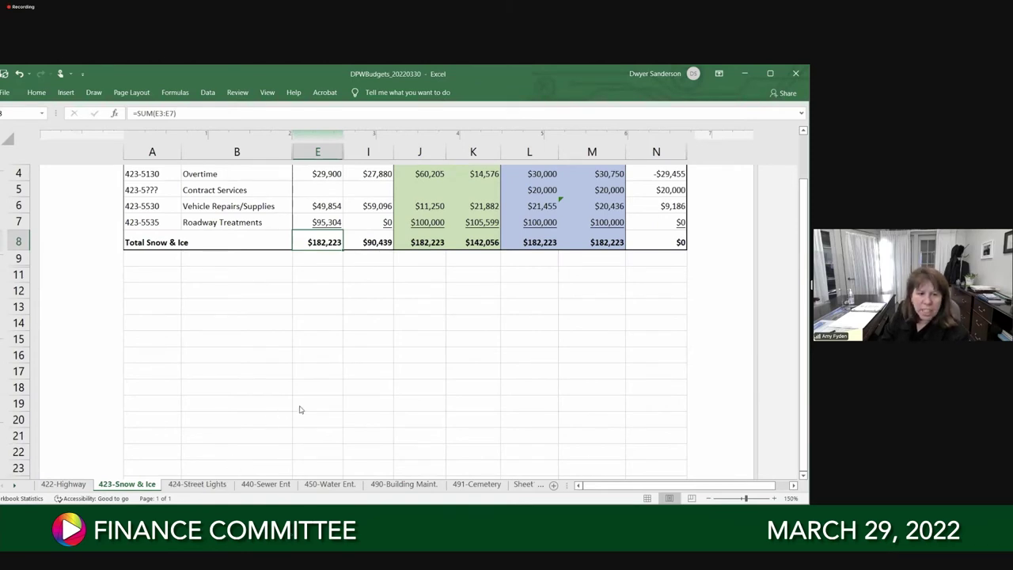
scroll(299, 410, up, 3)
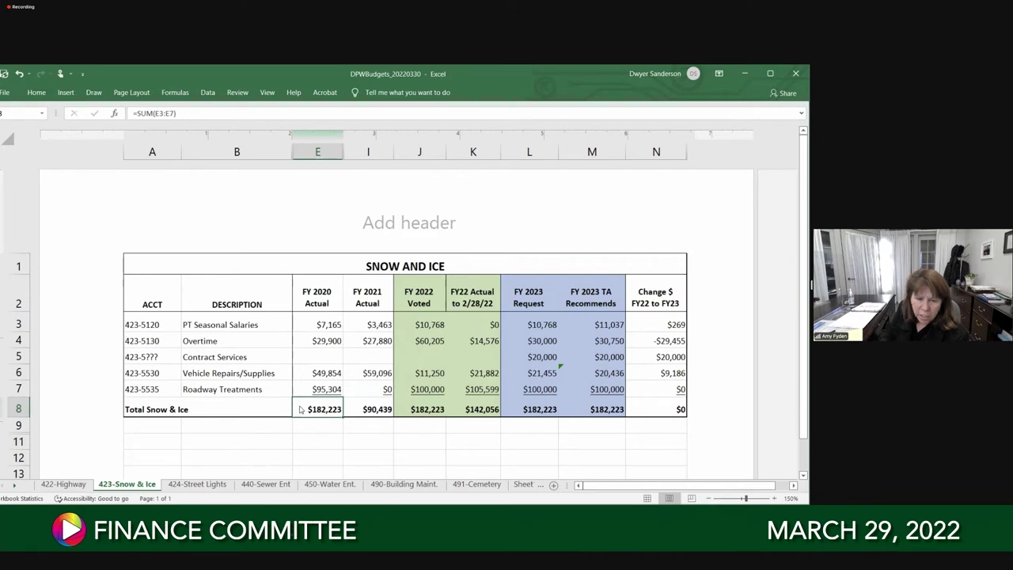
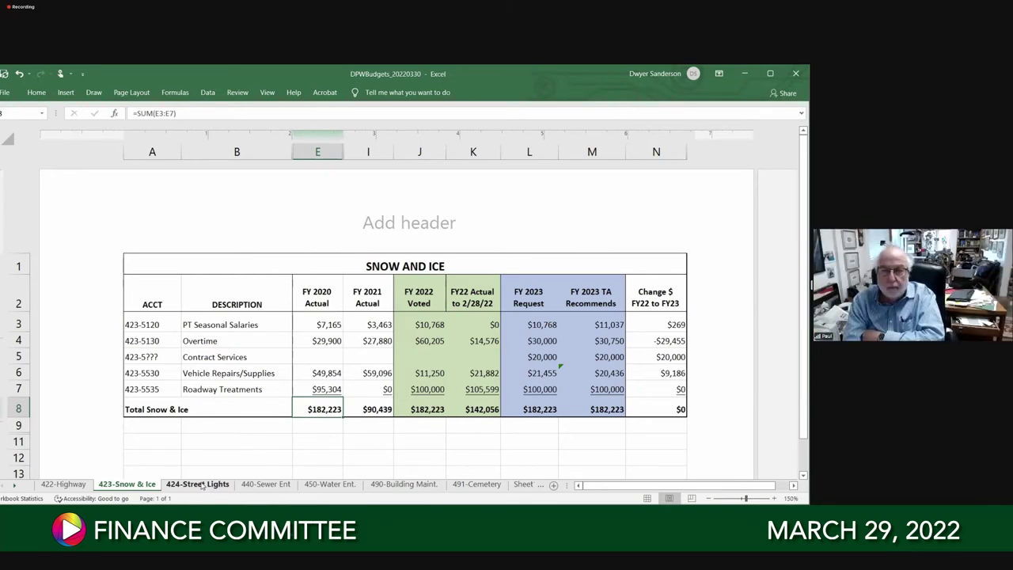
On the 424-Street Lights sheet, clear the selection, enlarge the view to about 193%, and reduce the page's left margin
click(202, 486)
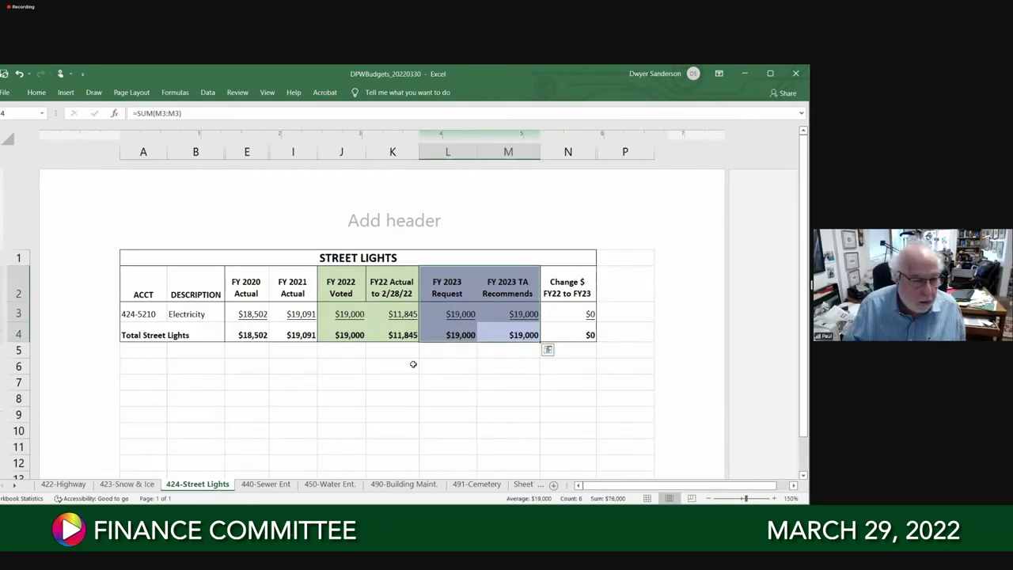
click(512, 397)
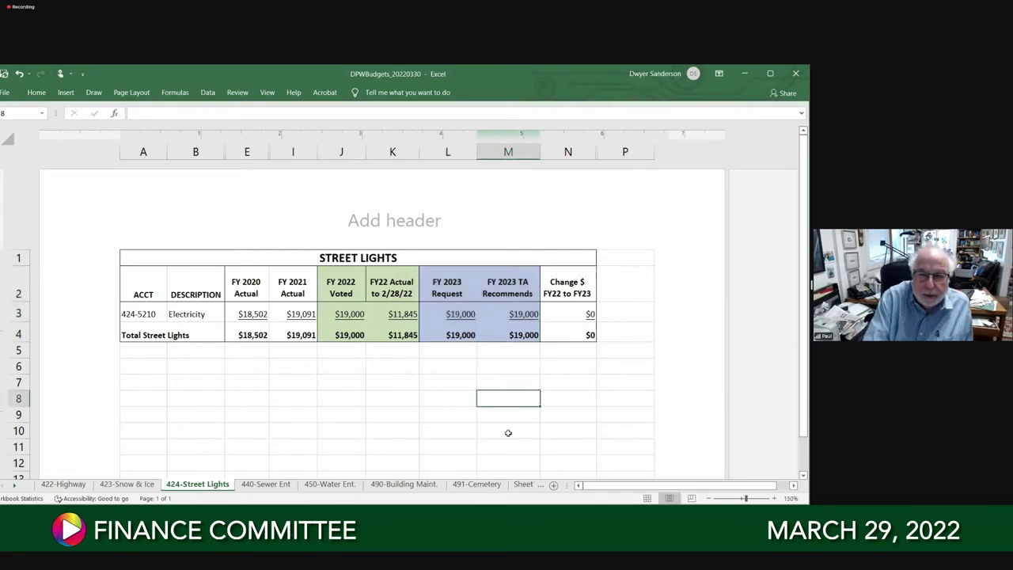
ctrl+scroll(614, 488, up, 3)
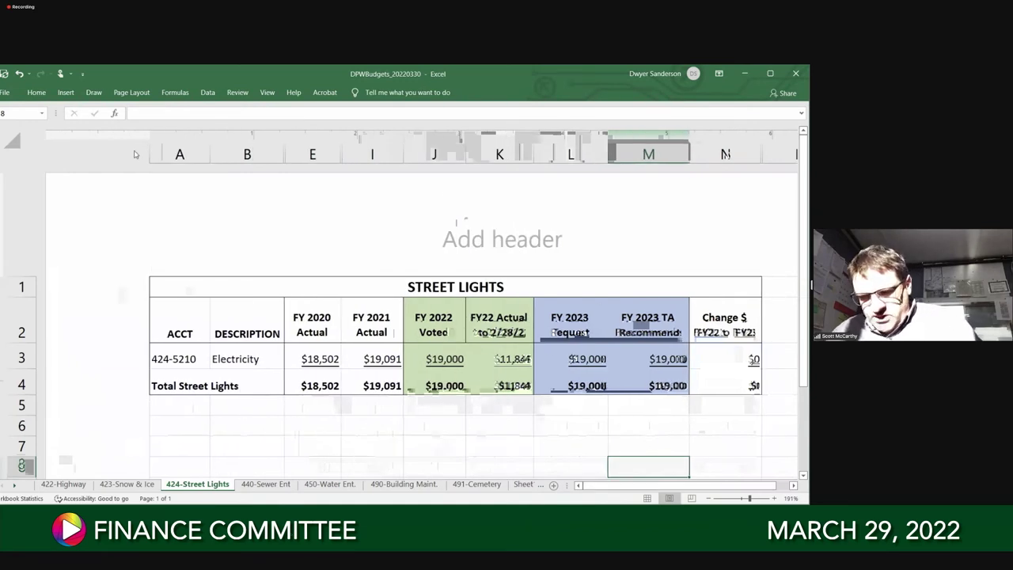
drag(77, 129, 49, 131)
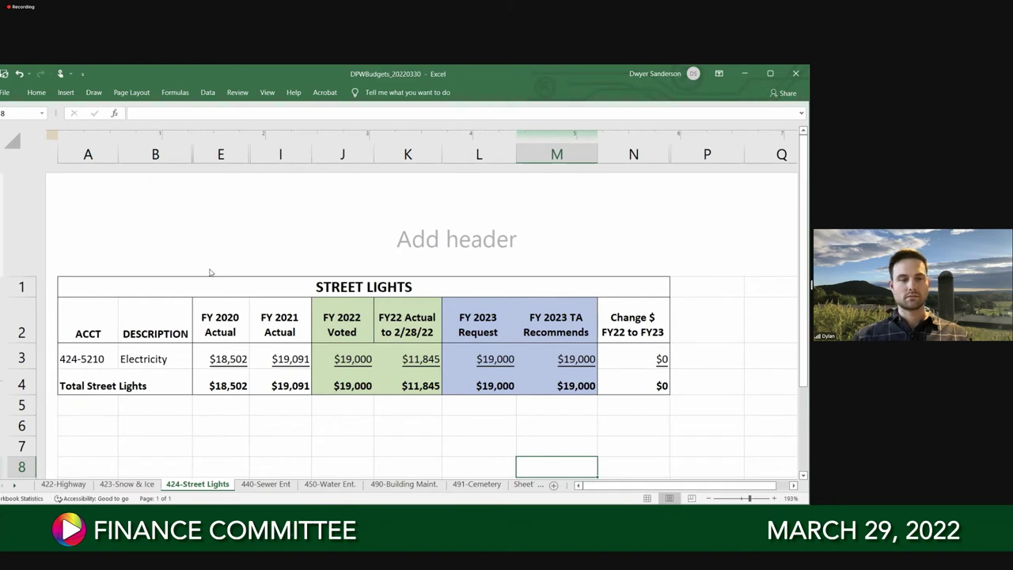
On the 490-Building Maint. sheet, reduce the left and top page margins so the table starts near the page edges
click(408, 485)
click(407, 485)
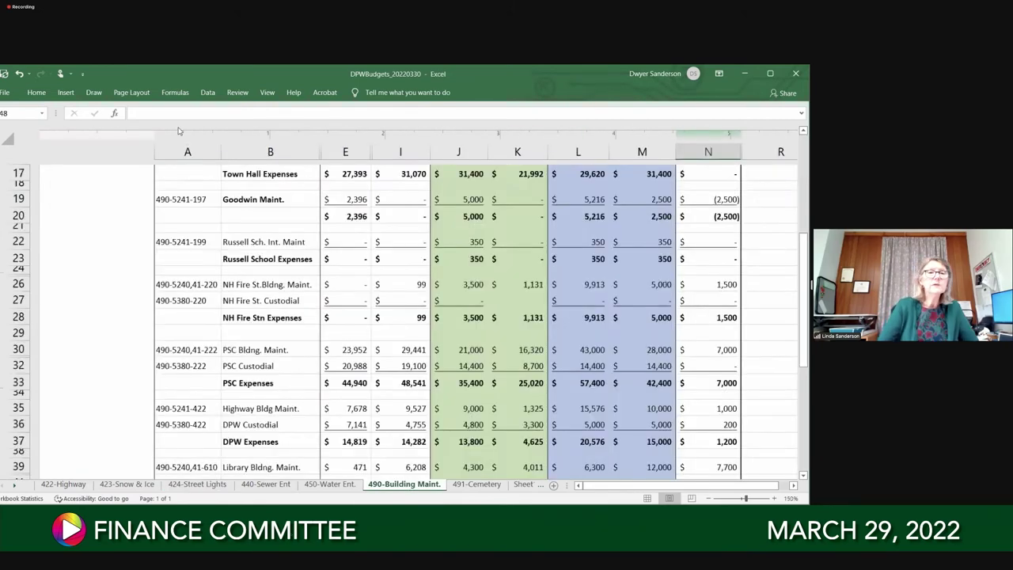
scroll(253, 271, up, 6)
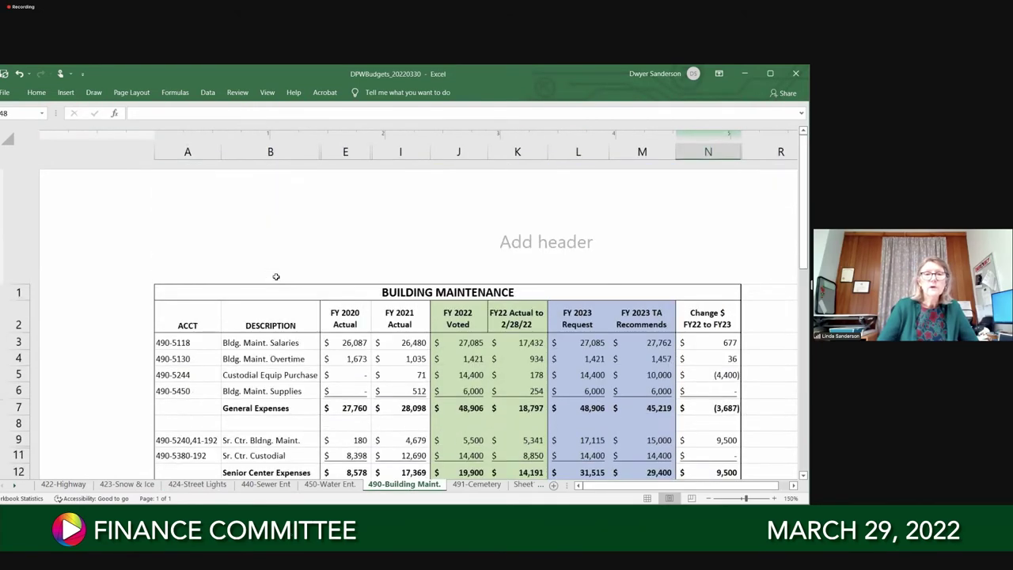
scroll(209, 179, down, 3)
scroll(209, 179, up, 3)
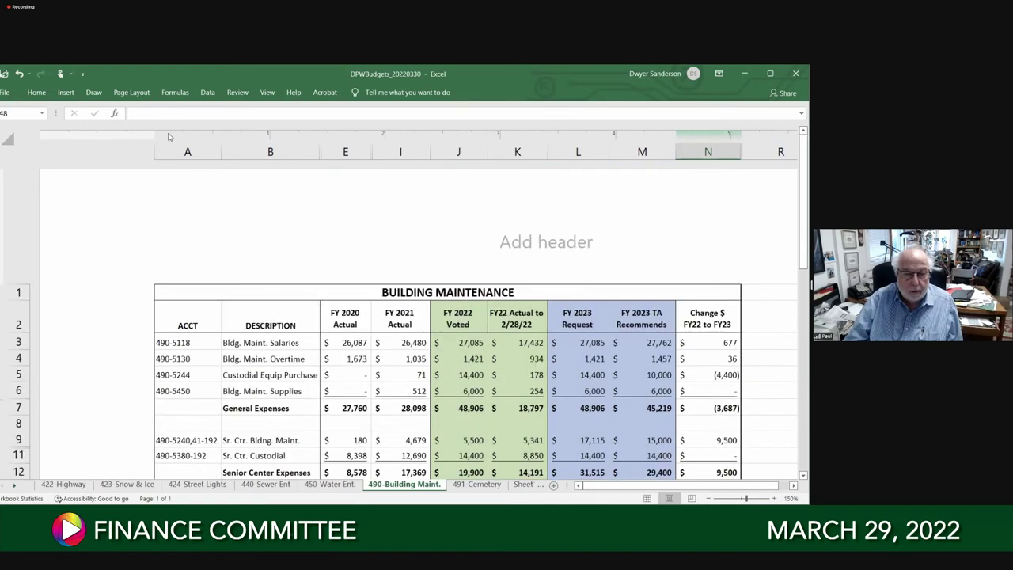
drag(158, 133, 45, 131)
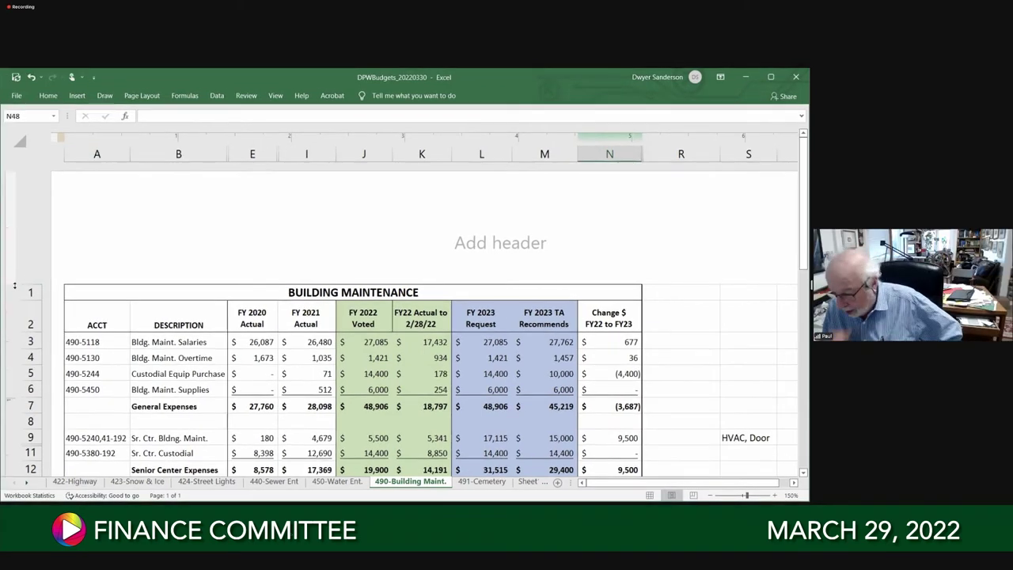
drag(21, 200, 22, 176)
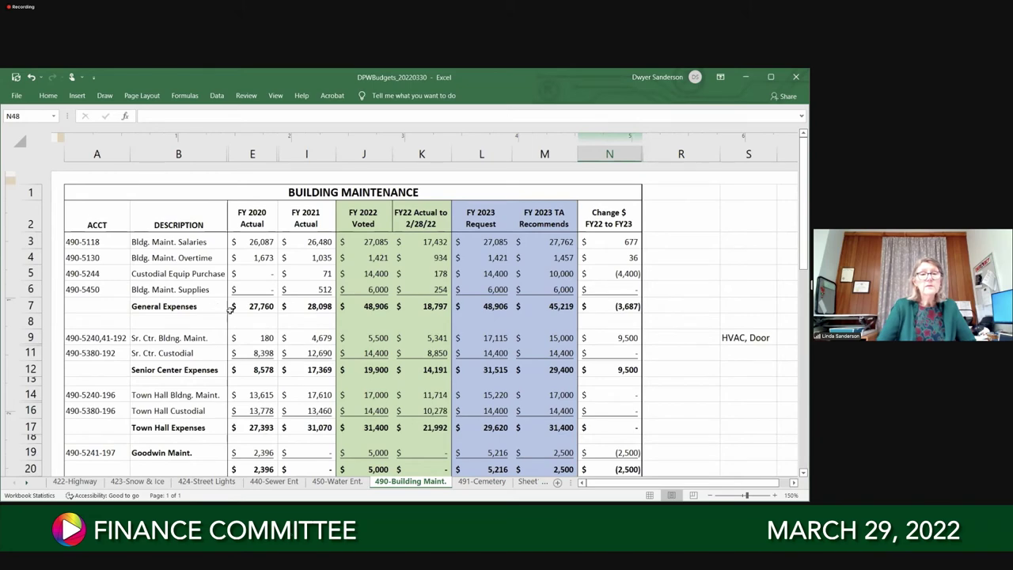
Review the Building Maintenance lines down to the Total Building Maint. row, highlight A44:N44, clear the highlight, and return to the table header
scroll(231, 309, down, 8)
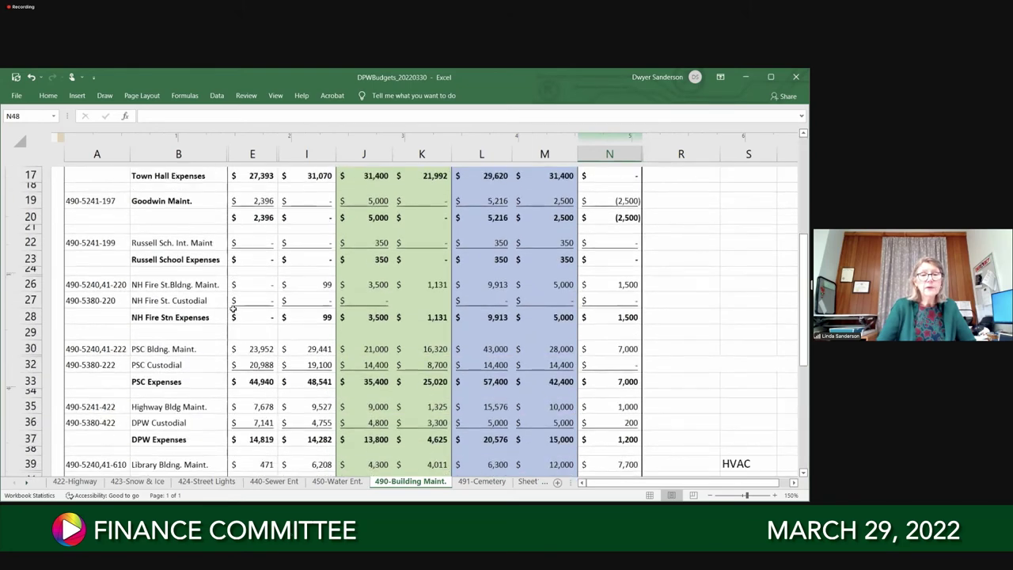
scroll(234, 309, down, 2)
drag(107, 368, 596, 367)
click(400, 432)
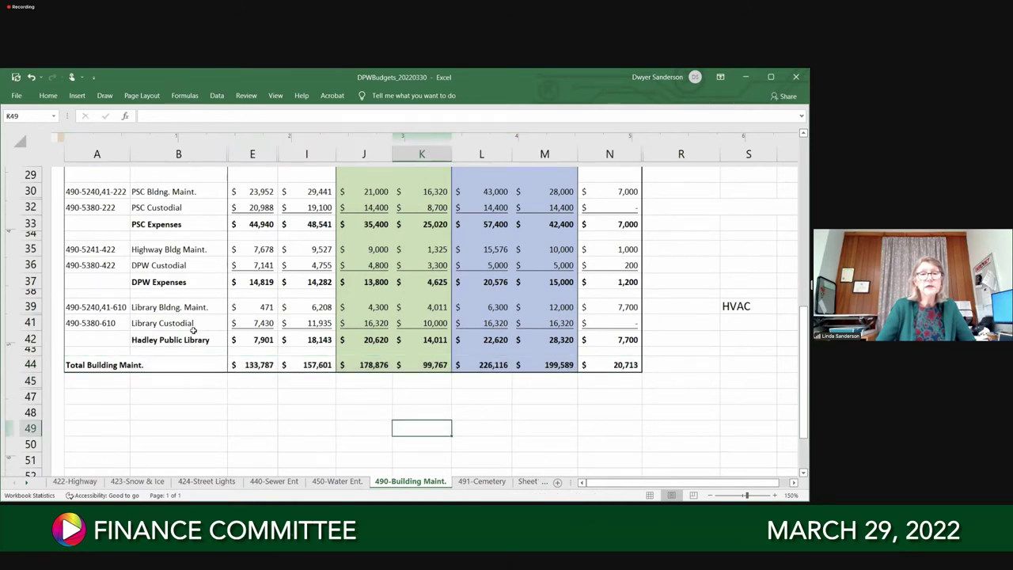
scroll(184, 290, up, 4)
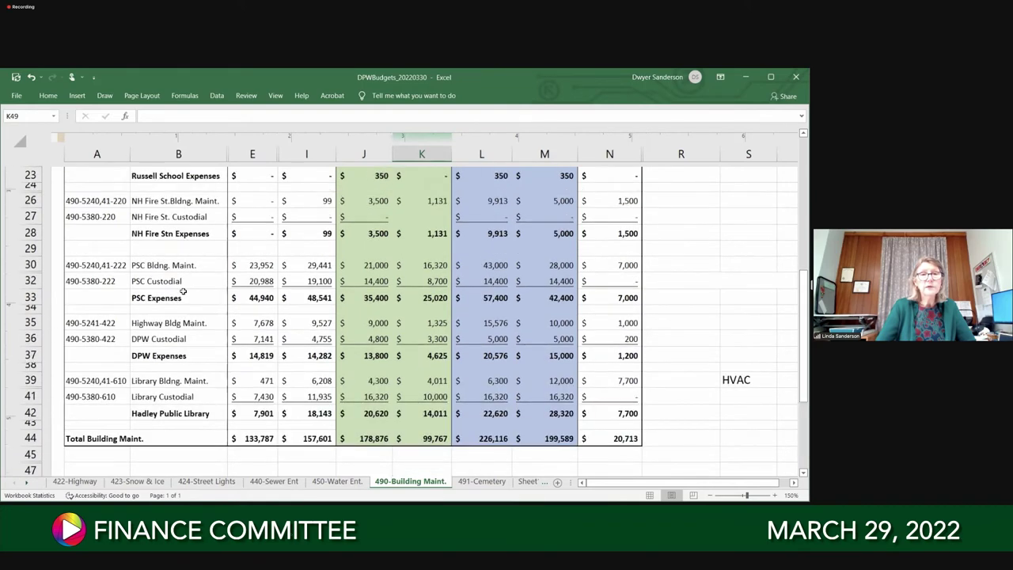
scroll(184, 290, up, 5)
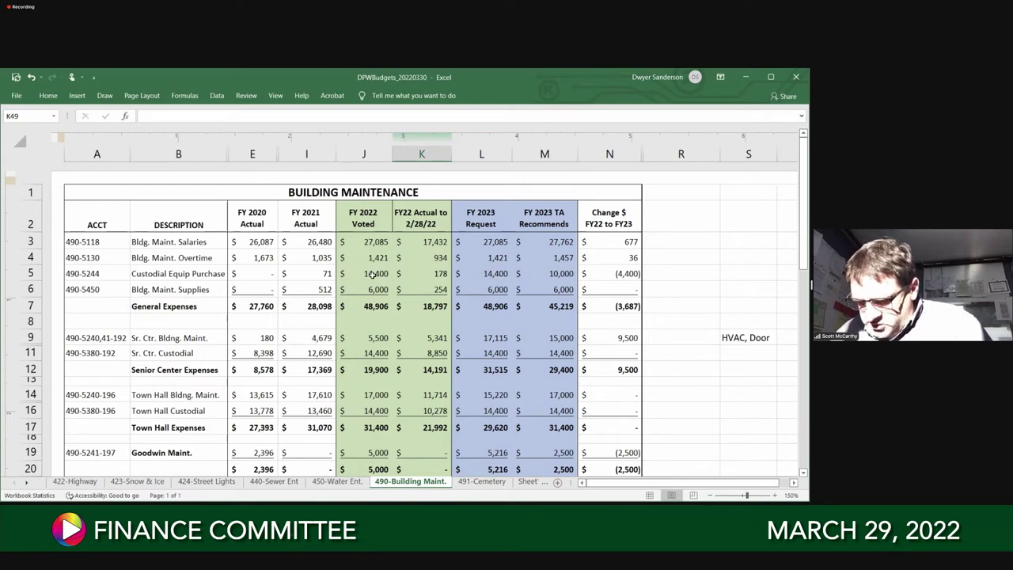
Highlight Custodial Equip Purchase J5:M5, the Bldg. Maint. Supplies request in L6, and the Senior Center figures in J9:M12
drag(372, 274, 540, 274)
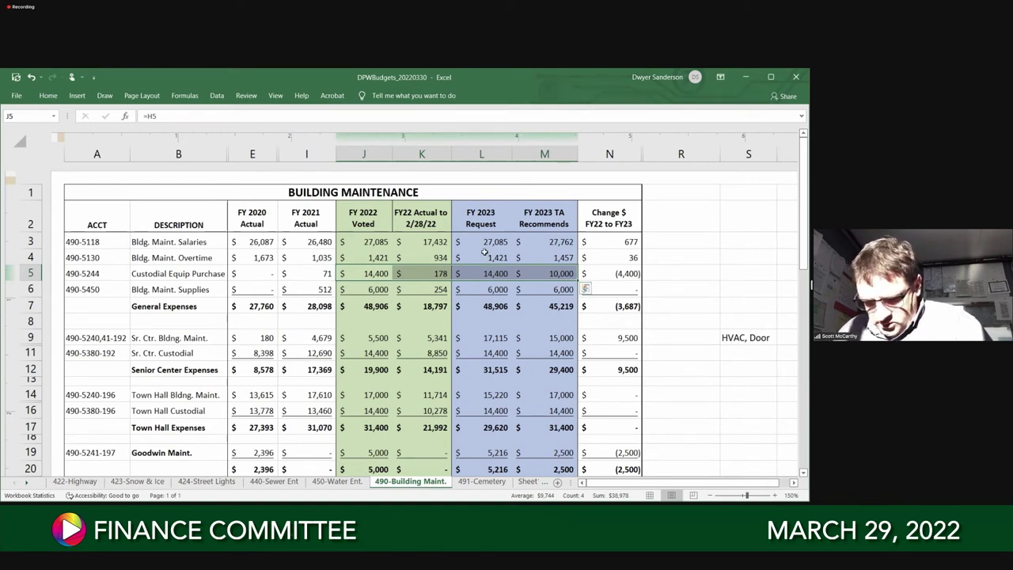
click(491, 290)
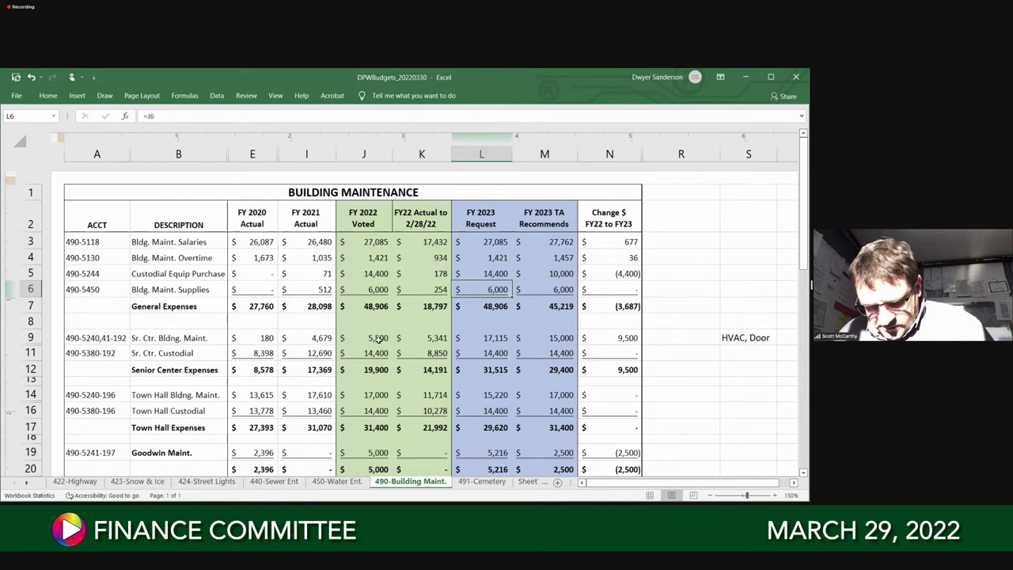
drag(364, 338, 546, 370)
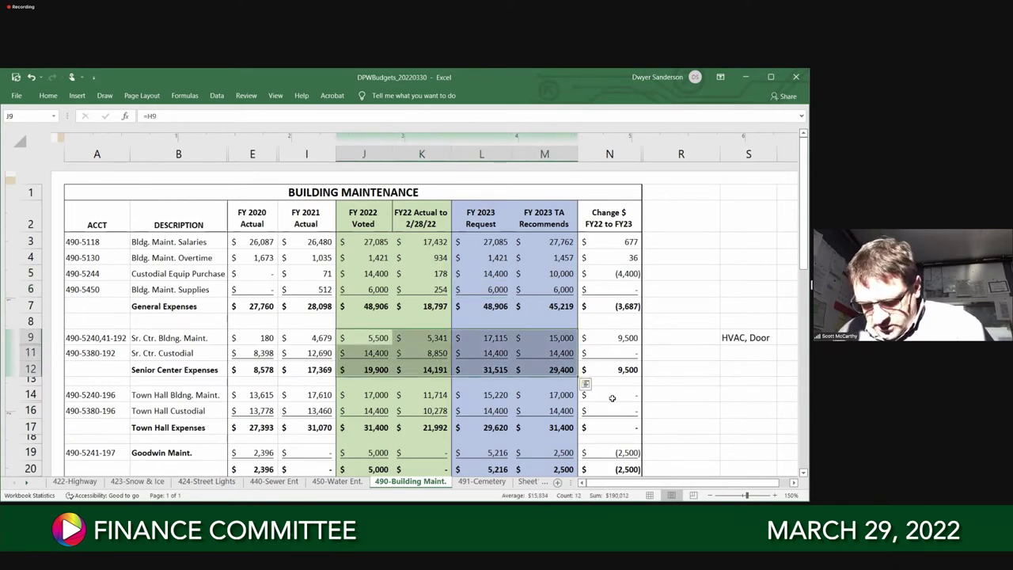
Select the Sr. Ctr. Bldng. Maint. change in N9, the Town Hall Bldng. Maint. voted amount in J14, and highlight Town Hall Custodial J16:M16
click(595, 338)
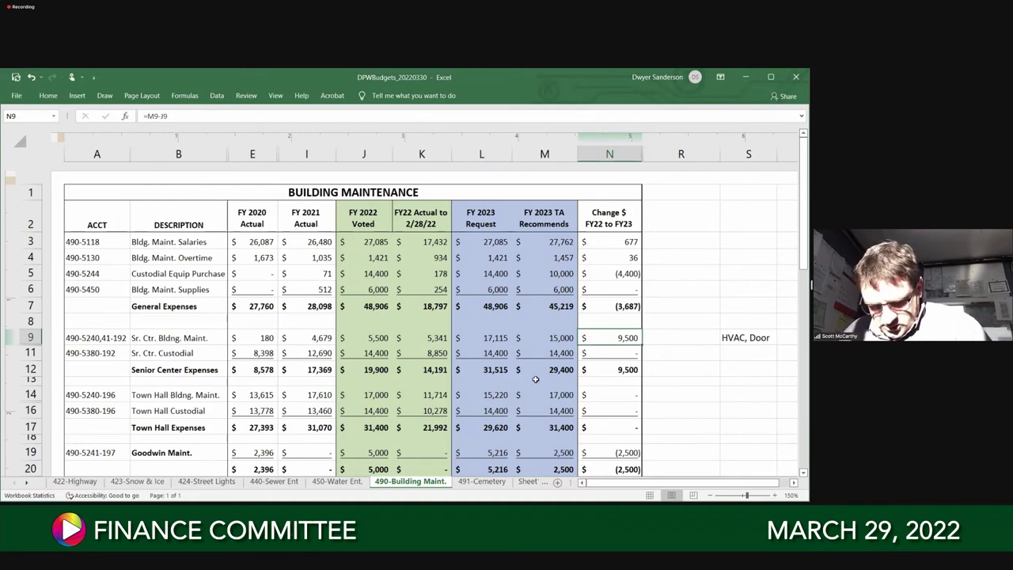
scroll(536, 378, down, 1)
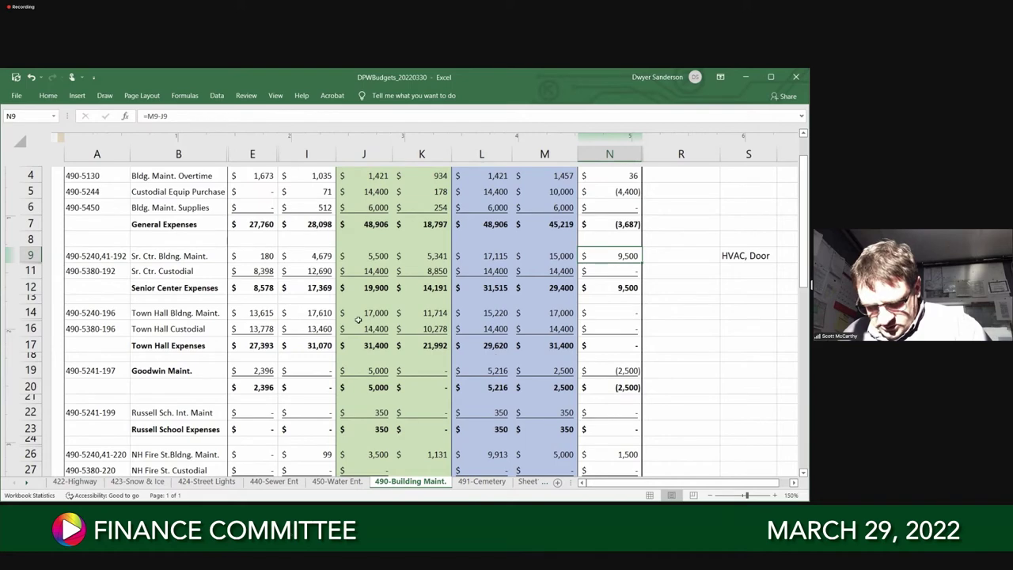
click(391, 315)
drag(376, 329, 529, 326)
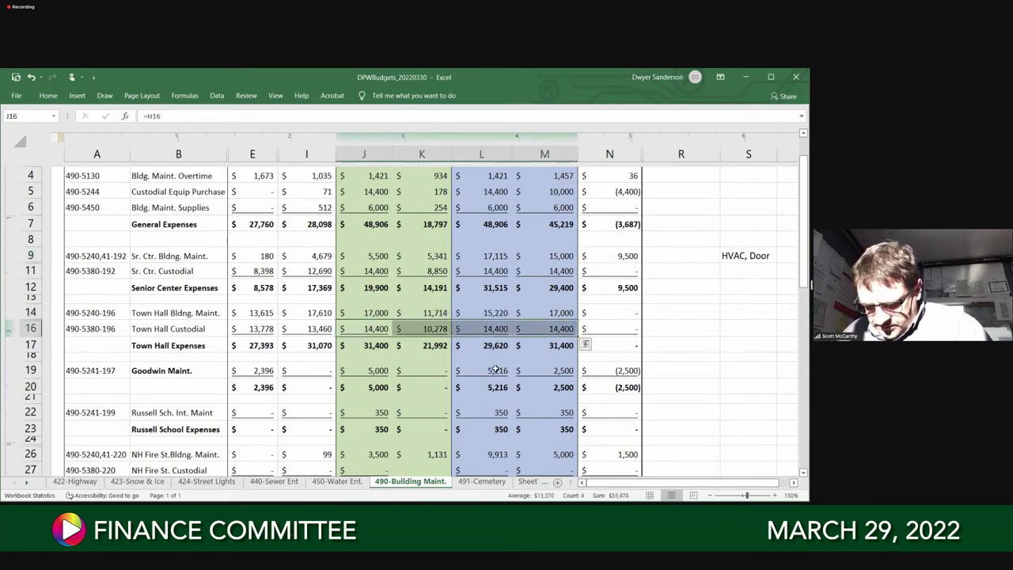
Highlight the Goodwin Maint. figures from FY 2022 Voted through FY 2023 TA Recommends in J19:M19
scroll(498, 366, down, 1)
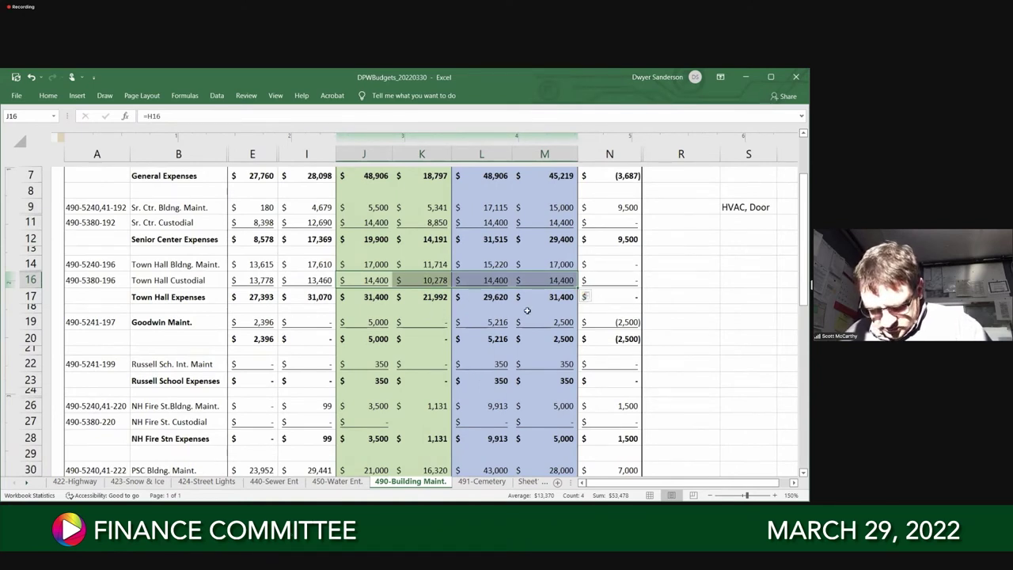
click(388, 322)
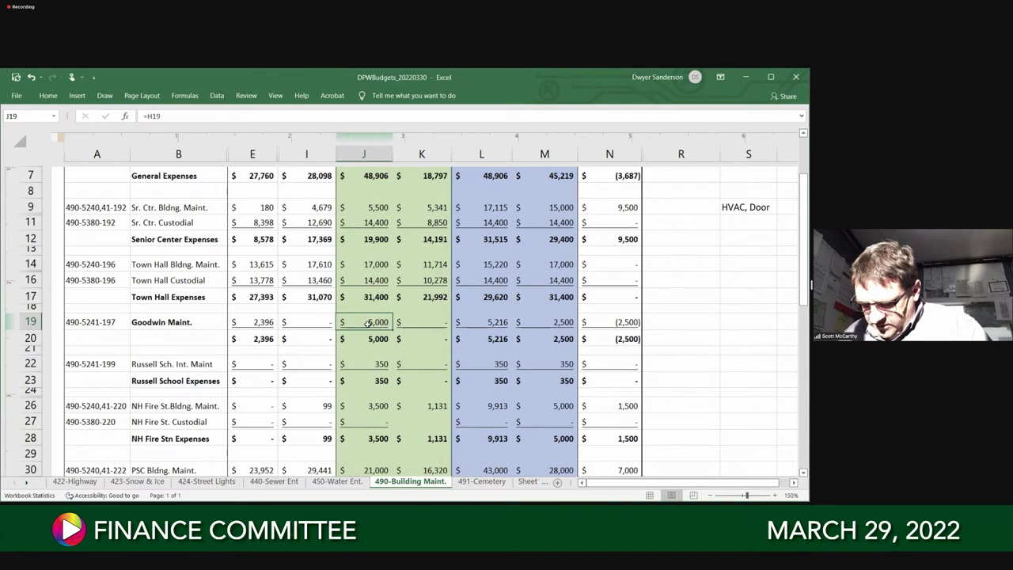
drag(444, 318, 533, 318)
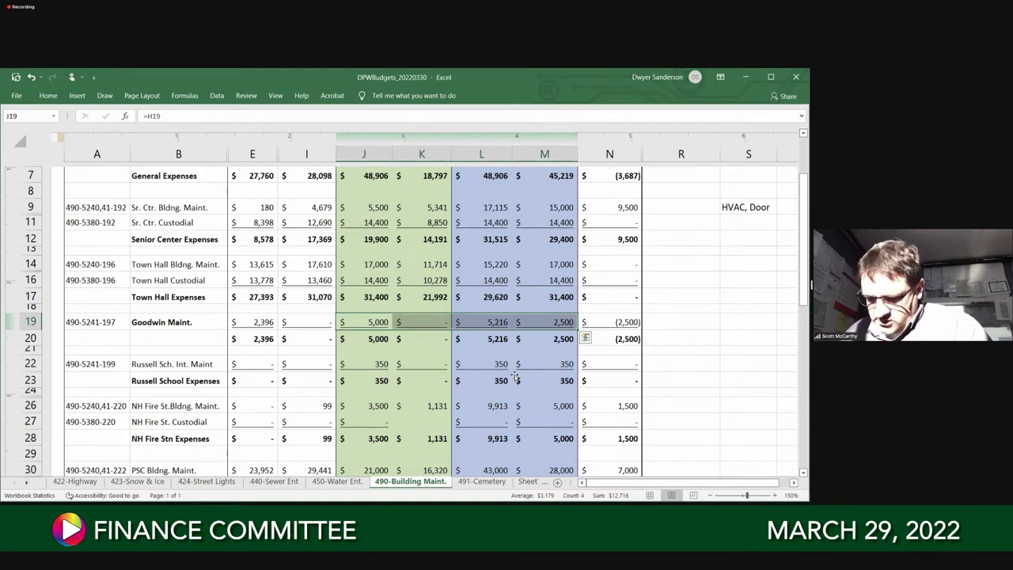
Highlight the Russell Sch. Int. Maint figures in K22:M22, followed by the NH Fire St. Bldng. Maint. figures in J26:M26
scroll(514, 380, down, 1)
scroll(515, 373, down, 1)
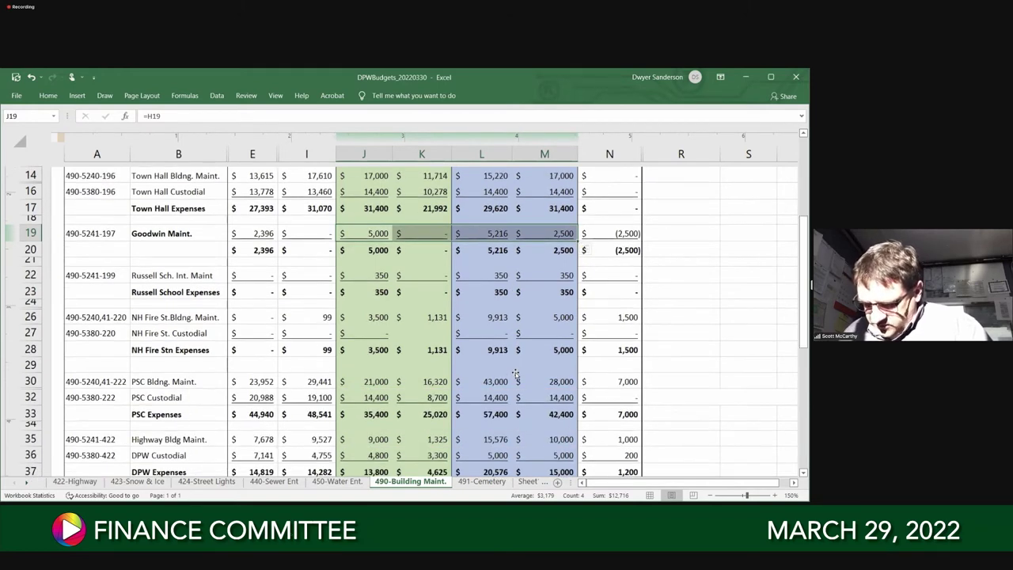
scroll(516, 373, down, 1)
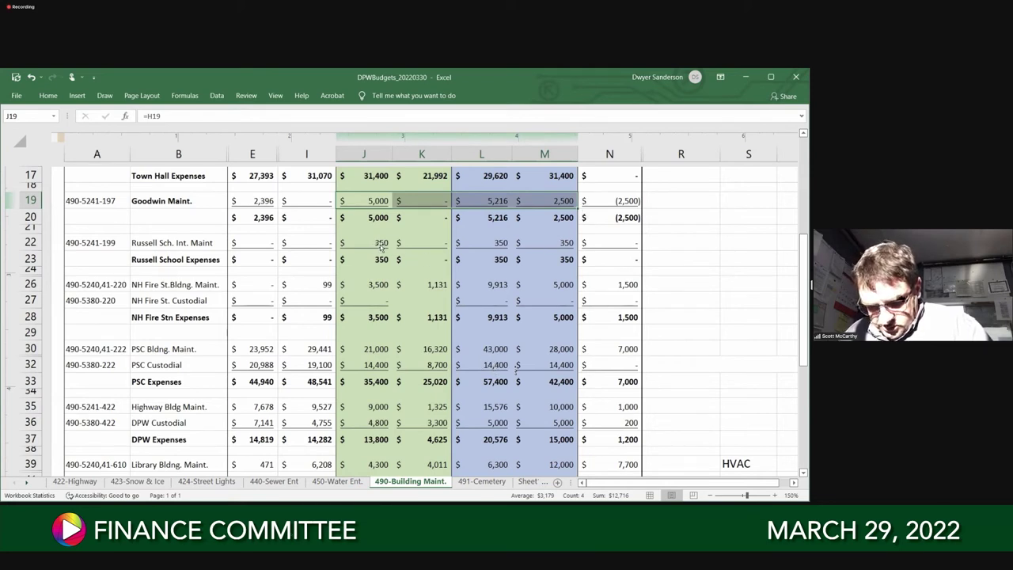
drag(421, 245, 549, 250)
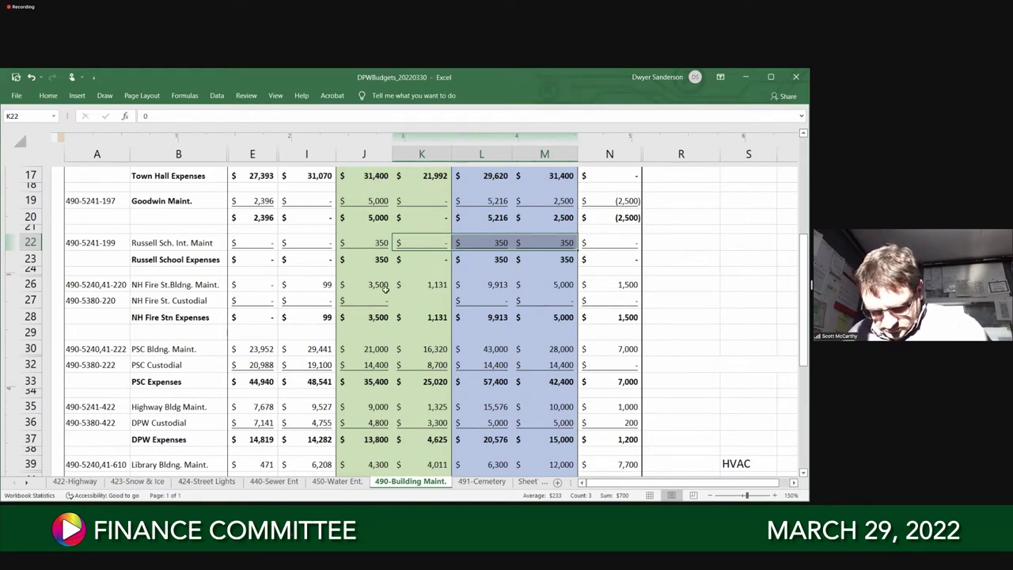
drag(370, 286, 520, 284)
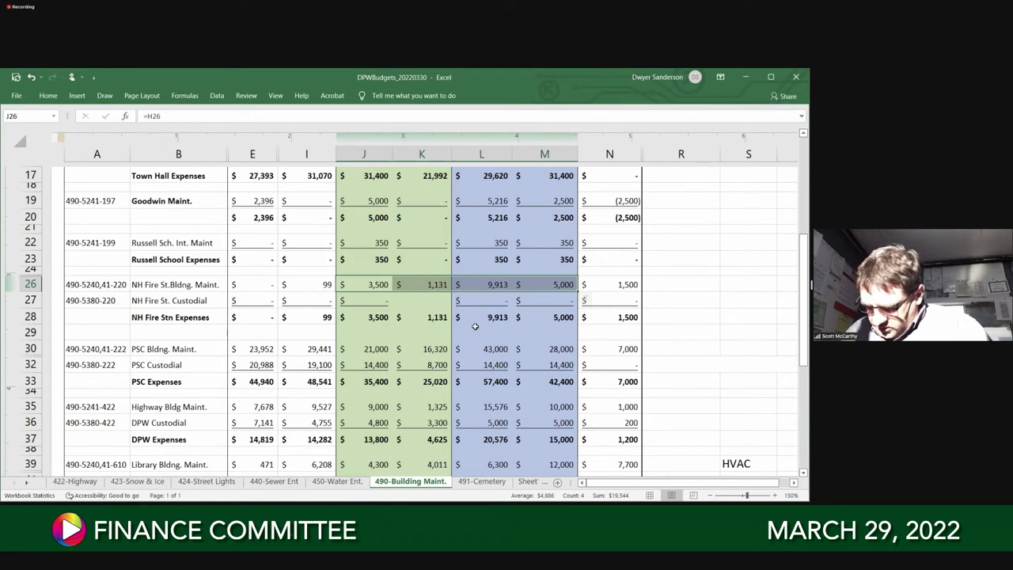
Highlight the PSC Bldng. Maint. figures in J30:M30 and select the recommended PSC Custodial amount in M32
scroll(476, 324, down, 1)
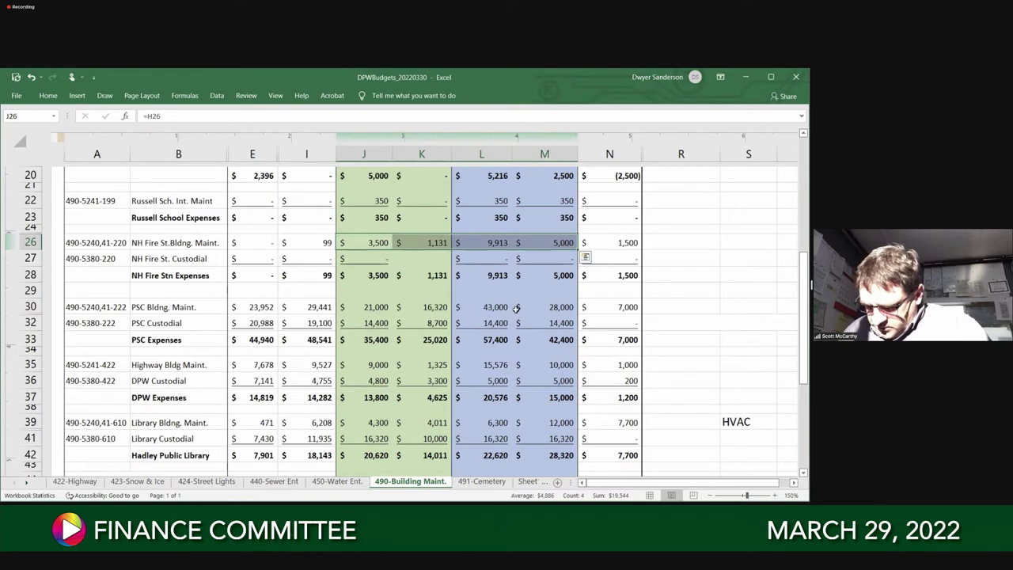
scroll(515, 309, down, 1)
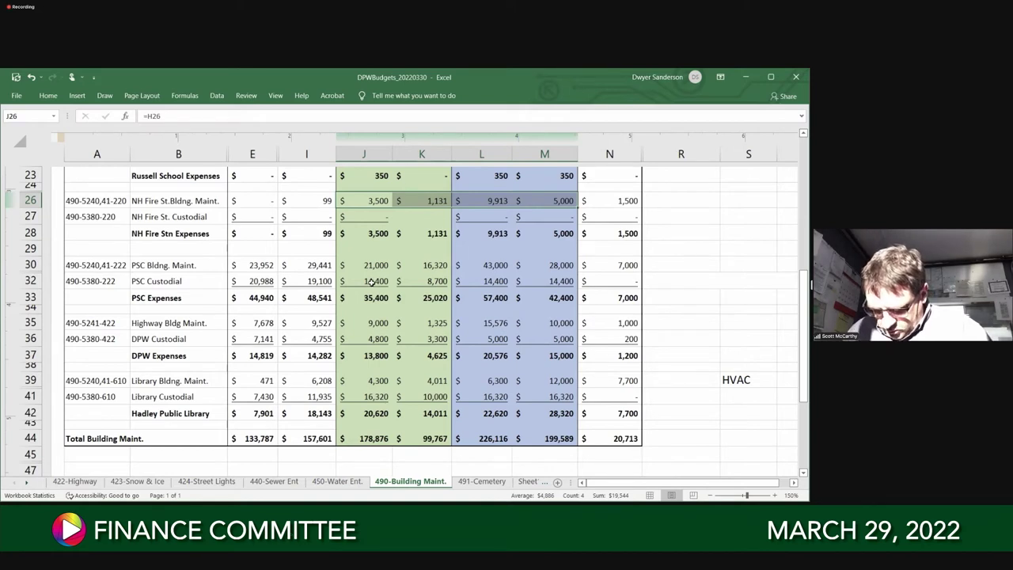
drag(369, 266, 517, 267)
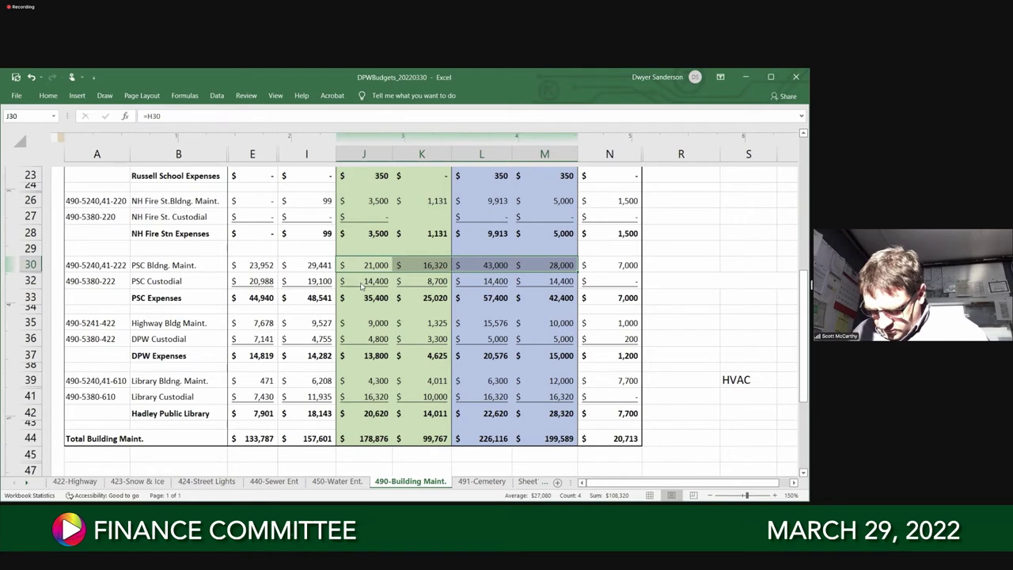
click(549, 281)
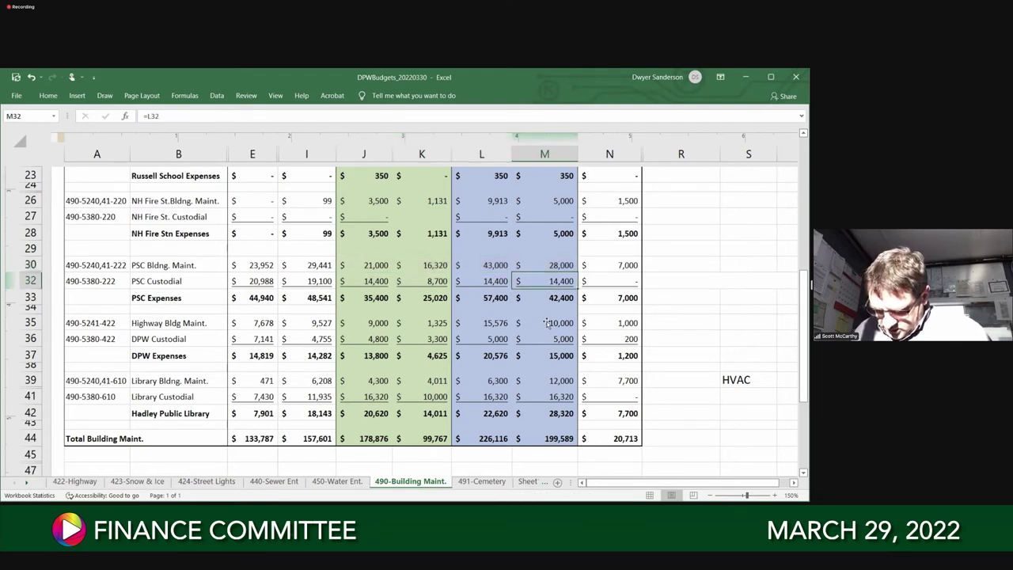
Select in turn the TA-recommended amounts for Highway Bldg Maint. (M35), DPW Custodial (M36), Library Bldng. Maint. (M39) and Library Custodial (M41)
click(550, 324)
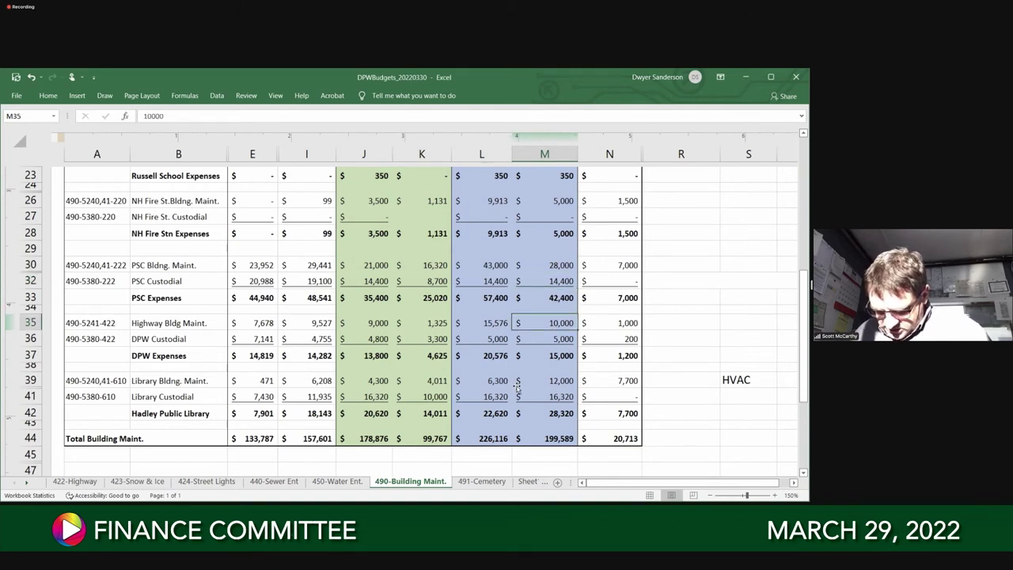
click(546, 341)
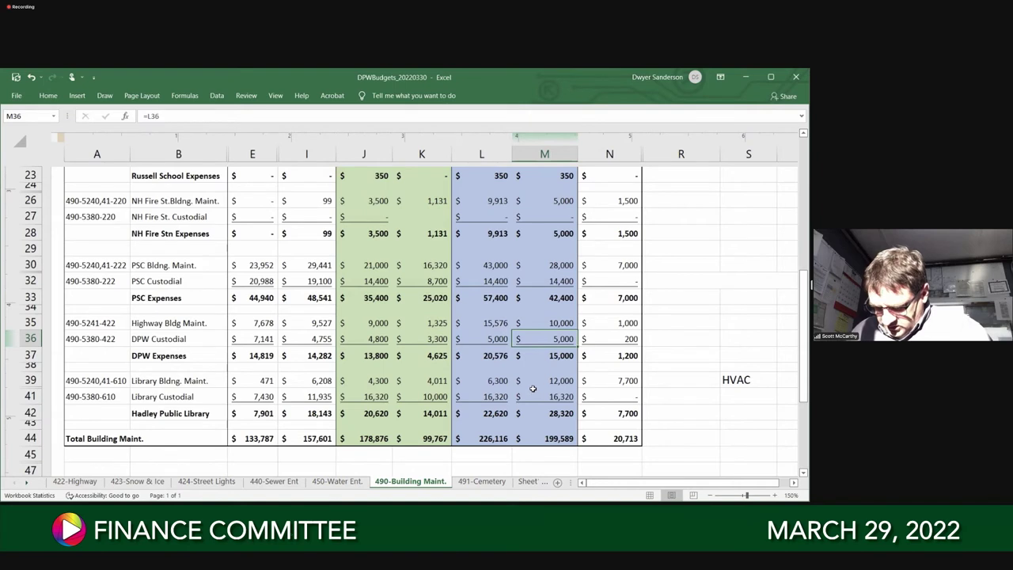
scroll(534, 389, down, 1)
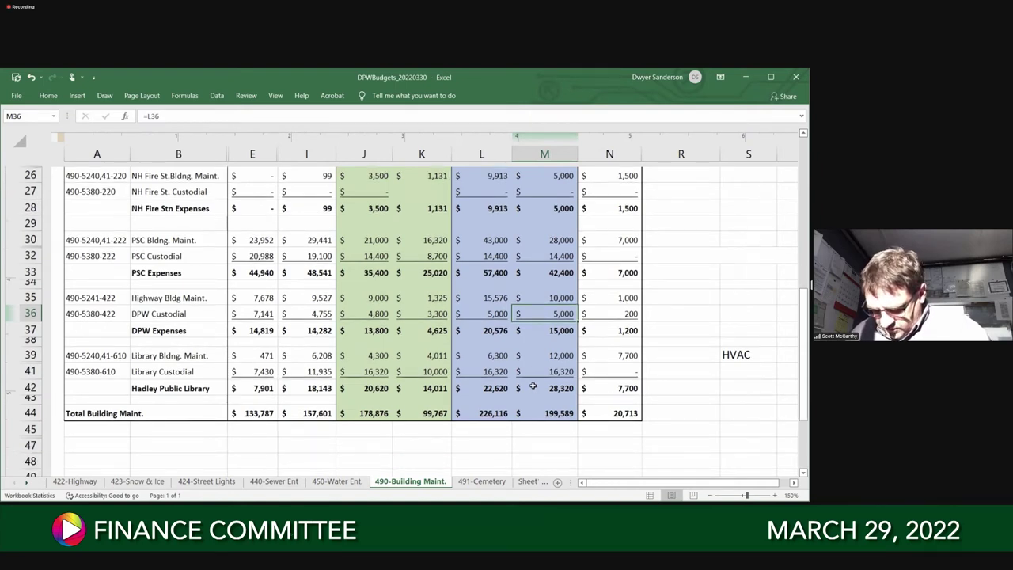
scroll(533, 386, down, 1)
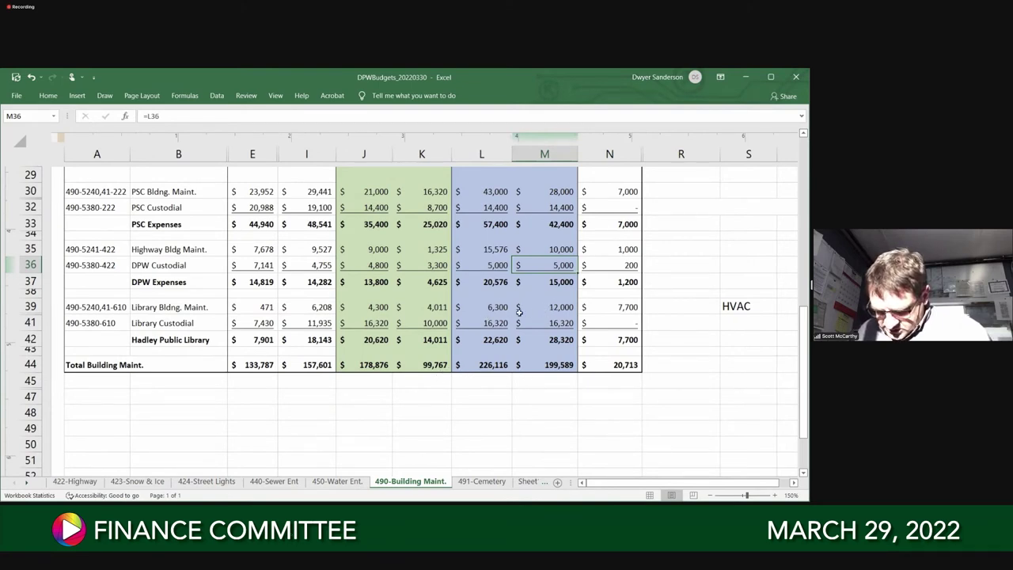
click(543, 309)
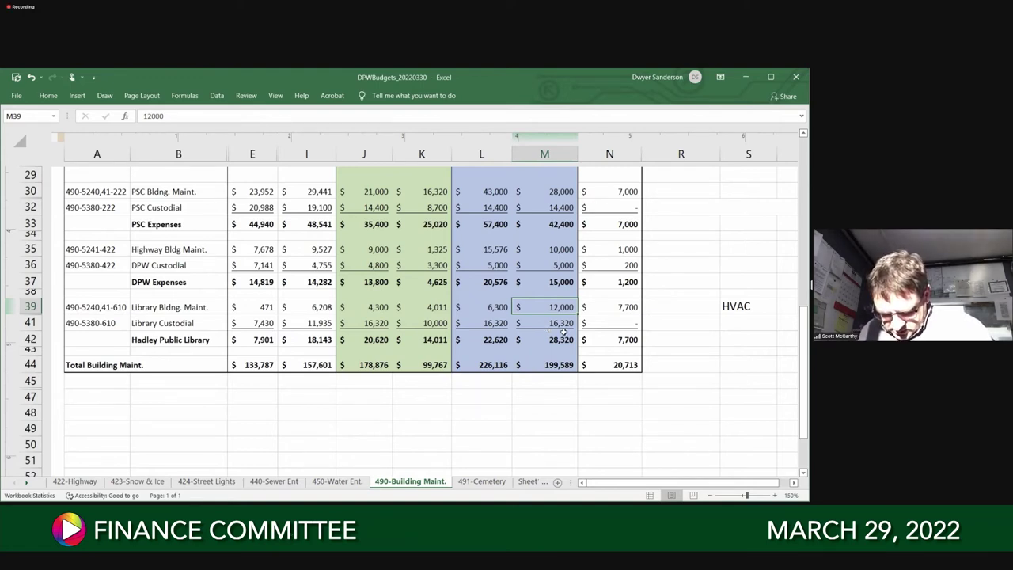
key(Down)
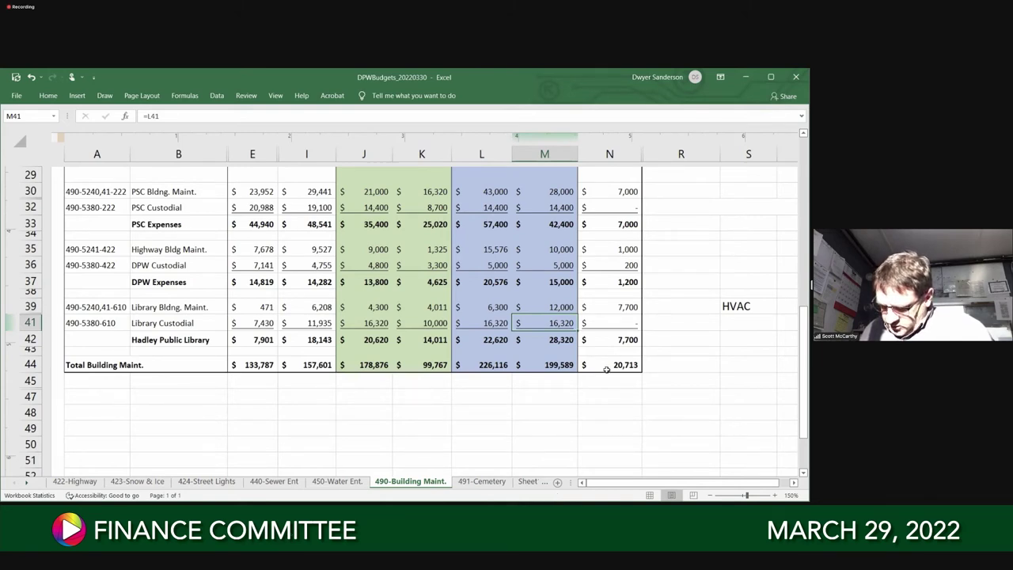
Highlight the Total Building Maint. figures in J44:N44 and leave the recommended total in M44 selected
click(560, 365)
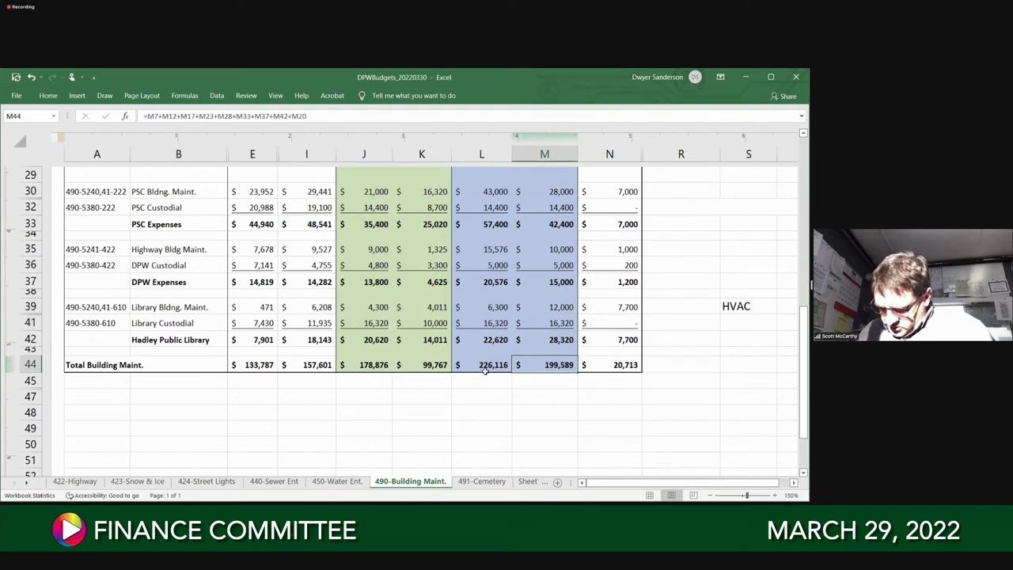
drag(364, 365, 589, 365)
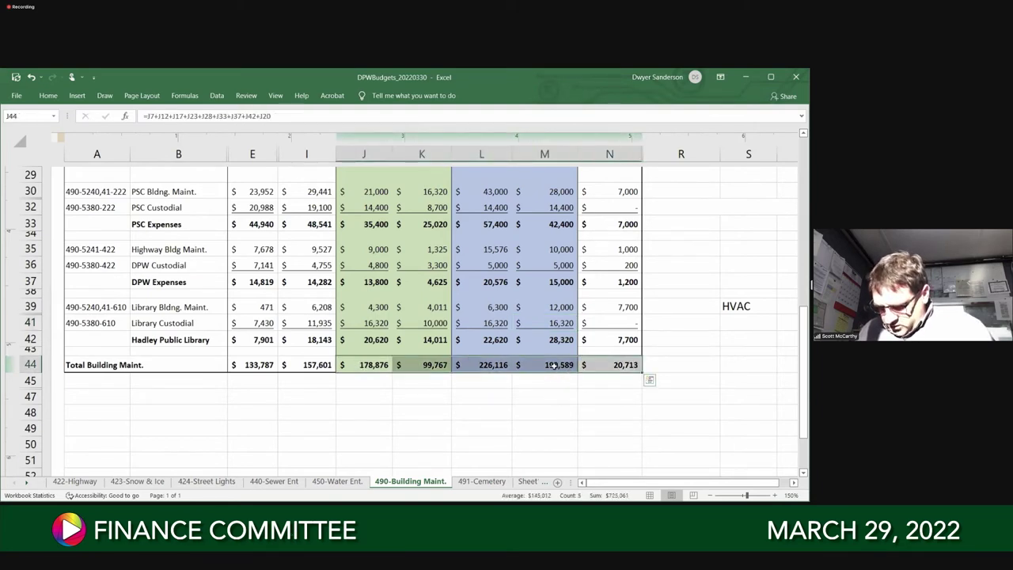
click(554, 366)
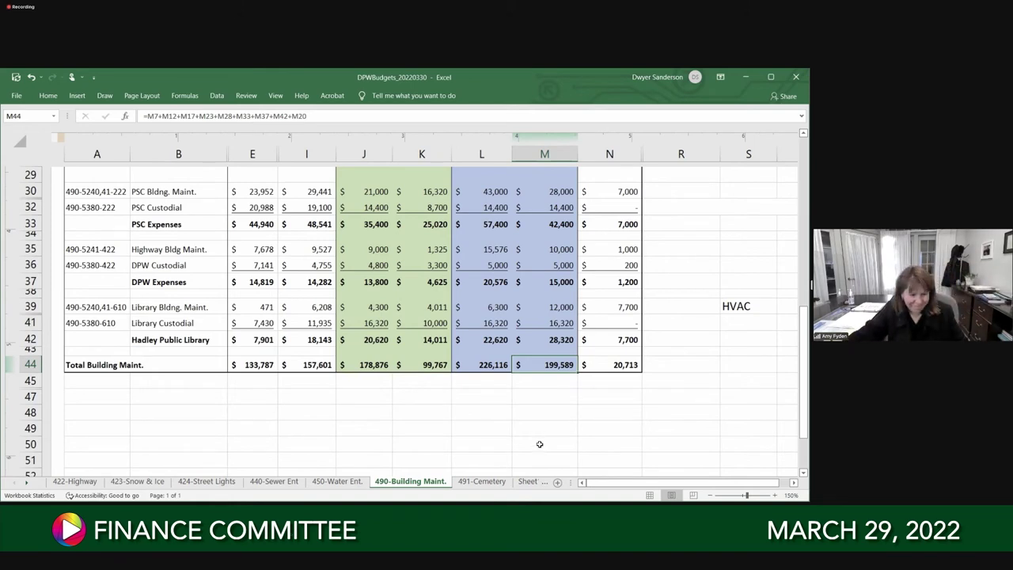
Review the Building Maintenance lines from Custodial Equip Purchase down to the Total Building Maint. row, ending on the Russell School through Library section
scroll(539, 444, up, 1)
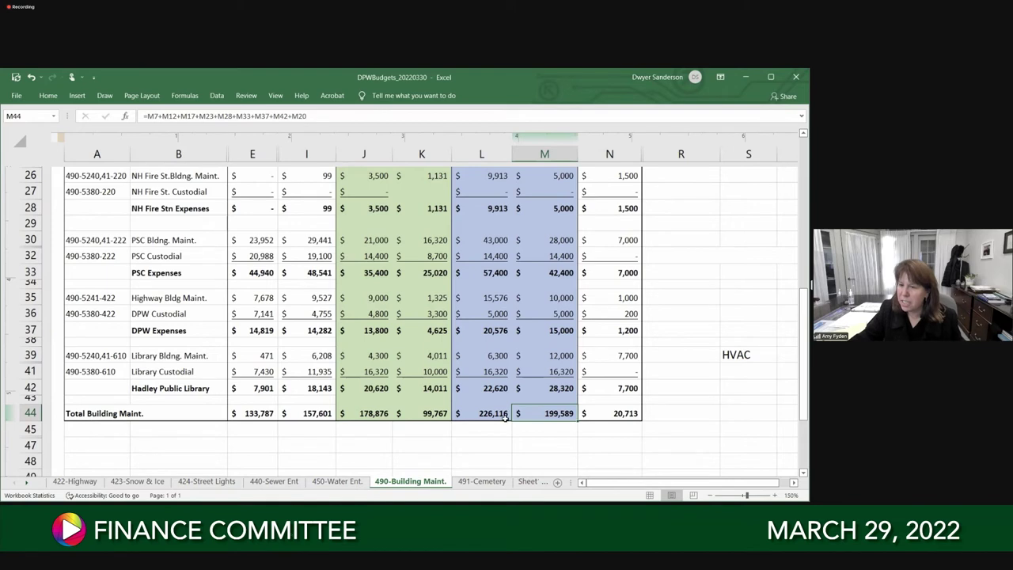
scroll(504, 419, up, 1)
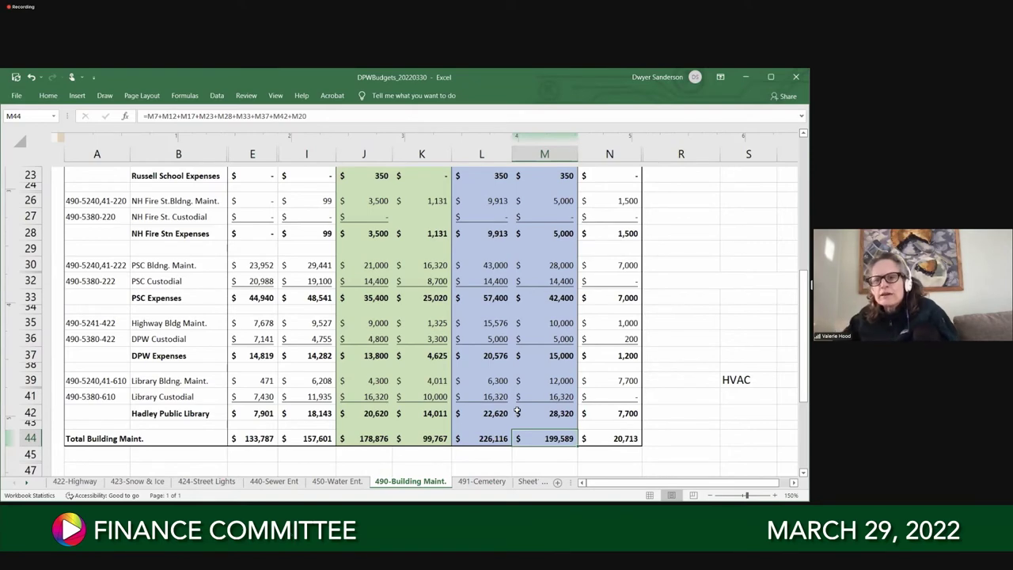
scroll(516, 409, up, 6)
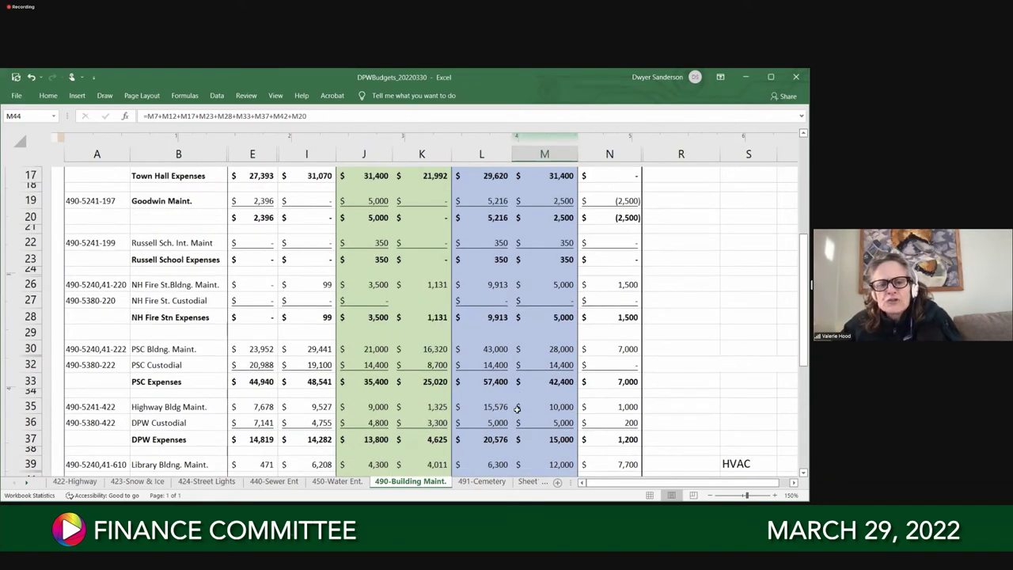
scroll(516, 409, up, 3)
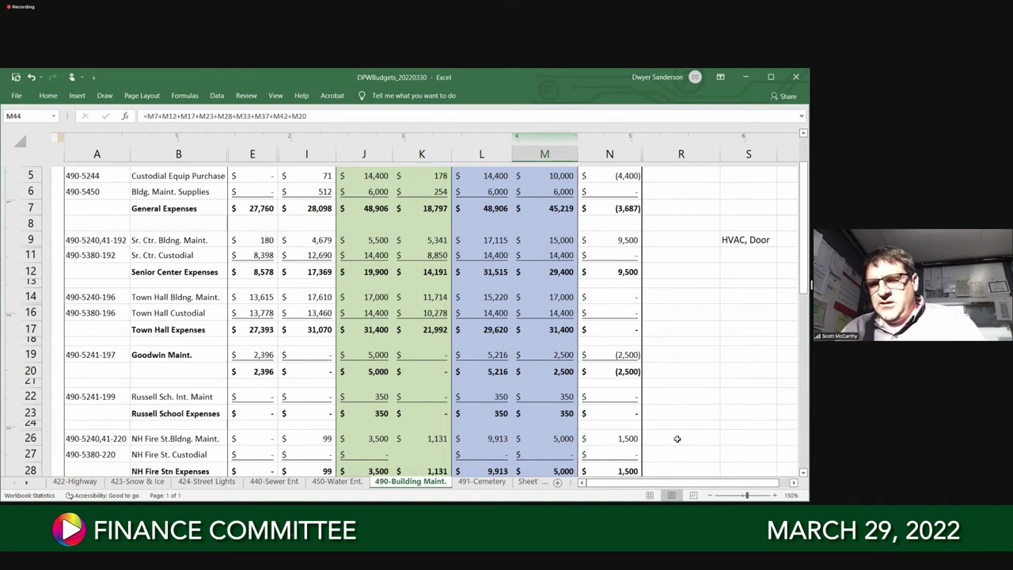
scroll(677, 438, down, 1)
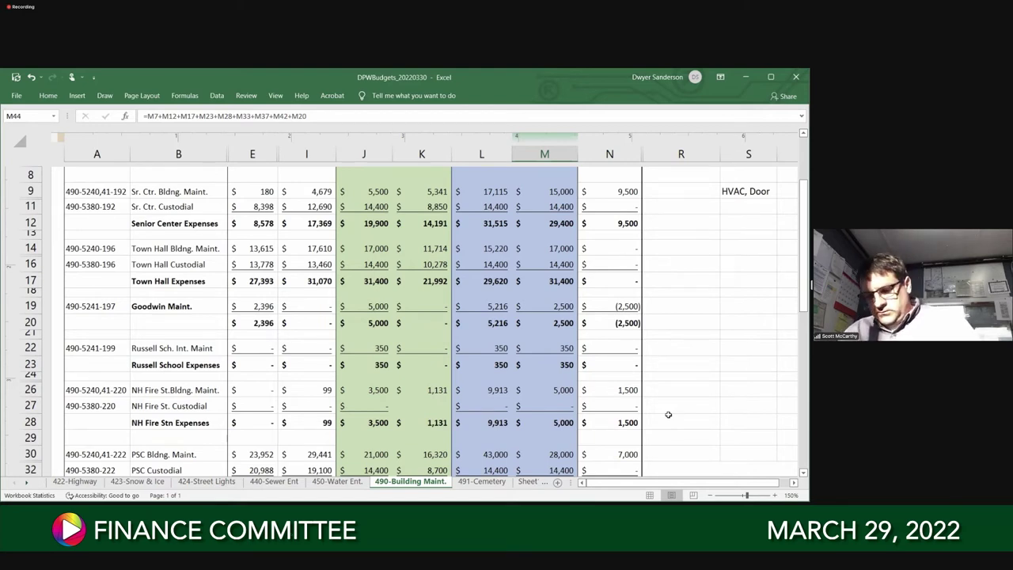
scroll(668, 415, down, 1)
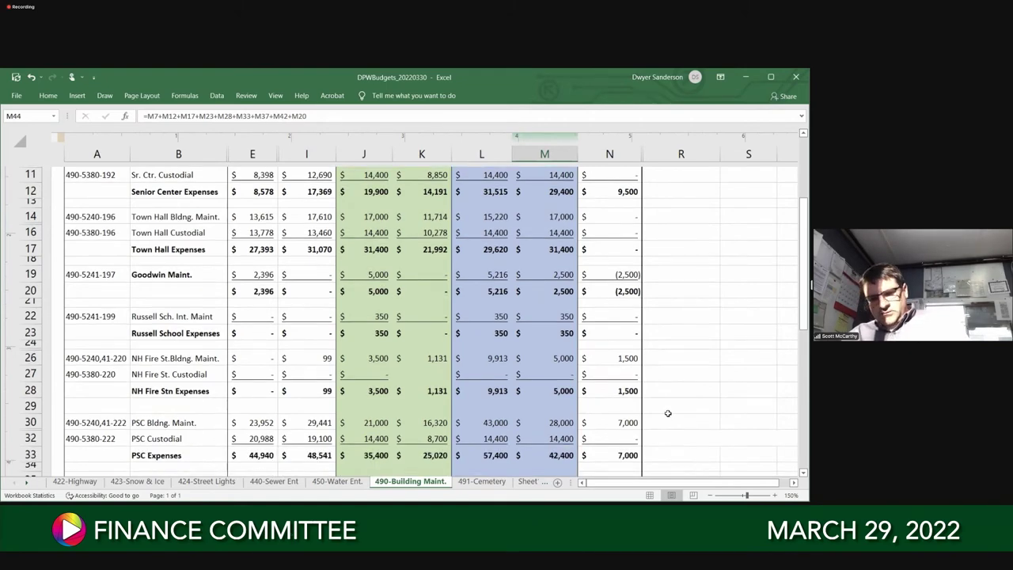
scroll(668, 414, down, 1)
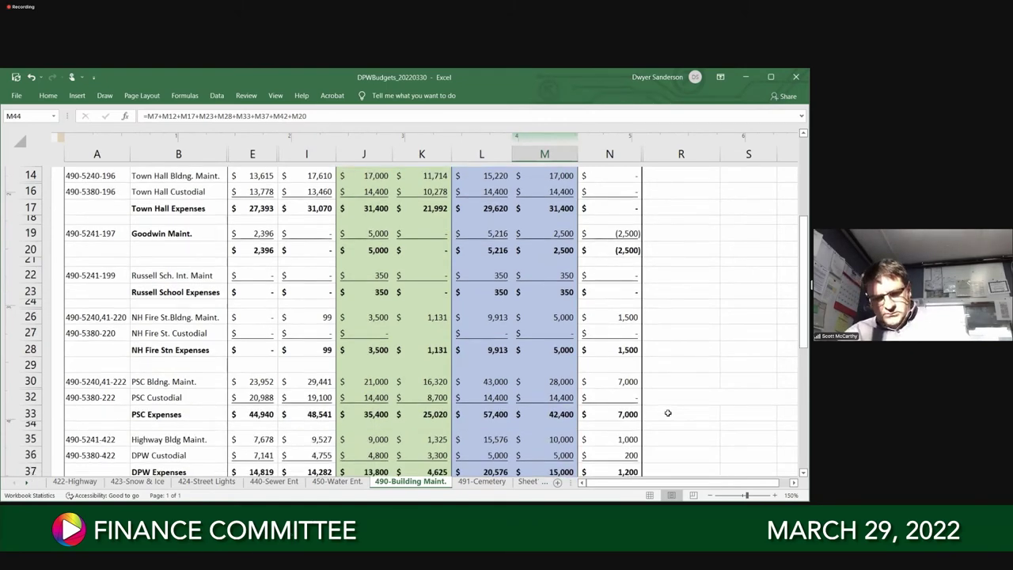
scroll(668, 413, down, 1)
scroll(668, 413, down, 1)
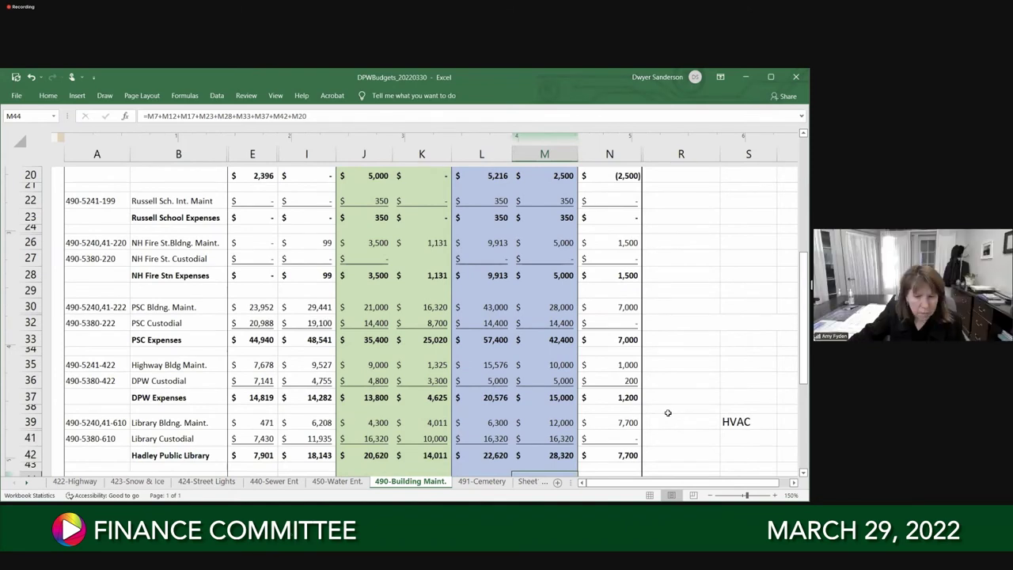
scroll(668, 414, down, 1)
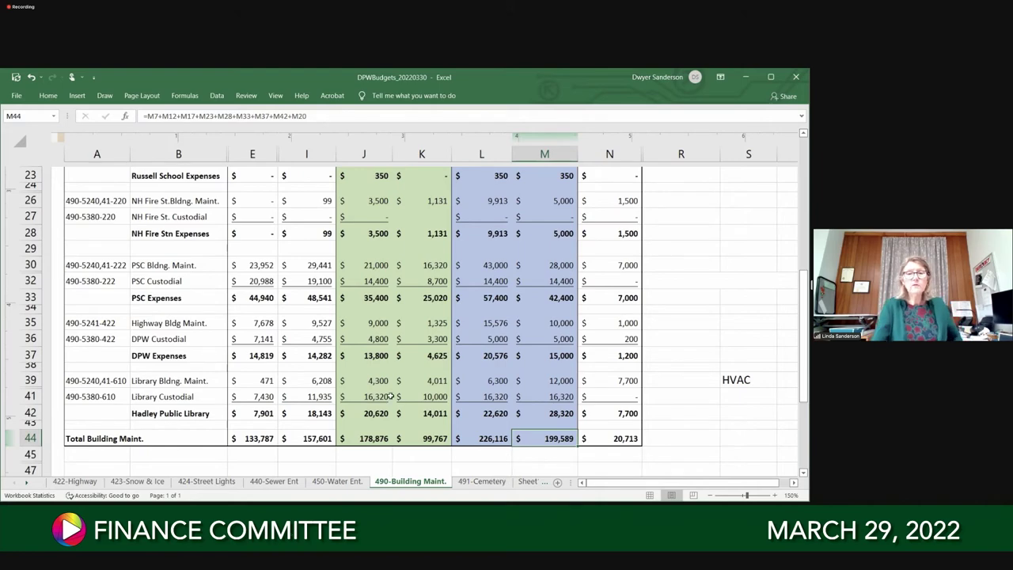
scroll(509, 349, up, 1)
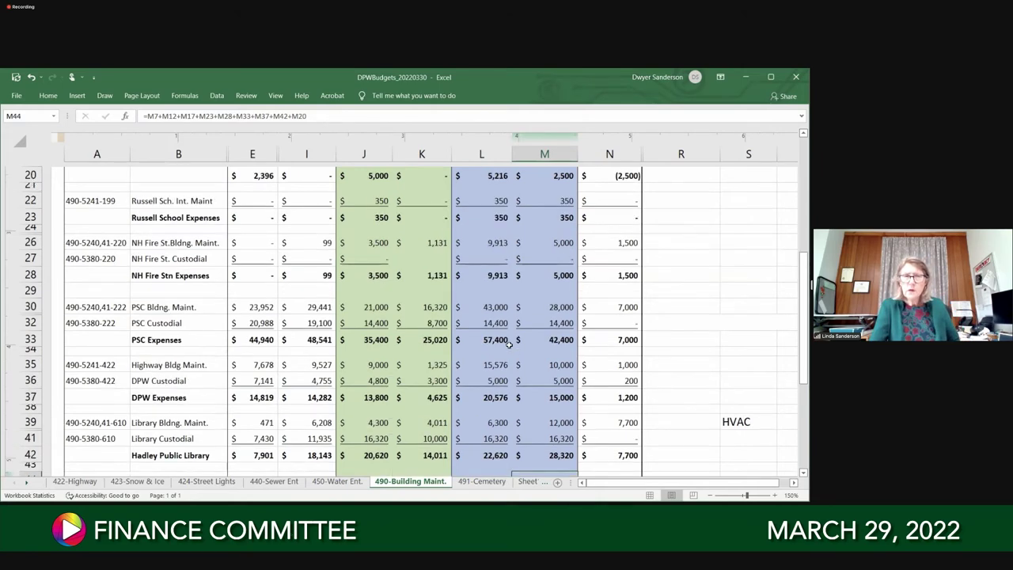
scroll(515, 336, up, 1)
scroll(518, 336, down, 1)
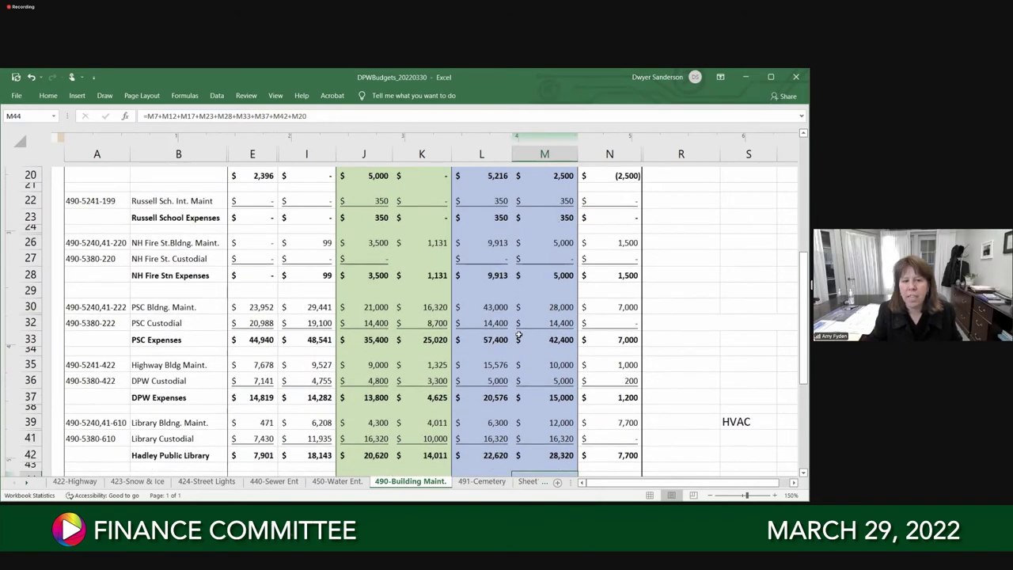
scroll(518, 335, down, 1)
scroll(445, 338, up, 1)
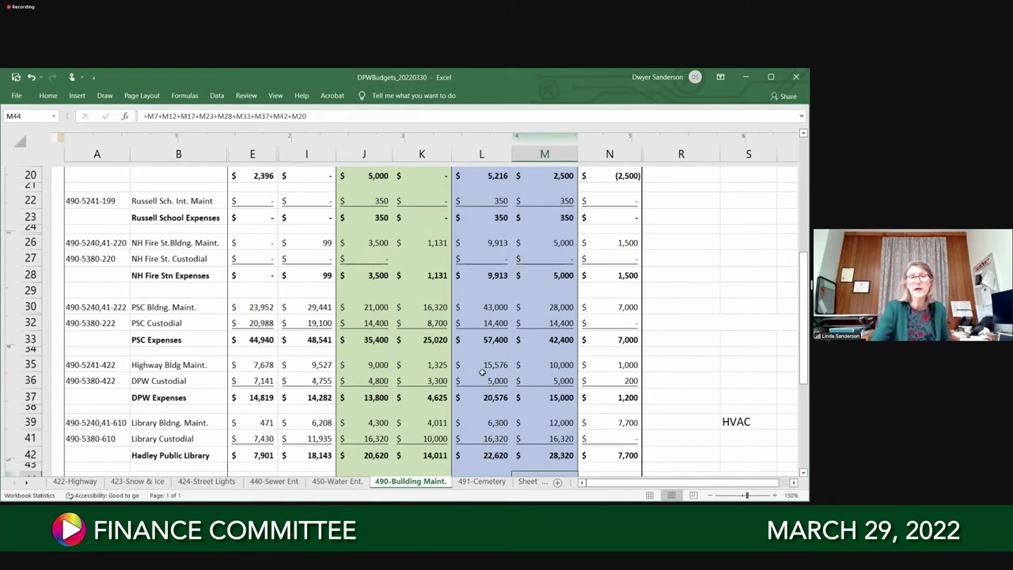
Review the Building Maintenance lines from the Library section back up to the header rows of the sheet
scroll(482, 370, up, 5)
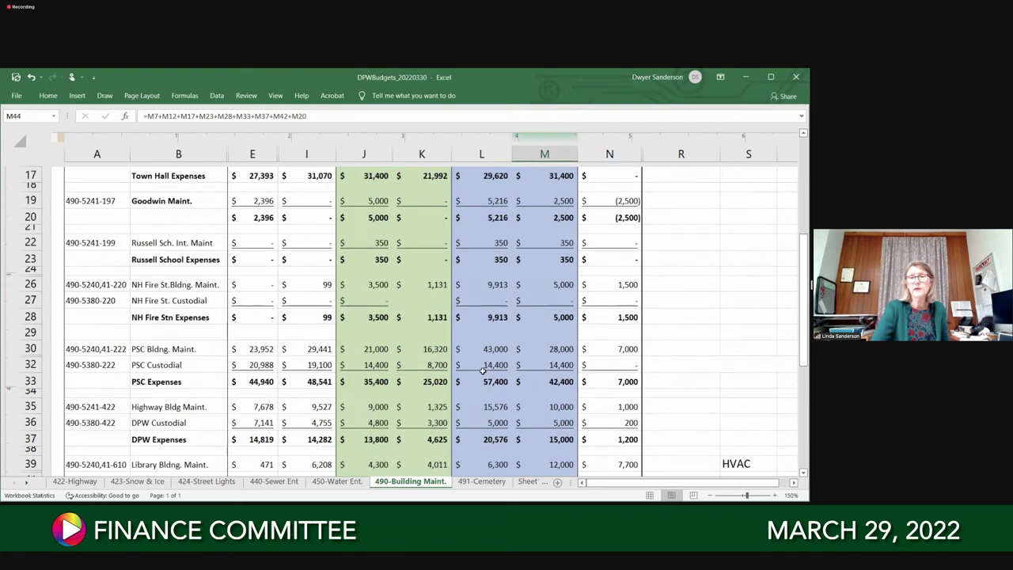
scroll(482, 370, up, 2)
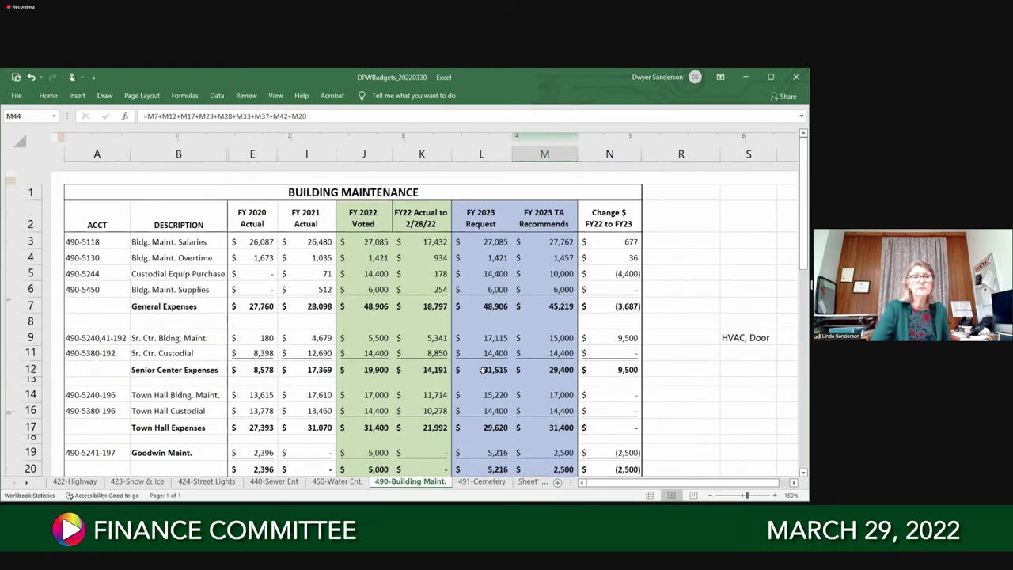
scroll(486, 368, down, 1)
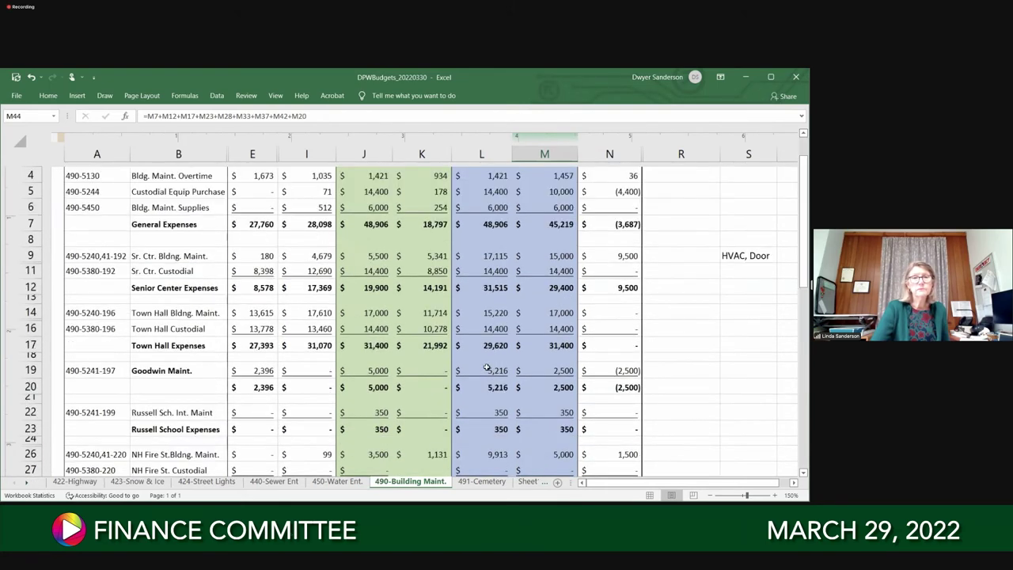
scroll(487, 368, up, 1)
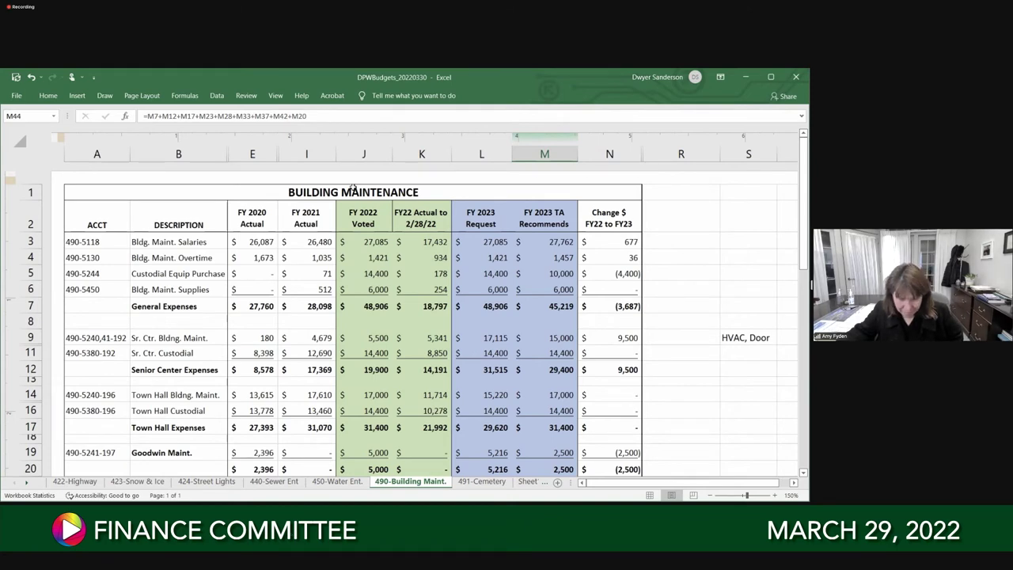
Open the 491-Cemetery sheet, enlarge it and narrow its left page margin so the Change $ column fits on the page
click(482, 481)
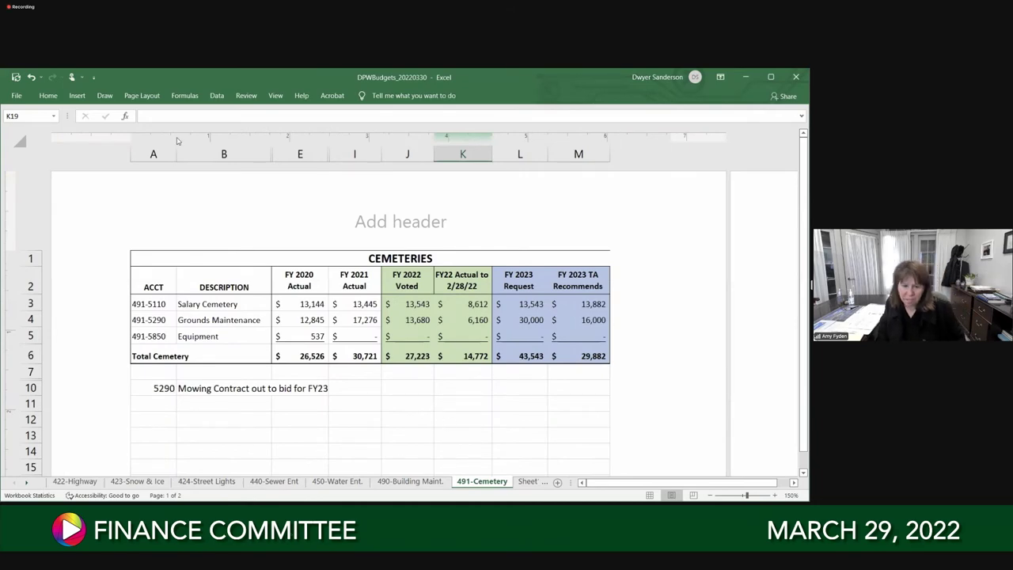
ctrl+scroll(267, 233, up, 3)
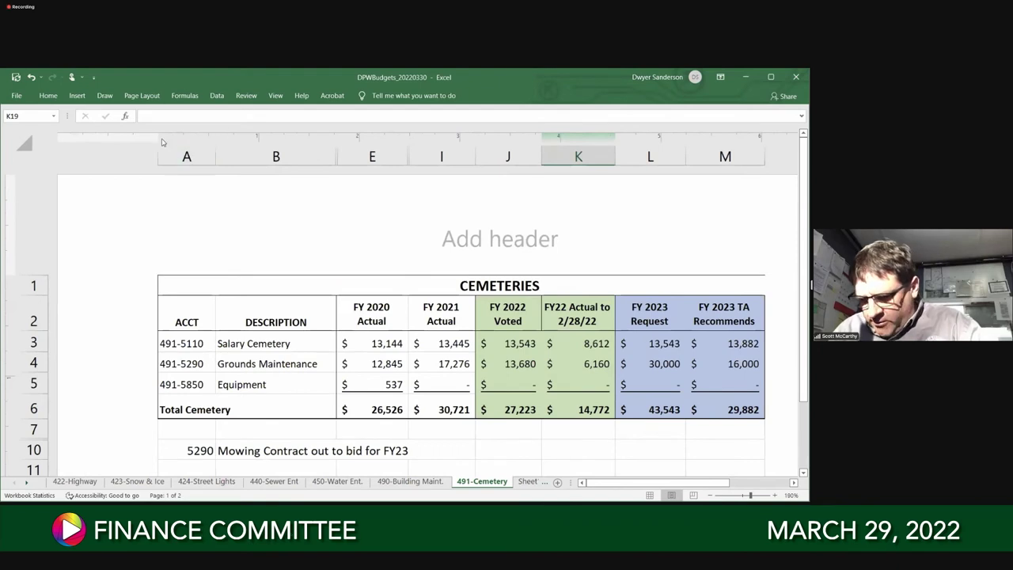
drag(72, 128, 69, 129)
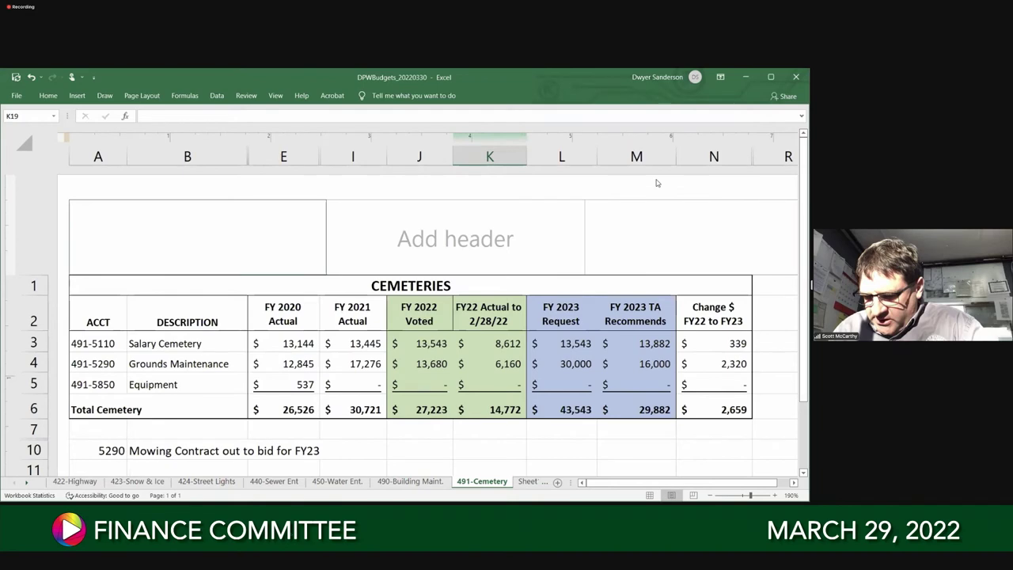
scroll(634, 97, down, 2)
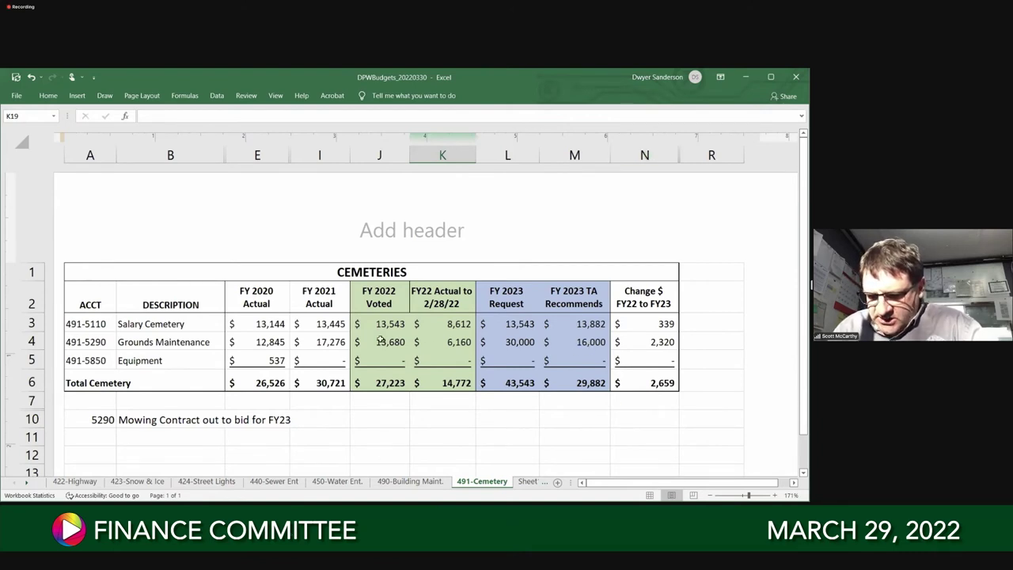
Select the recommended Grounds Maintenance amount in M4, highlight the mowing contract note in A10:E10, and select the Equipment amount in M5
click(602, 342)
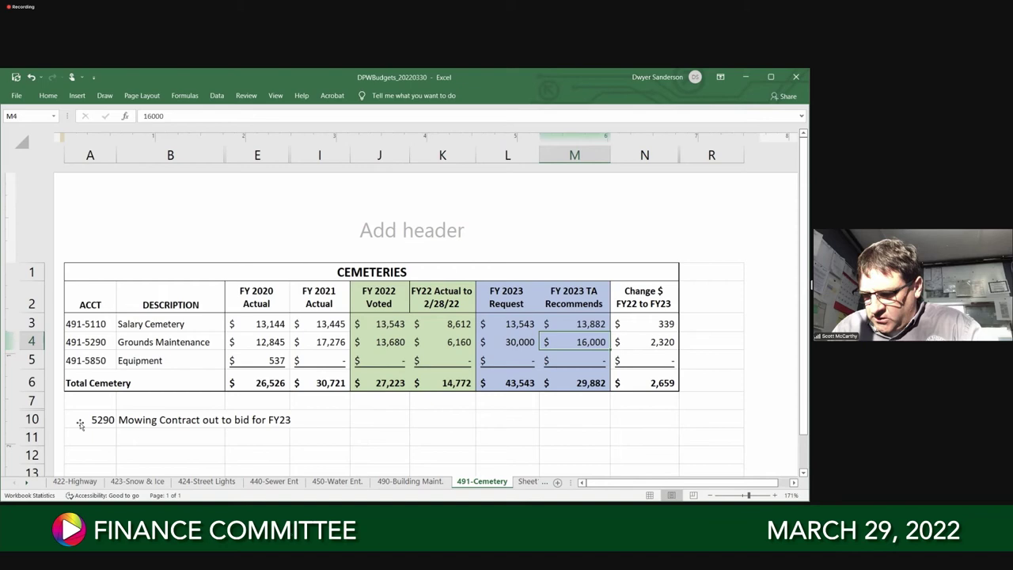
drag(90, 420, 290, 441)
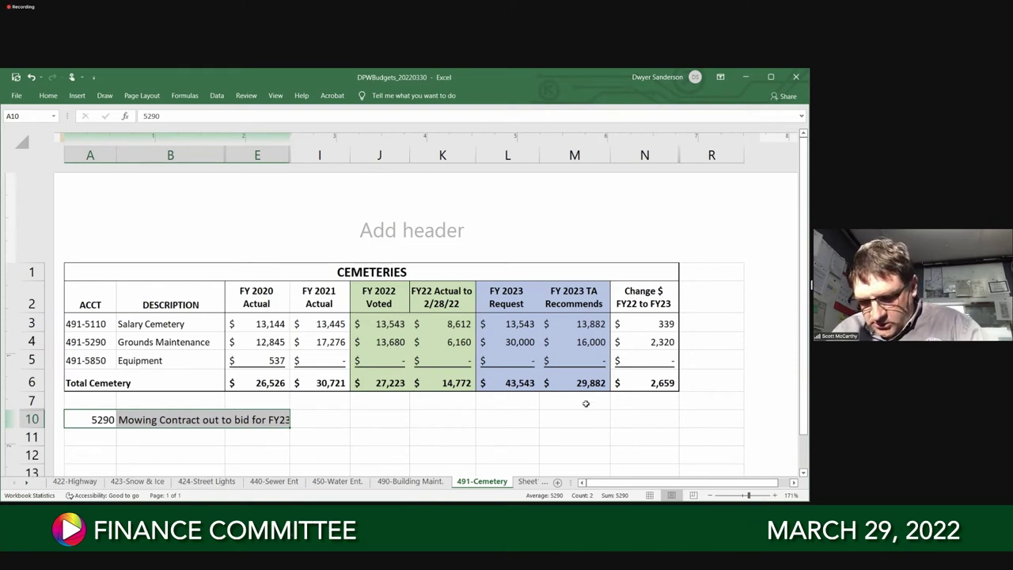
click(583, 359)
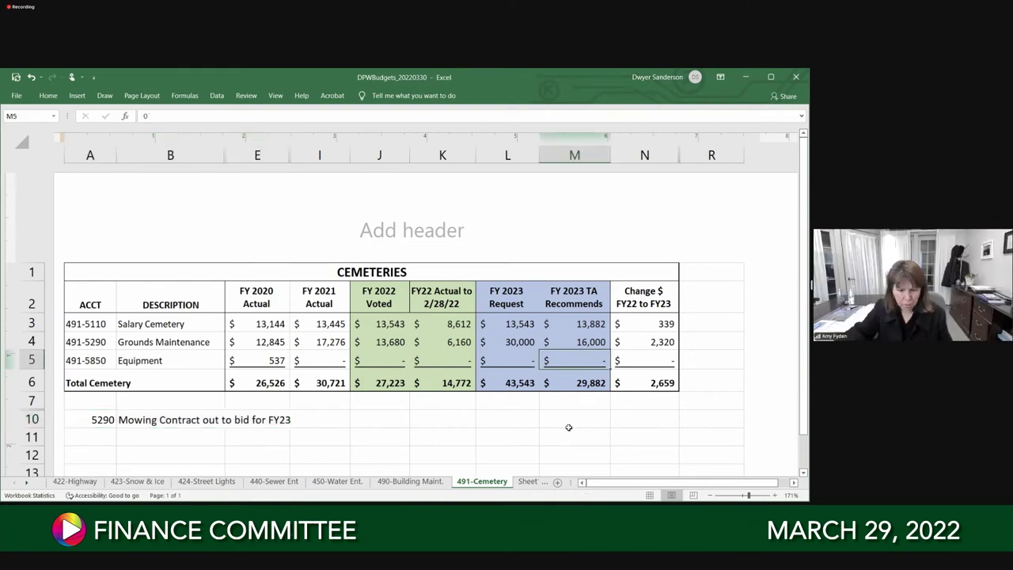
click(568, 423)
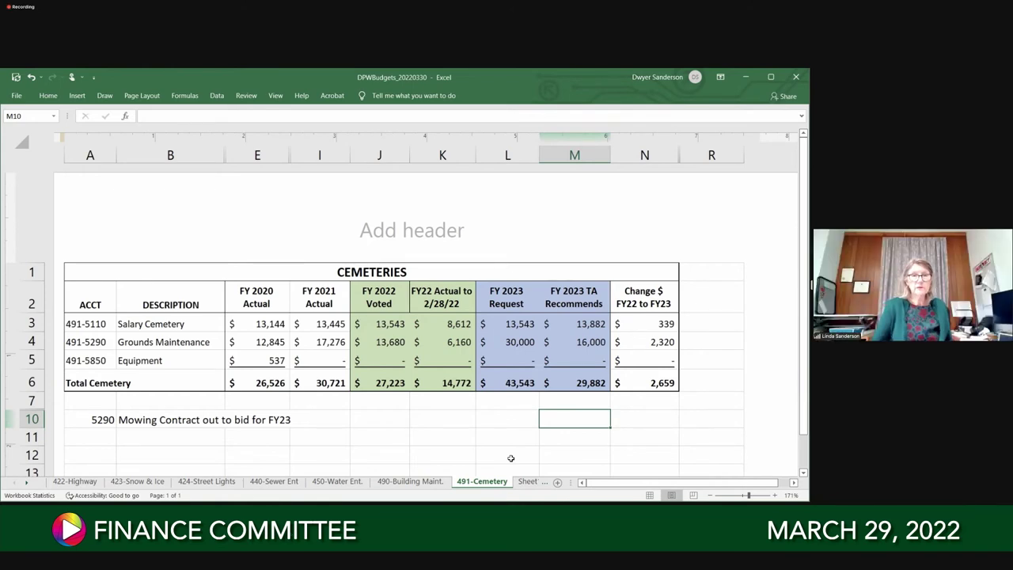
Open the 440-Sewer Ent sheet, reduce its top and left page margins, and zoom the sheet to 166%
click(276, 482)
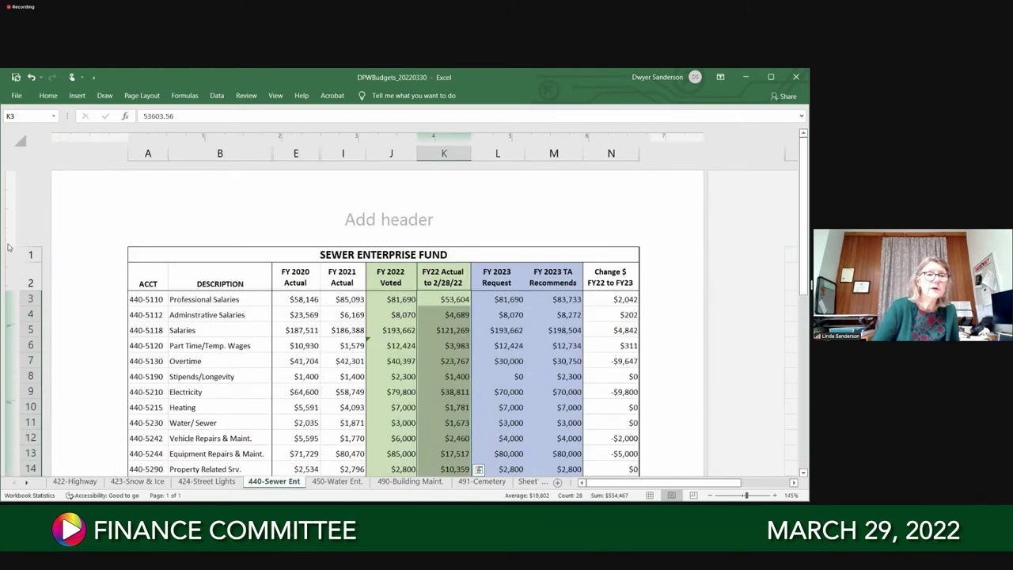
drag(11, 246, 12, 175)
drag(127, 138, 59, 138)
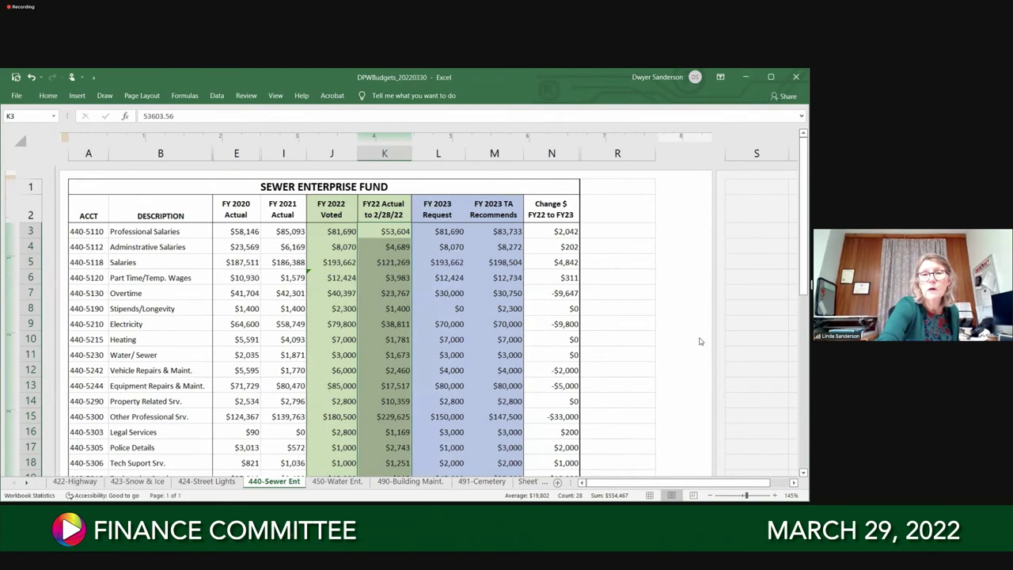
scroll(700, 341, up, 2)
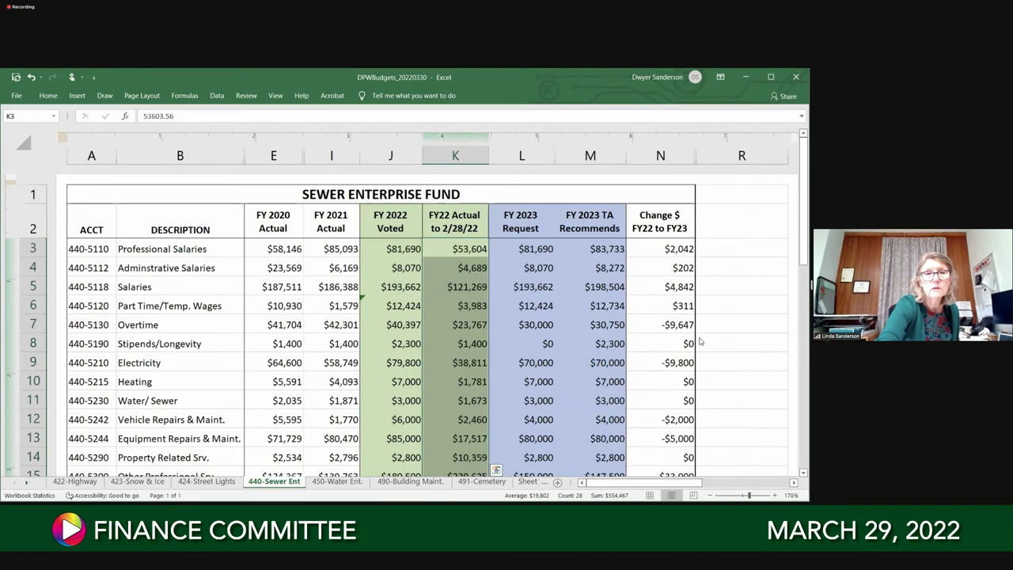
scroll(700, 342, down, 1)
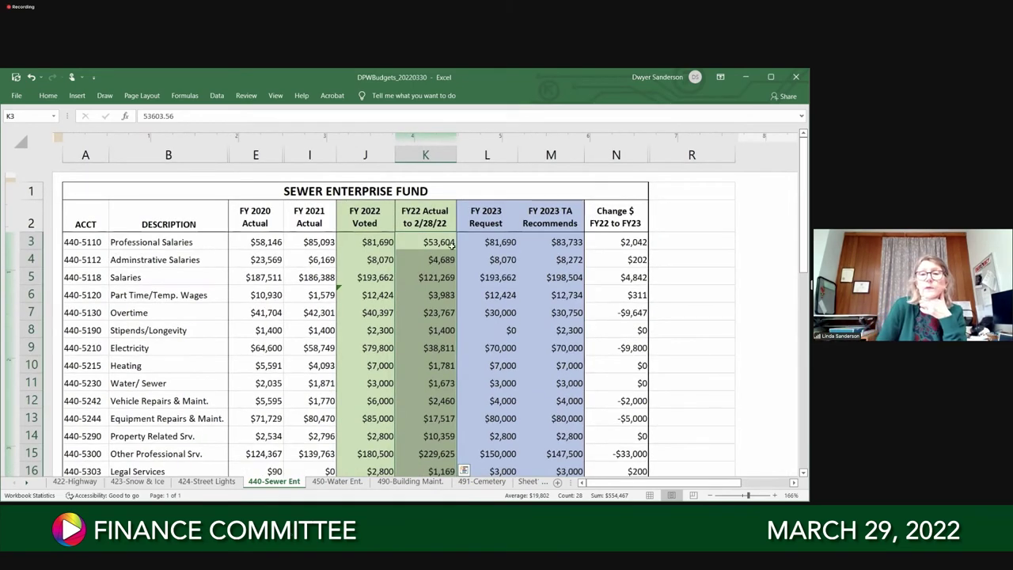
Select in turn the TA-recommended sewer amounts from Professional Salaries (M3) down to Electricity (M9)
click(561, 242)
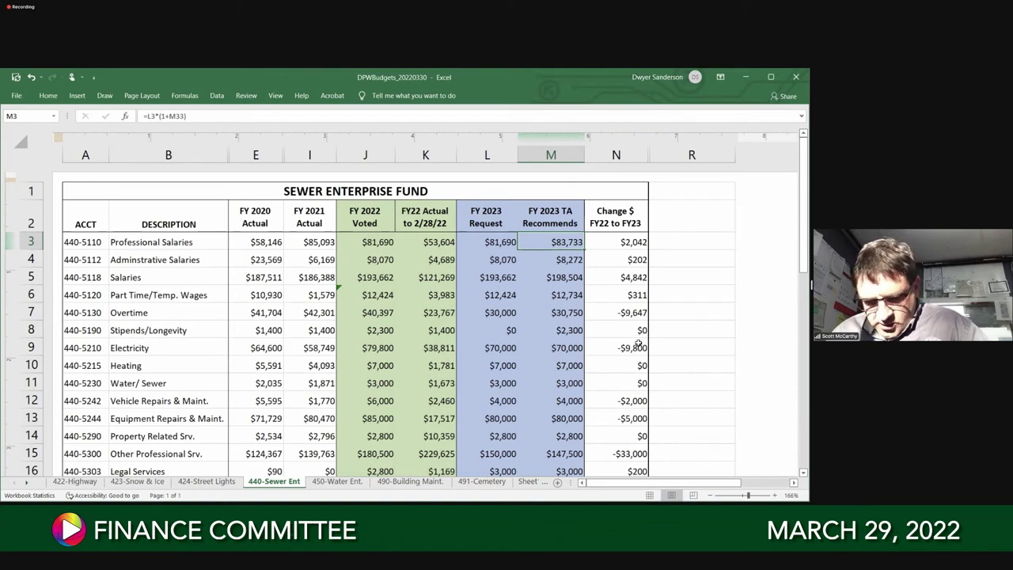
key(Down)
key(Down)
key(Down)
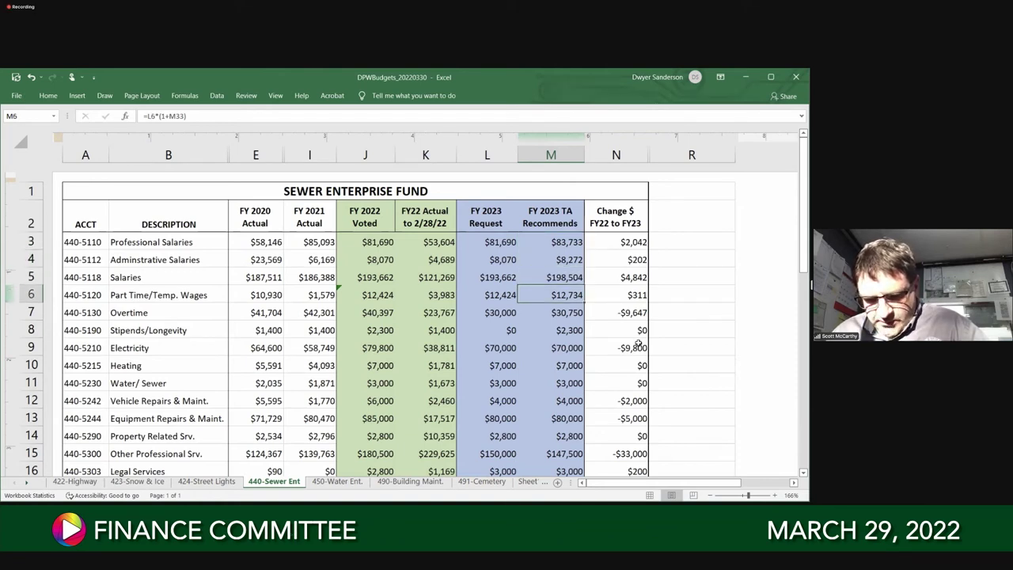
key(Down)
key(Down)
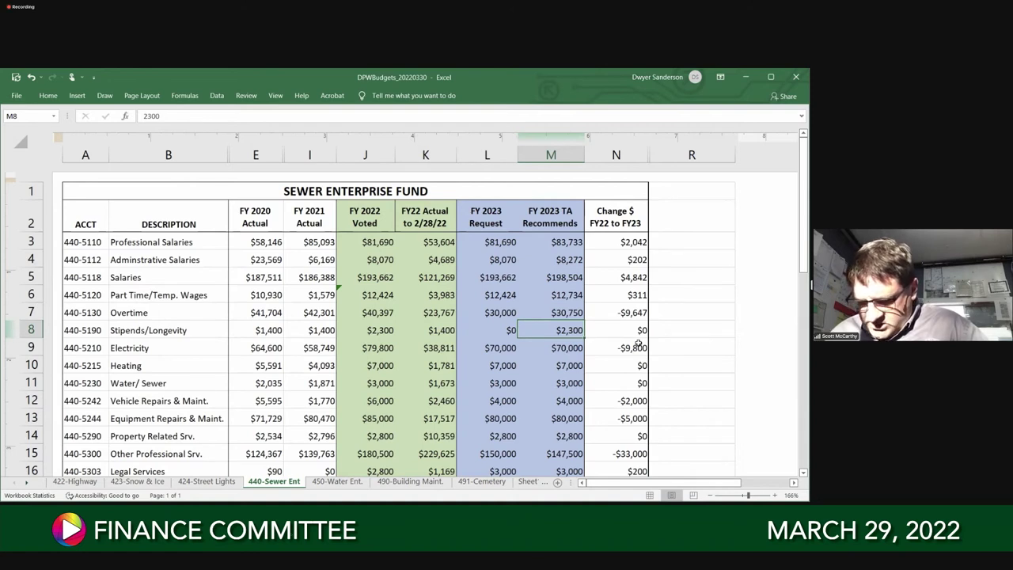
key(Right)
key(Left)
key(Down)
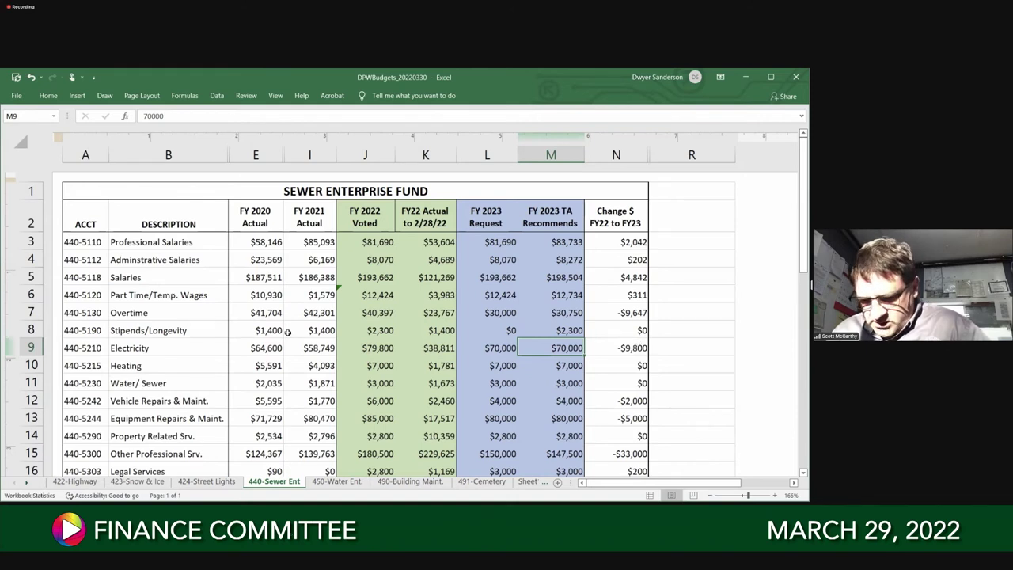
Highlight the Electricity figures in J9:M9, and select in turn the recommended Heating, Water/ Sewer and Vehicle Repairs amounts in M10 to M12
drag(365, 347, 541, 350)
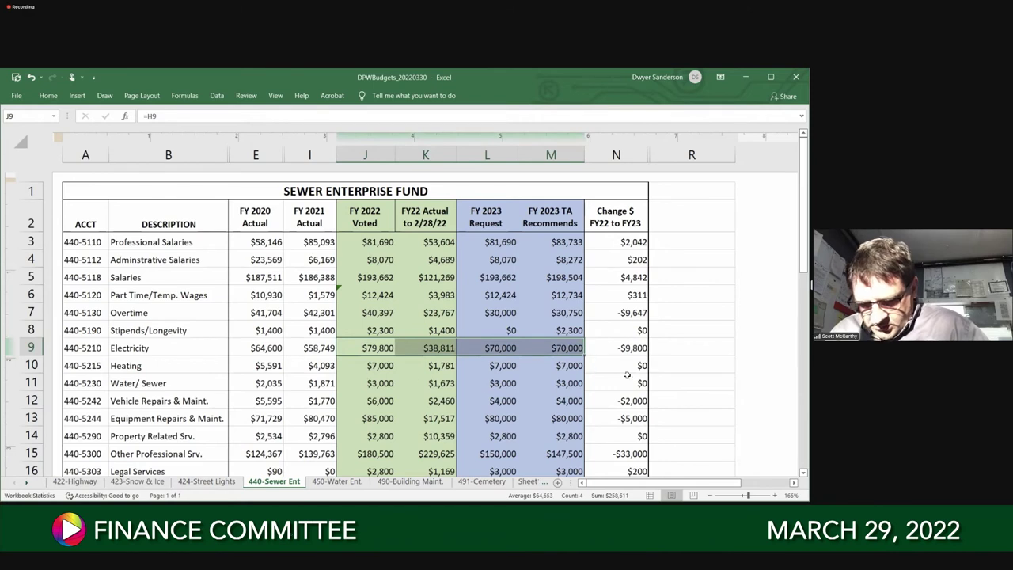
click(578, 365)
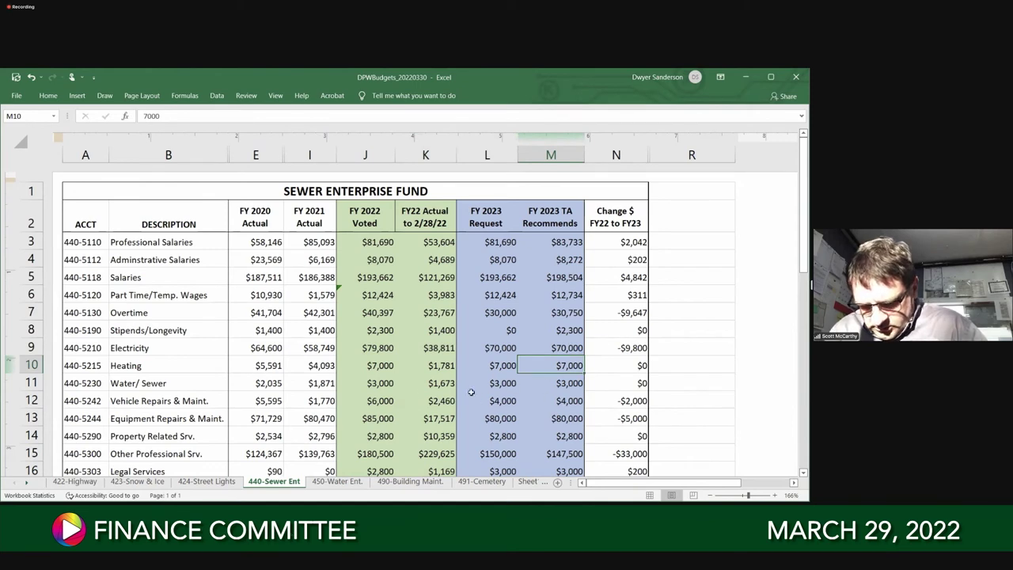
click(560, 385)
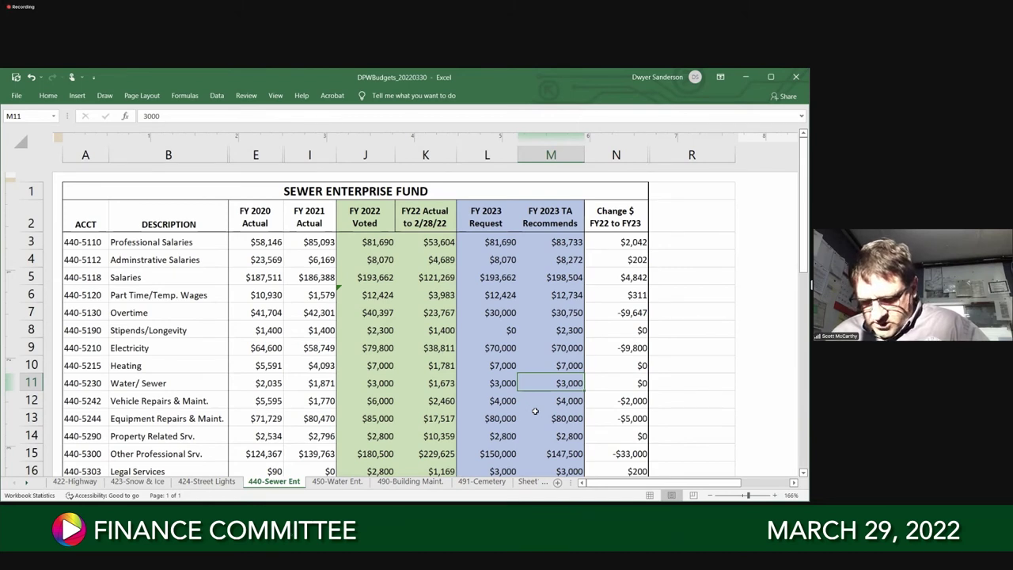
key(Down)
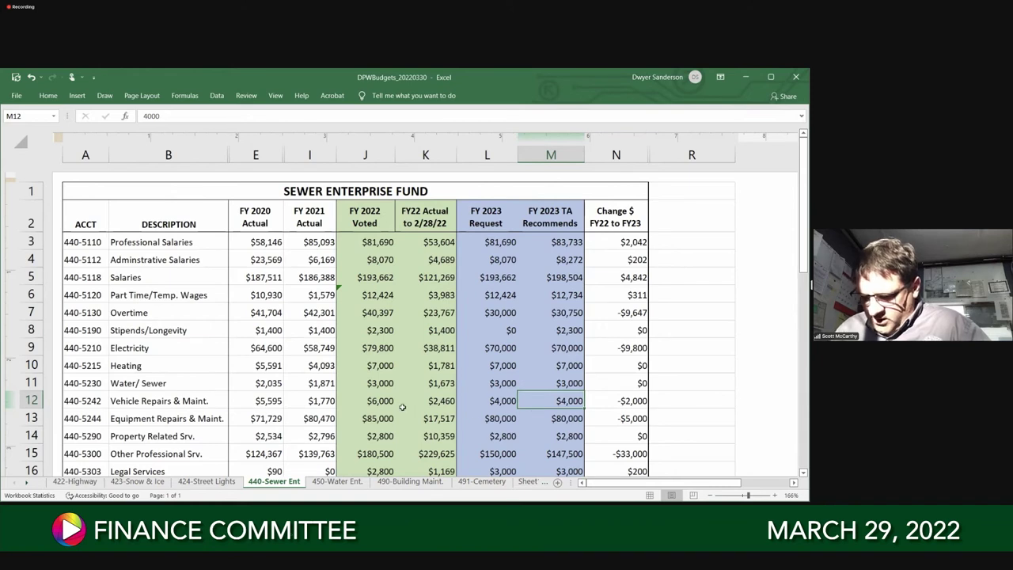
Highlight in turn the Vehicle Repairs (J12:M12), Equipment Repairs (J13:M13) and Property Related Srv. (E14:M14) figures
drag(375, 406, 546, 407)
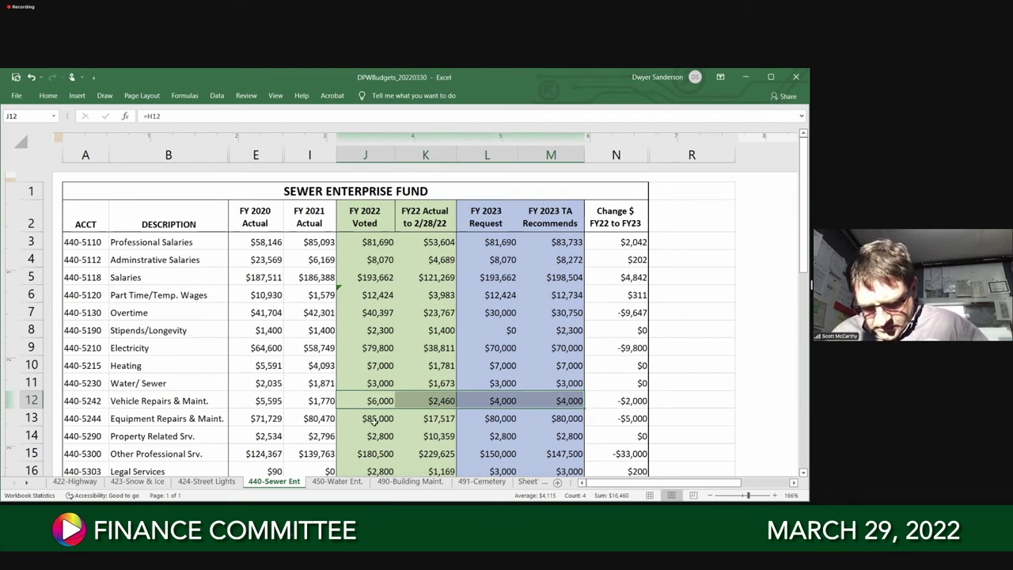
drag(377, 422, 582, 428)
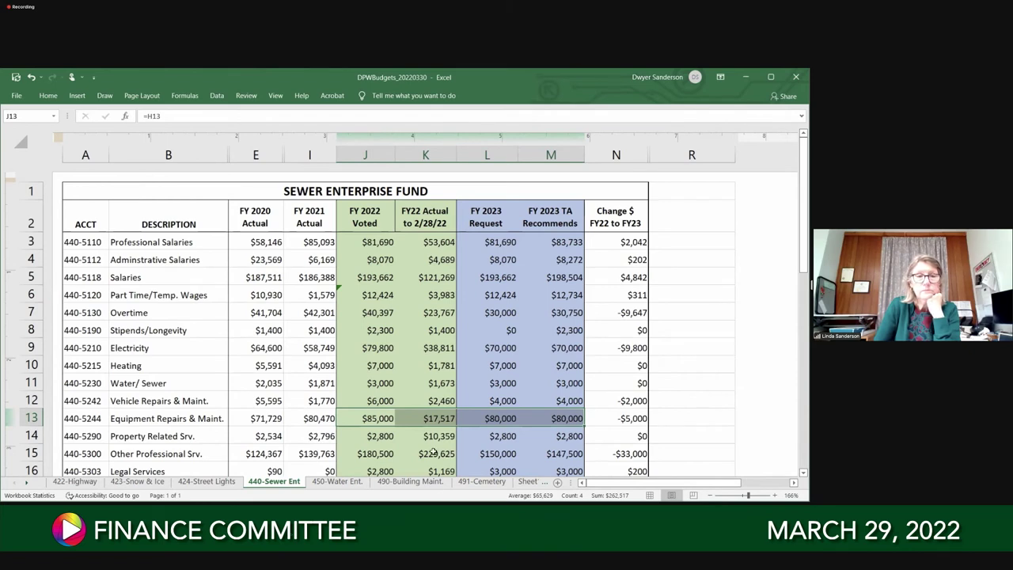
drag(250, 435, 523, 442)
scroll(491, 463, down, 1)
scroll(492, 464, down, 1)
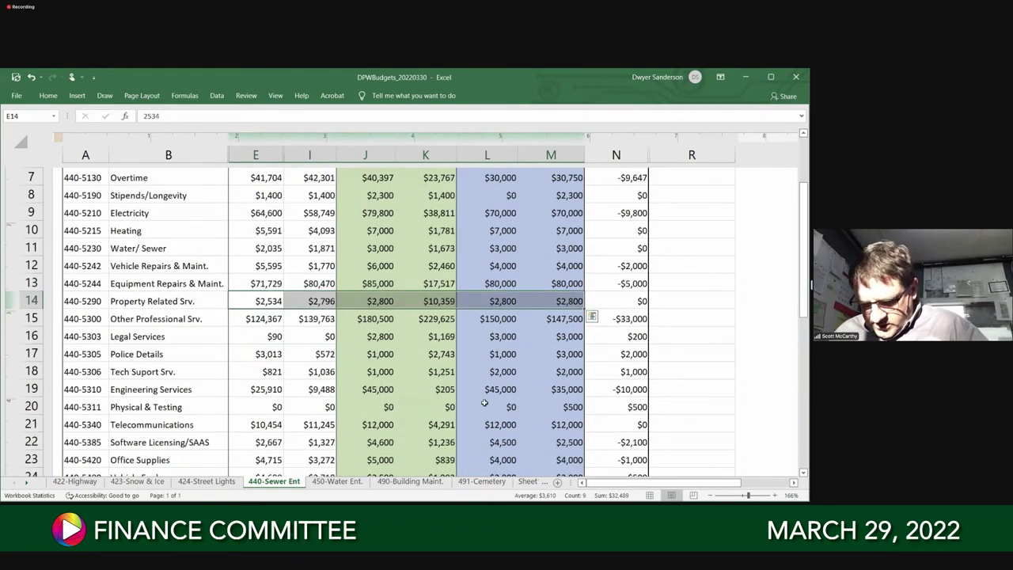
Highlight the Other Professional Srv. figures in J15:M15 and leave the recommended amount in M15 selected
click(559, 319)
drag(520, 319, 381, 323)
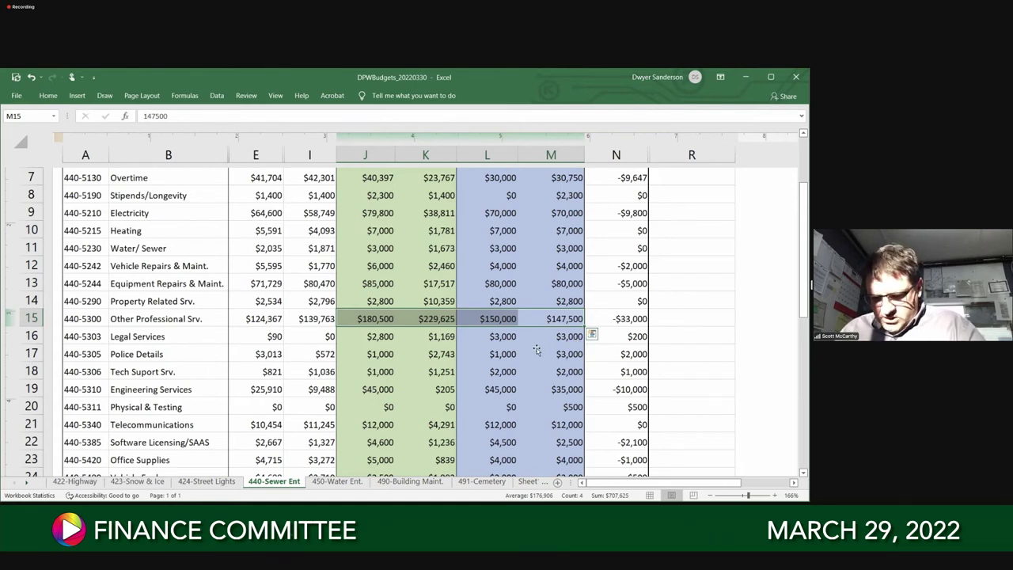
click(543, 318)
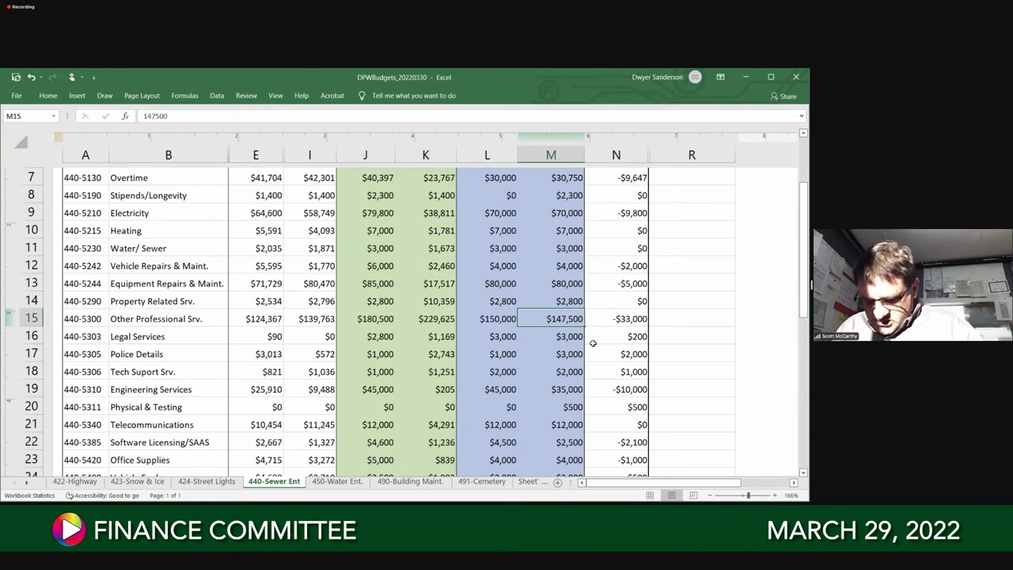
Select in turn the recommended amounts for Legal Services (M16), Police Details (M17) and Tech Suport Srv. (M18)
click(570, 337)
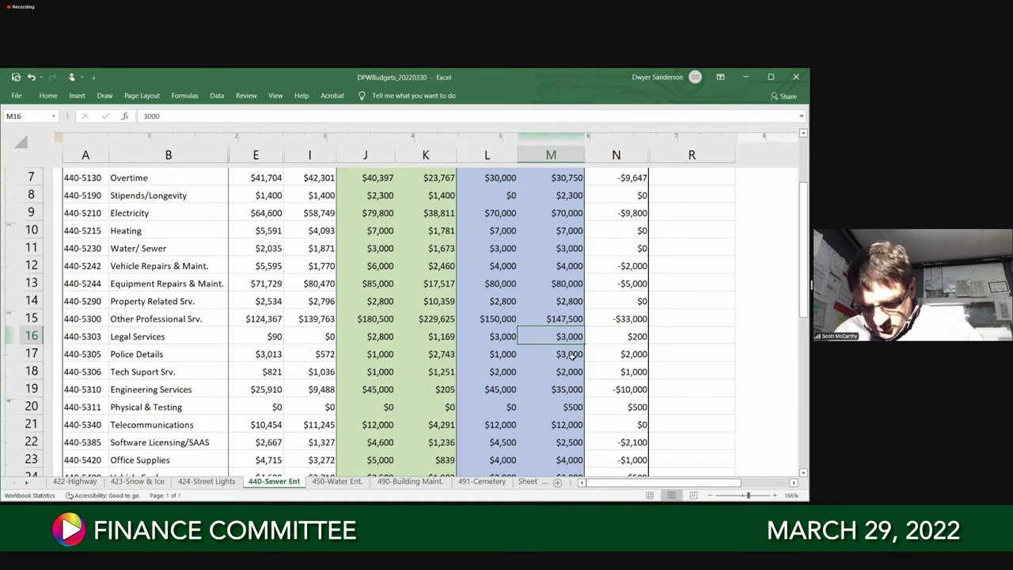
key(Down)
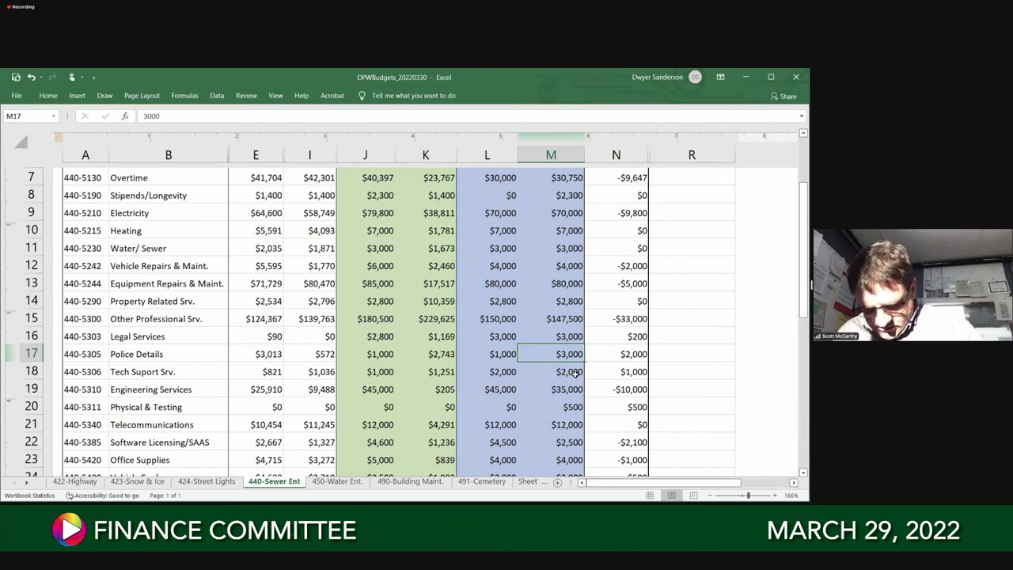
key(Down)
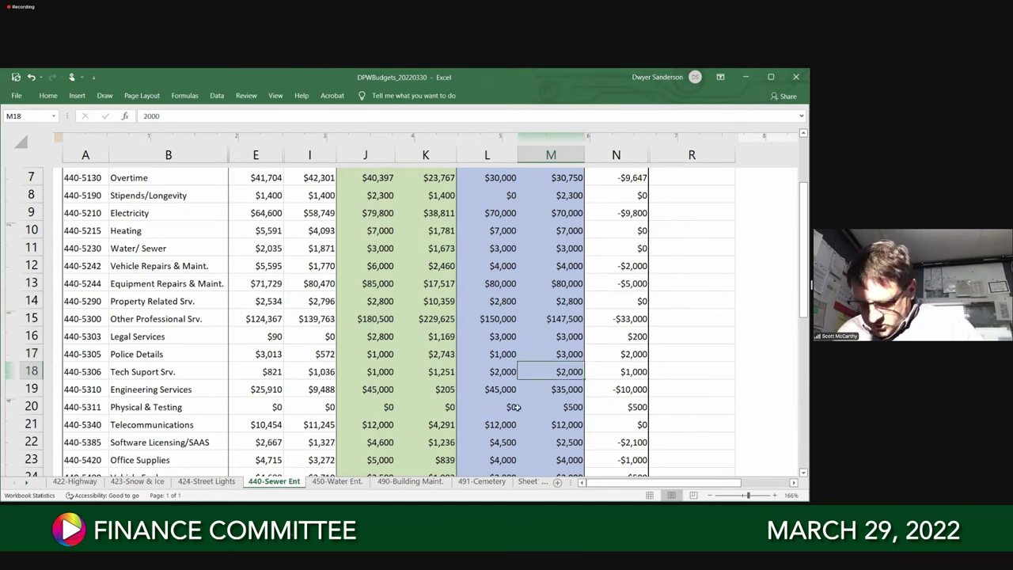
Highlight the Engineering Services figures in J19:M19 and select the recommended Physical & Testing amount in M20
click(573, 393)
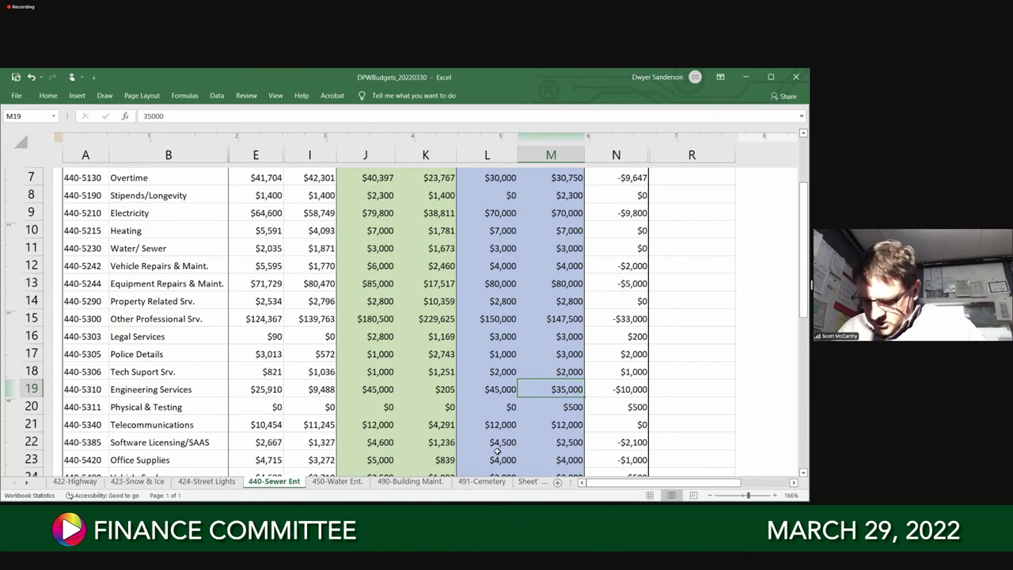
drag(558, 391, 377, 388)
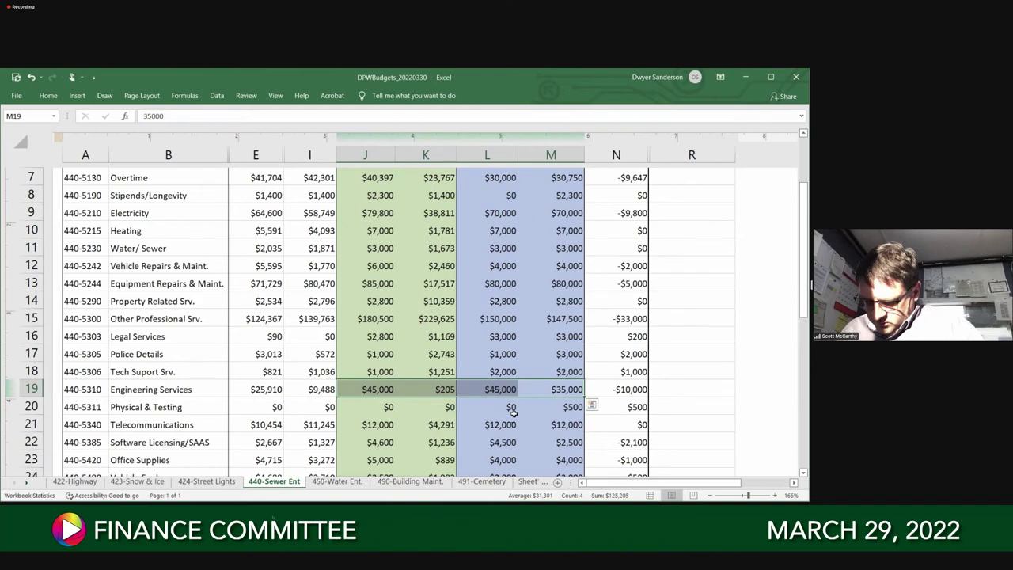
key(Down)
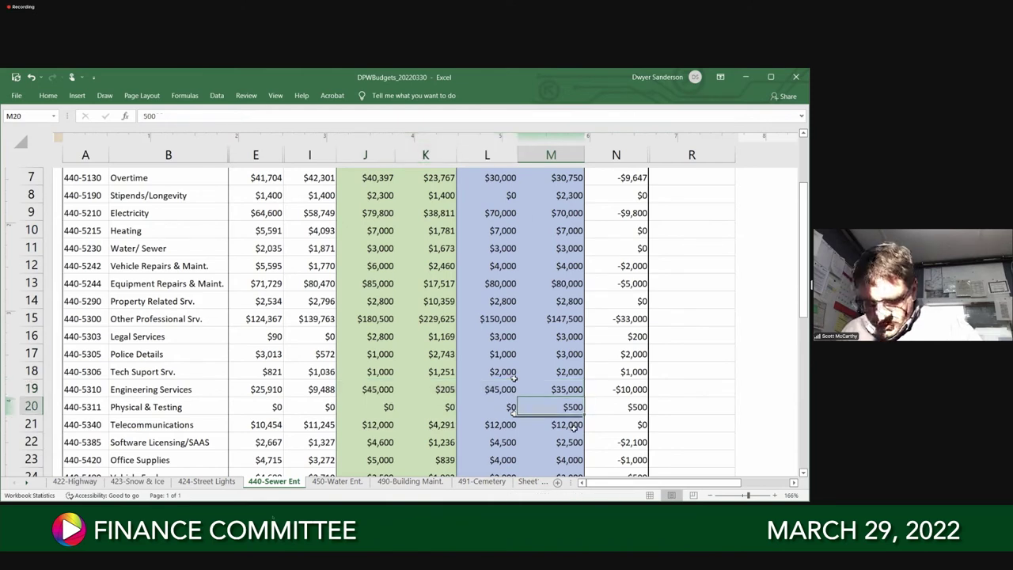
Select the recommended Telecommunications amount in M21 and highlight the Software Licensing/SAAS figures in J22:M22
key(Down)
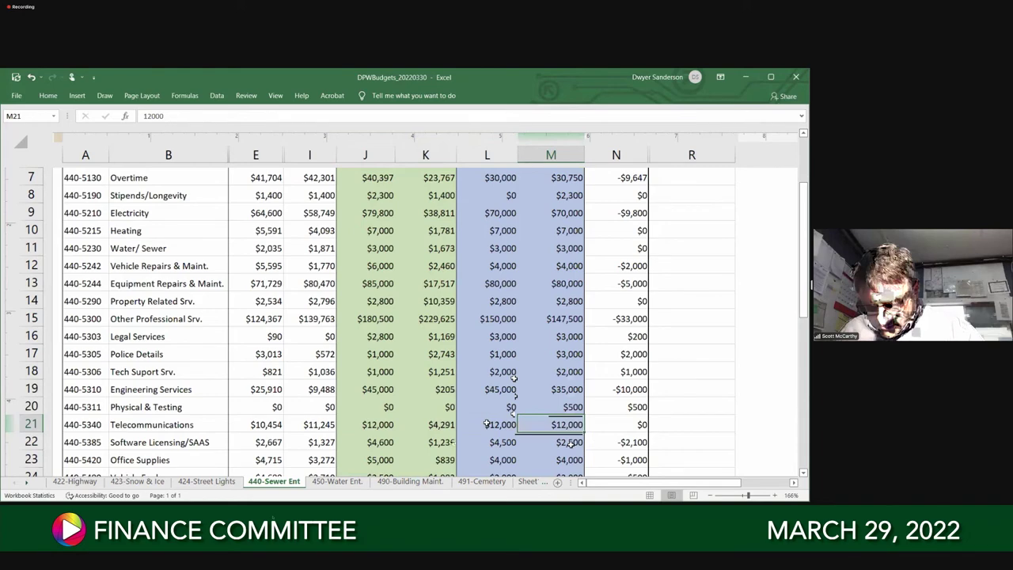
click(570, 443)
scroll(555, 380, down, 1)
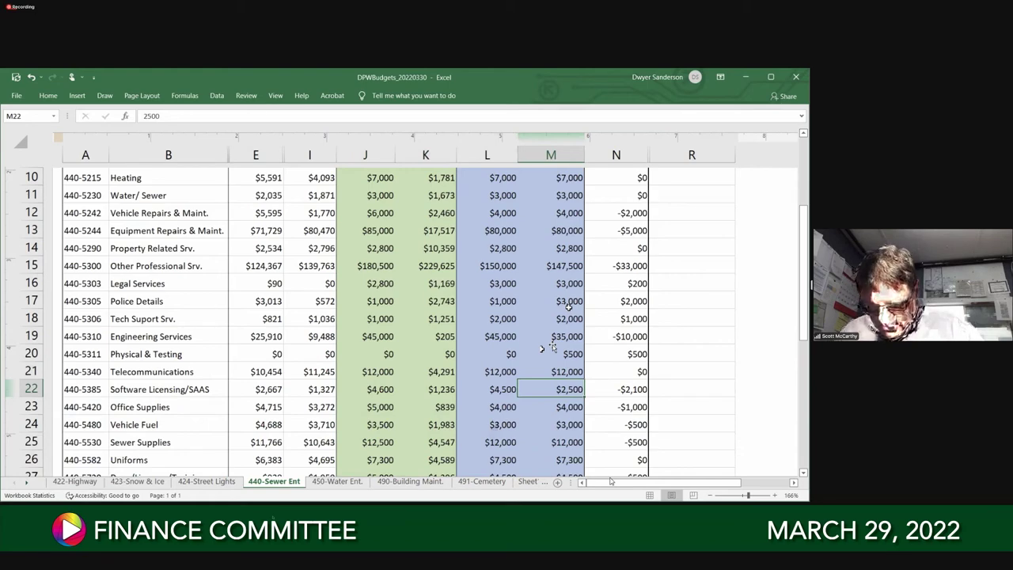
scroll(554, 317, down, 2)
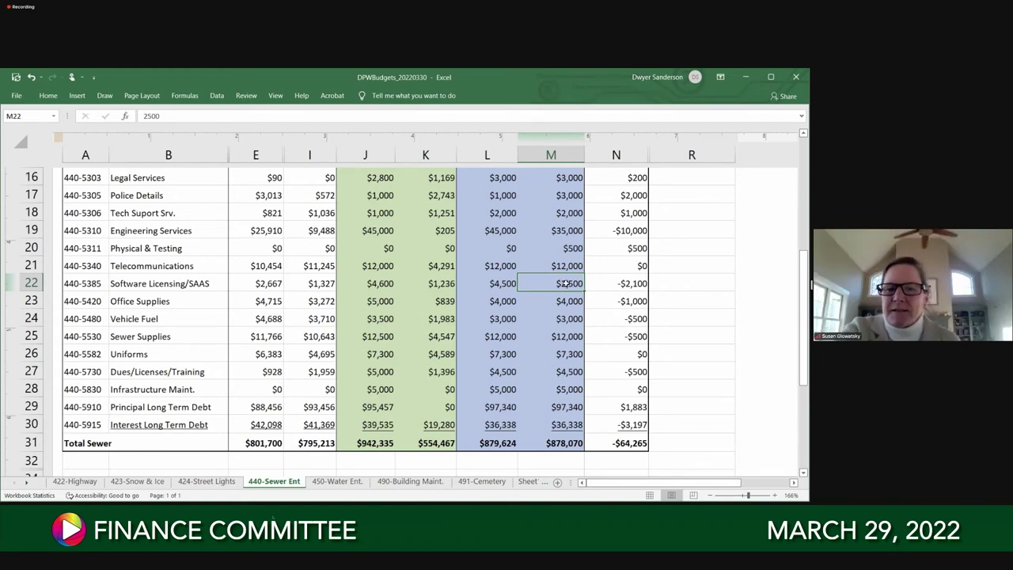
drag(546, 286, 386, 285)
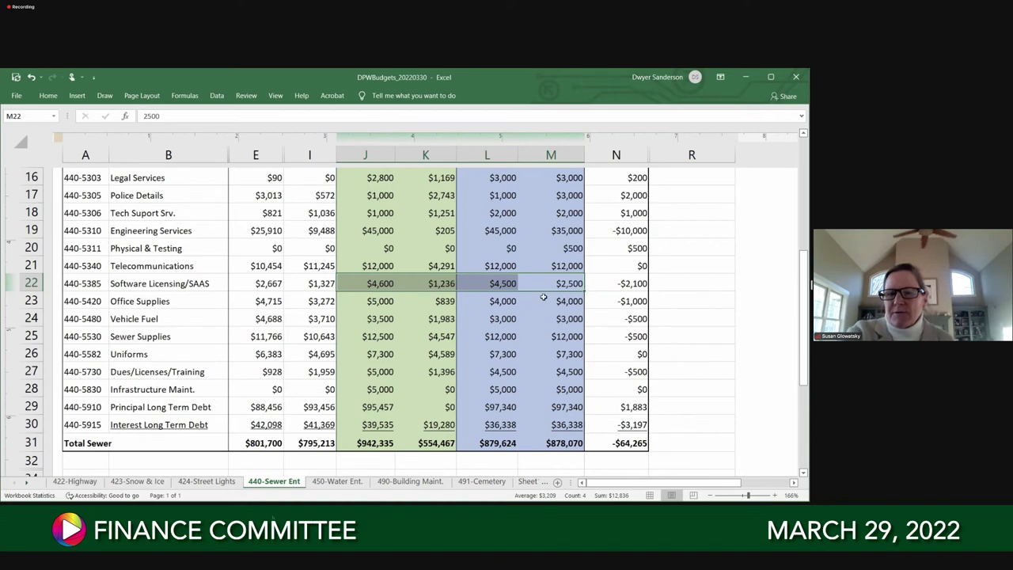
Point out the Software Licensing/SAAS actuals in K22 and I22, ending on the recommended amount in M22
click(440, 287)
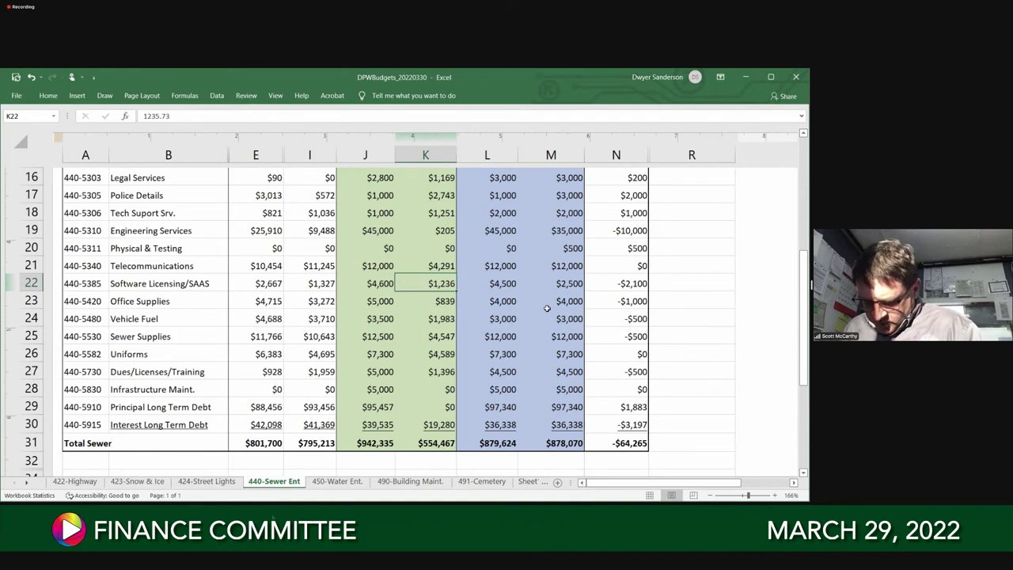
click(316, 288)
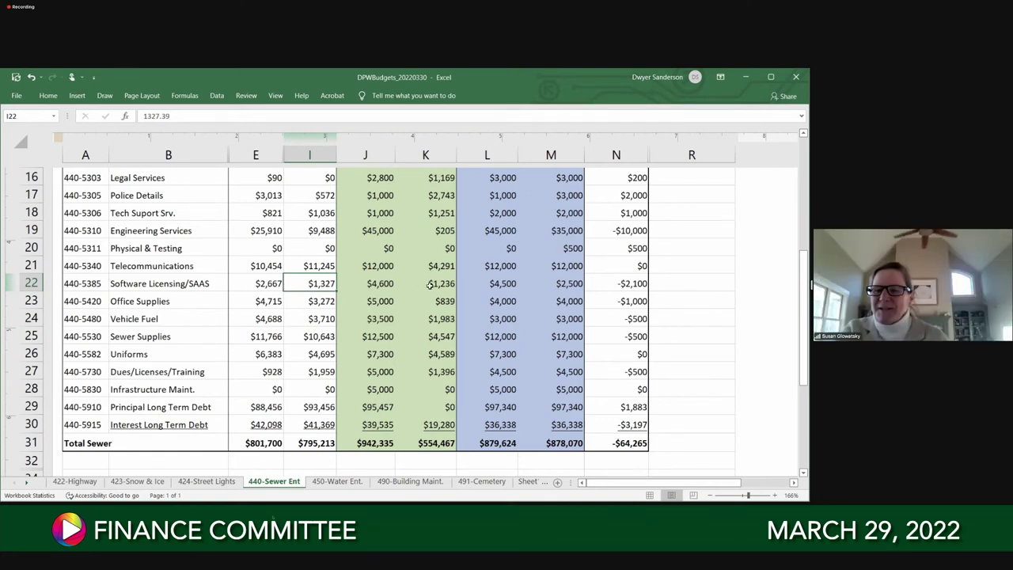
click(440, 284)
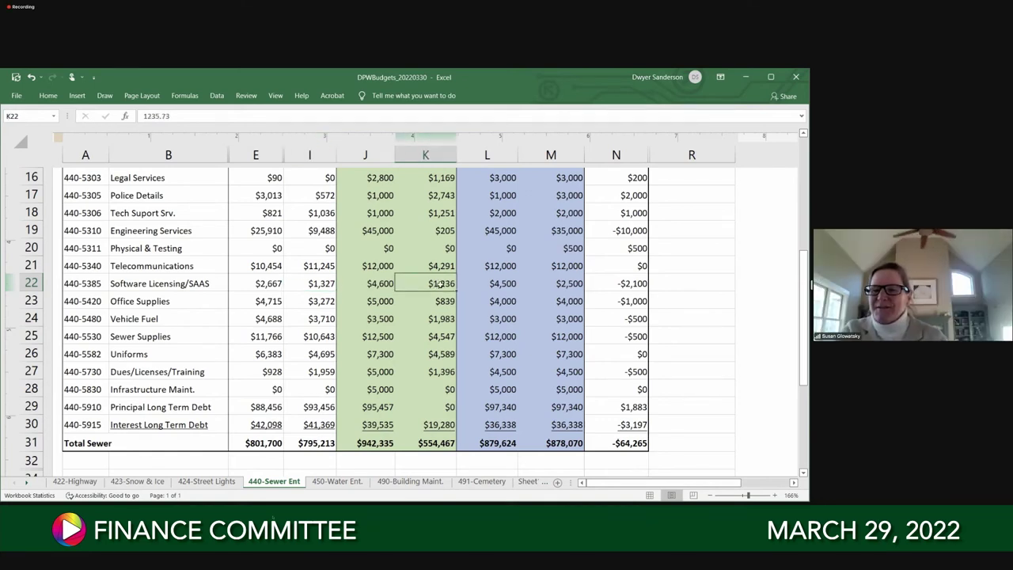
click(572, 287)
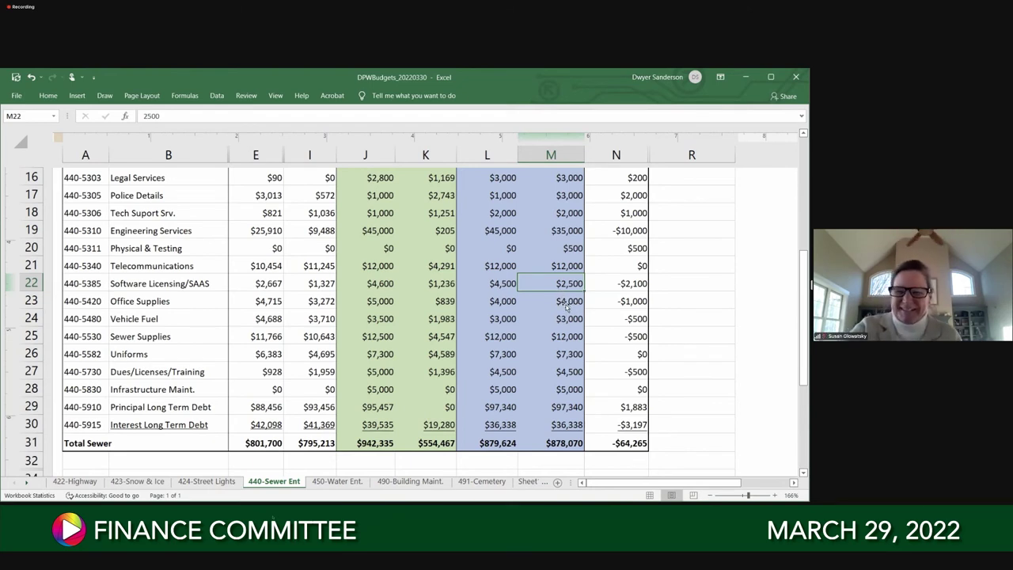
Select in turn the recommended amounts for Office Supplies (M23), Vehicle Fuel (M24), Sewer Supplies (M25) and Uniforms (M26)
click(568, 308)
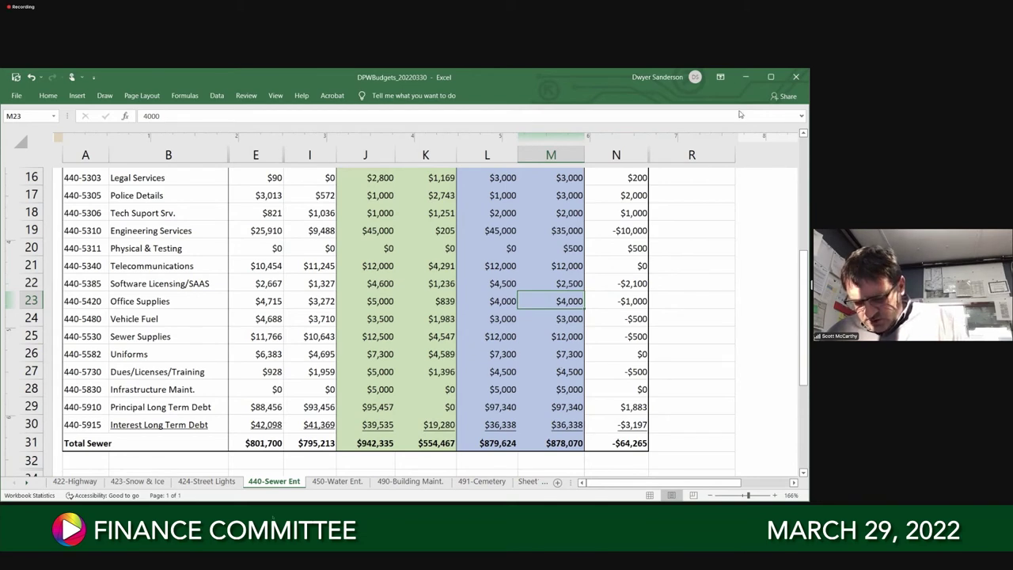
key(Down)
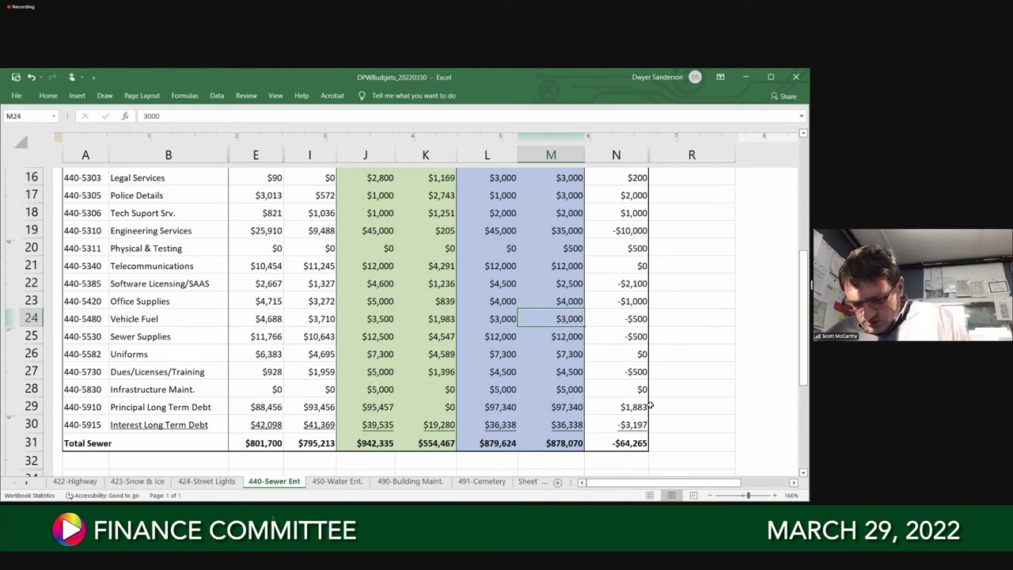
click(559, 336)
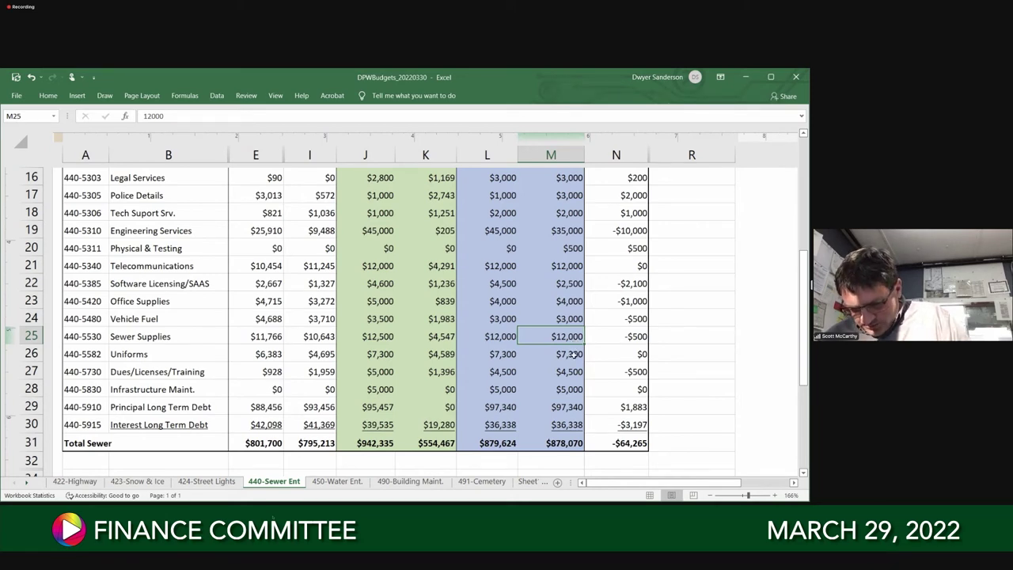
click(576, 357)
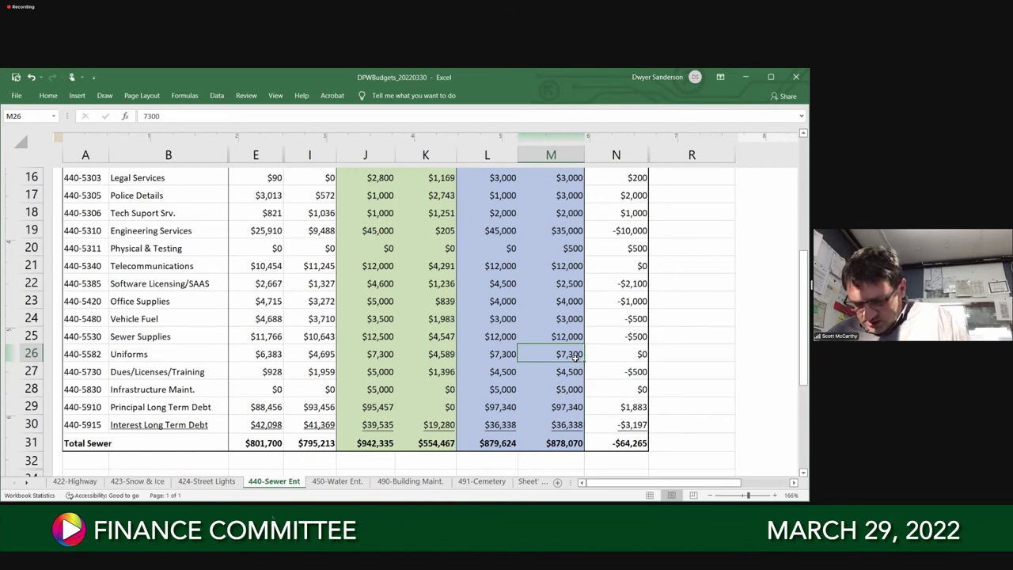
Select in turn the recommended amounts for Dues/Licenses/Training (M27), Infrastructure Maint. (M28) and Principal Long Term Debt (M29)
click(578, 375)
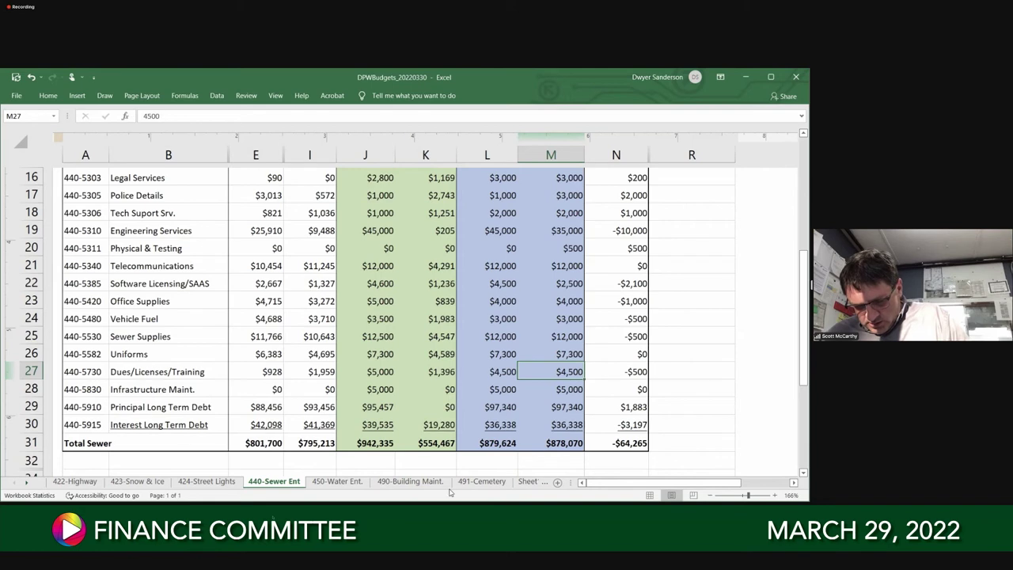
click(570, 390)
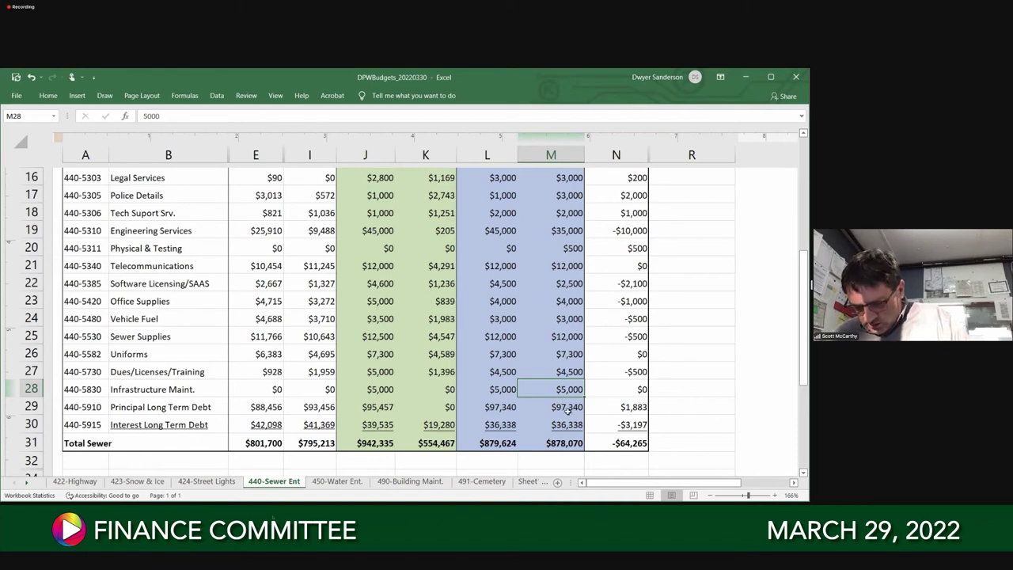
click(568, 410)
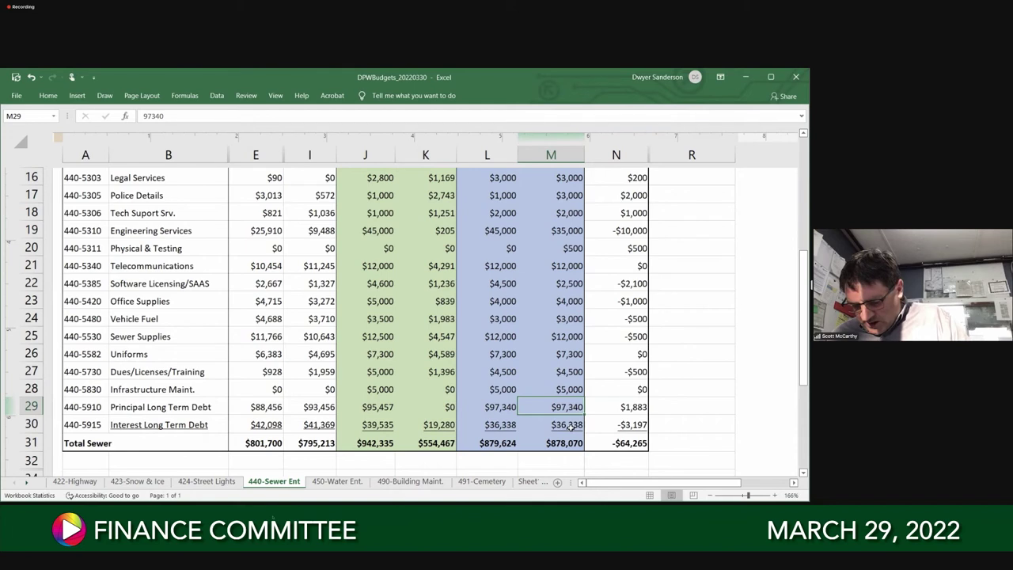
Select the recommended Interest Long Term Debt amount in M30 and highlight both long-term debt amounts in M29:M30
key(Down)
drag(570, 409, 568, 426)
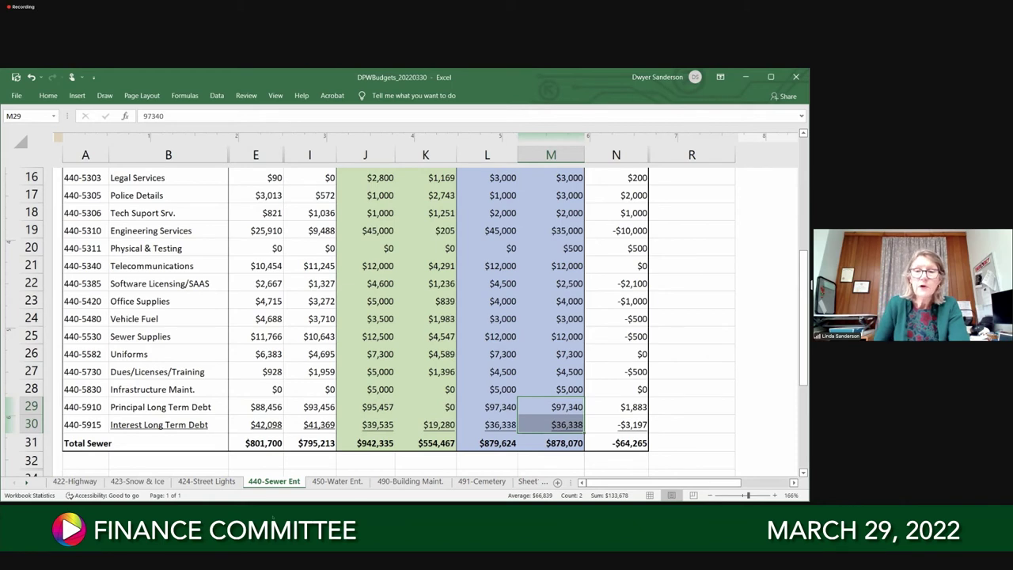
click(581, 407)
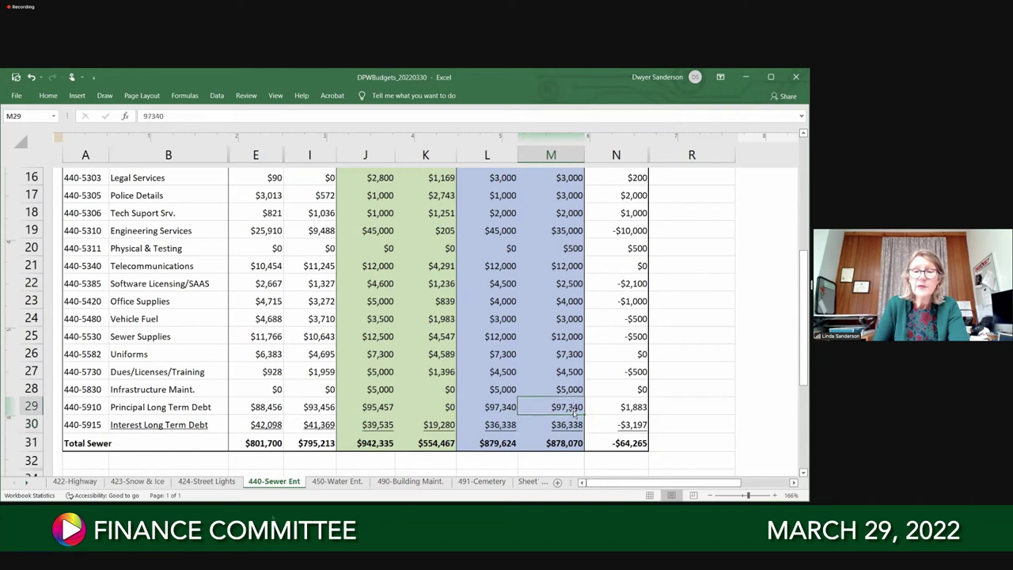
drag(575, 411, 575, 425)
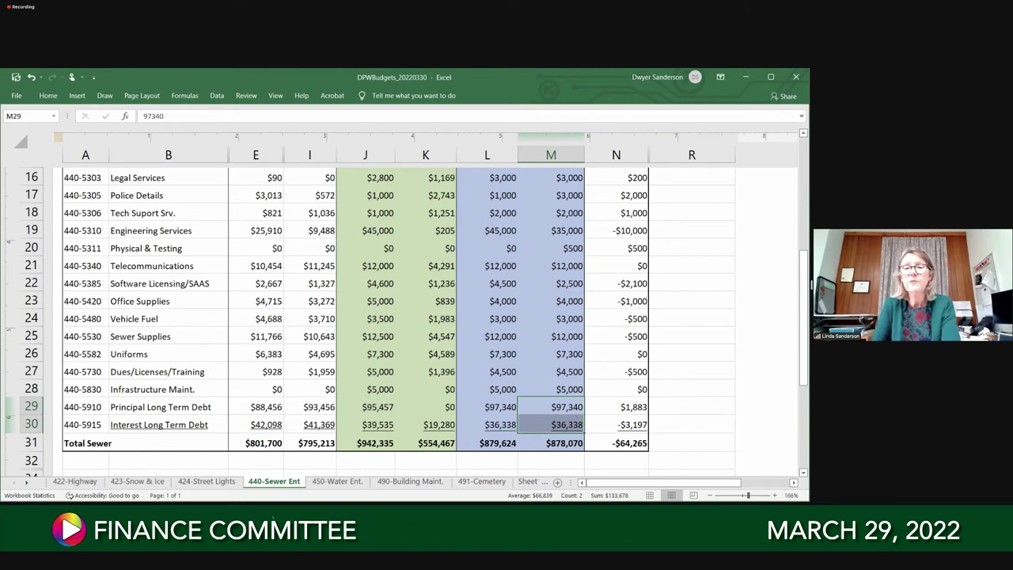
Select the recommended Engineering Services amount (M19) and Total Sewer (M31), then highlight the debt amounts in M29:M30 and leave M29 selected
click(566, 229)
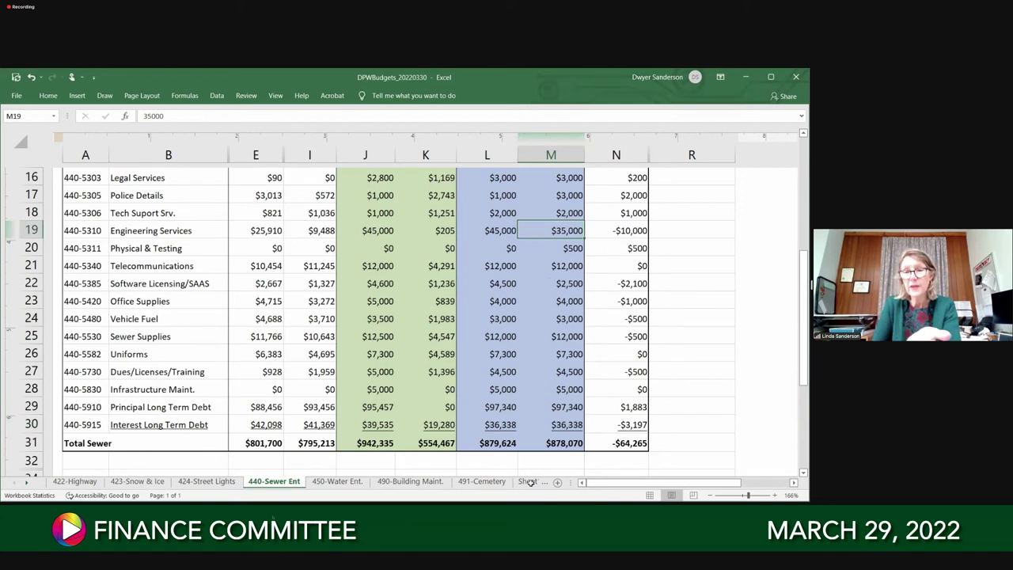
click(570, 443)
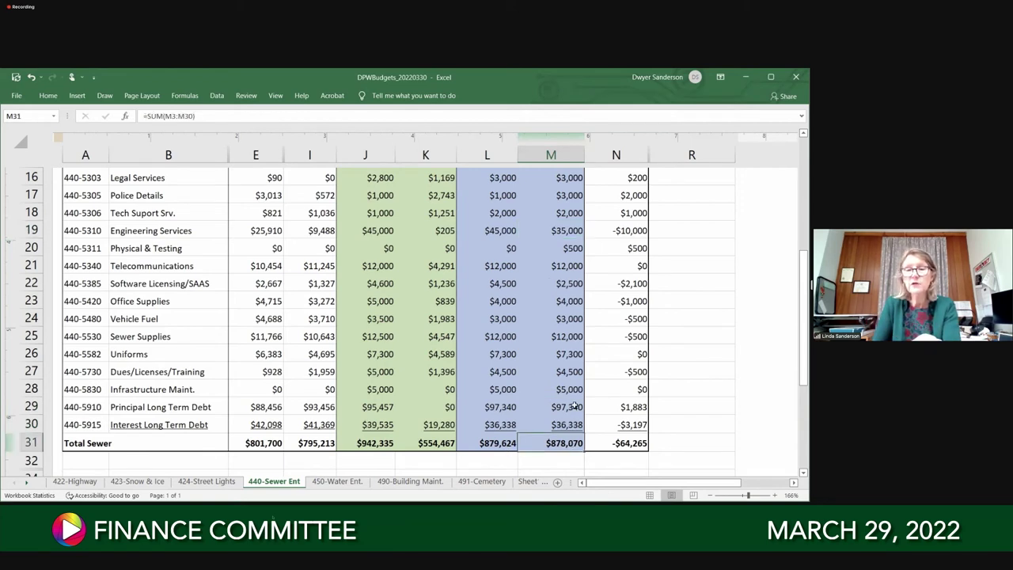
click(572, 406)
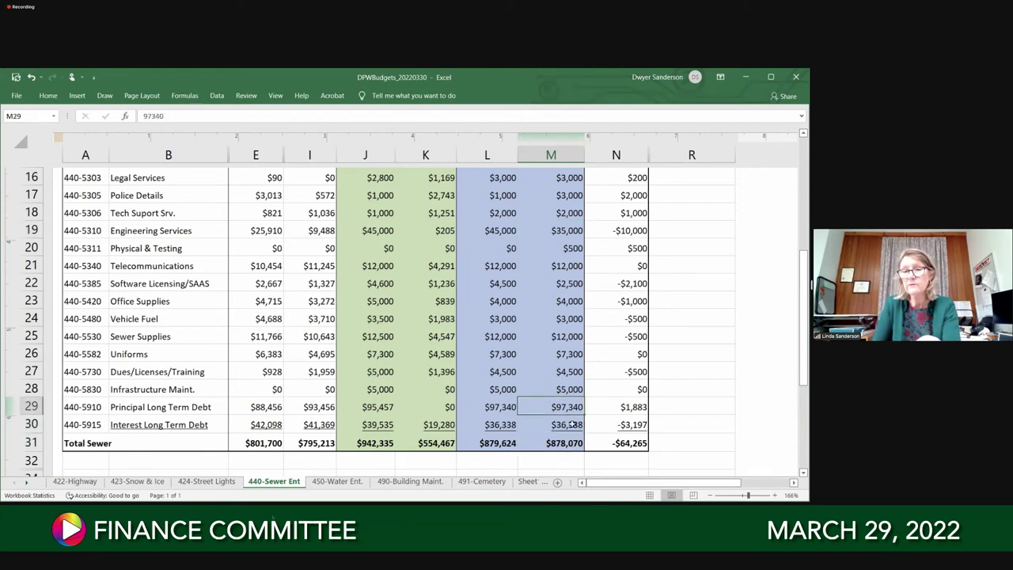
shift+click(568, 426)
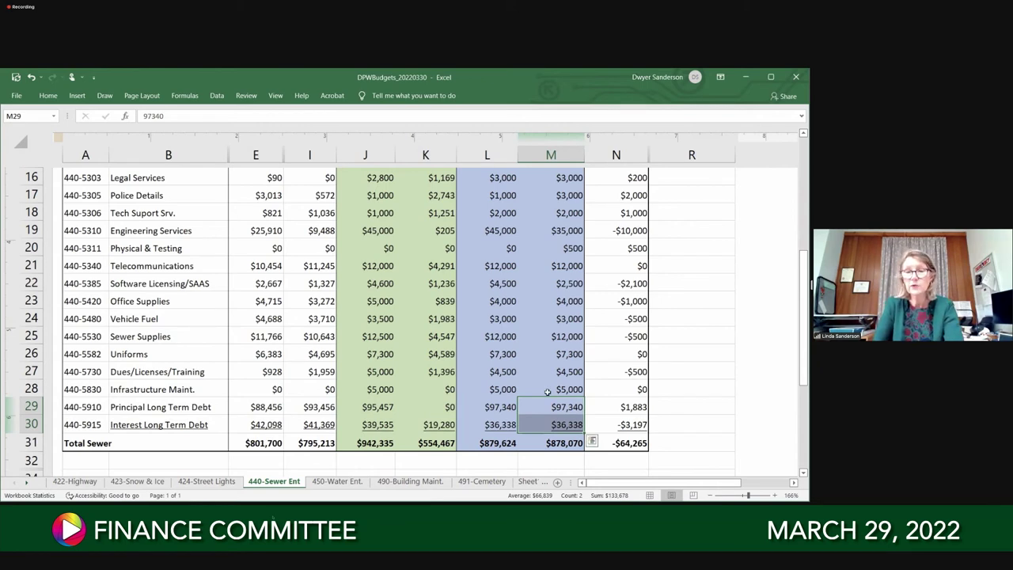
key(shift+Up)
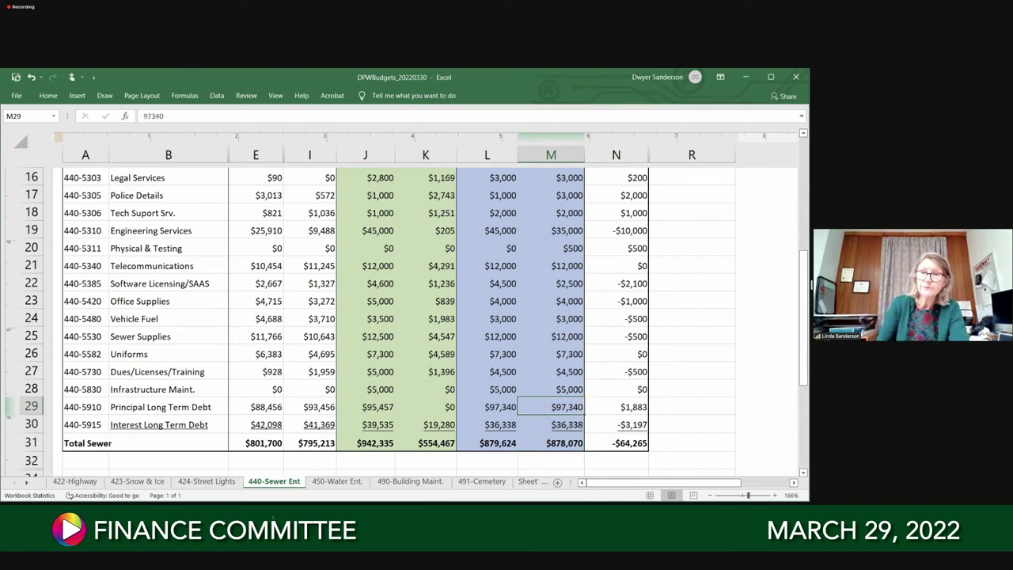
Review the sewer sheet from its header to the Total Sewer row, comparing the change total in N31 with the recommended total in M31
scroll(666, 362, up, 1)
scroll(665, 362, up, 4)
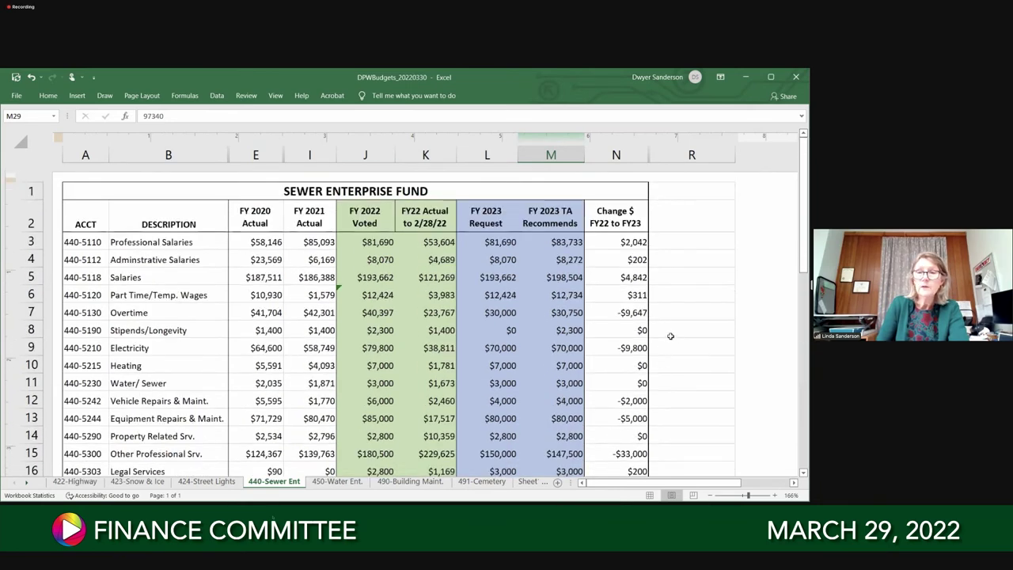
scroll(670, 336, down, 4)
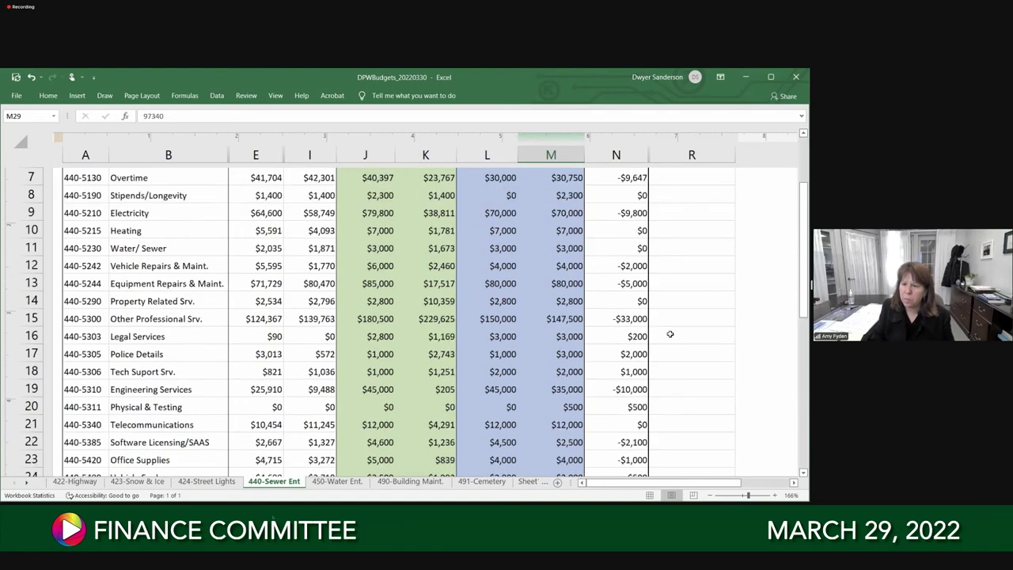
scroll(671, 335, down, 1)
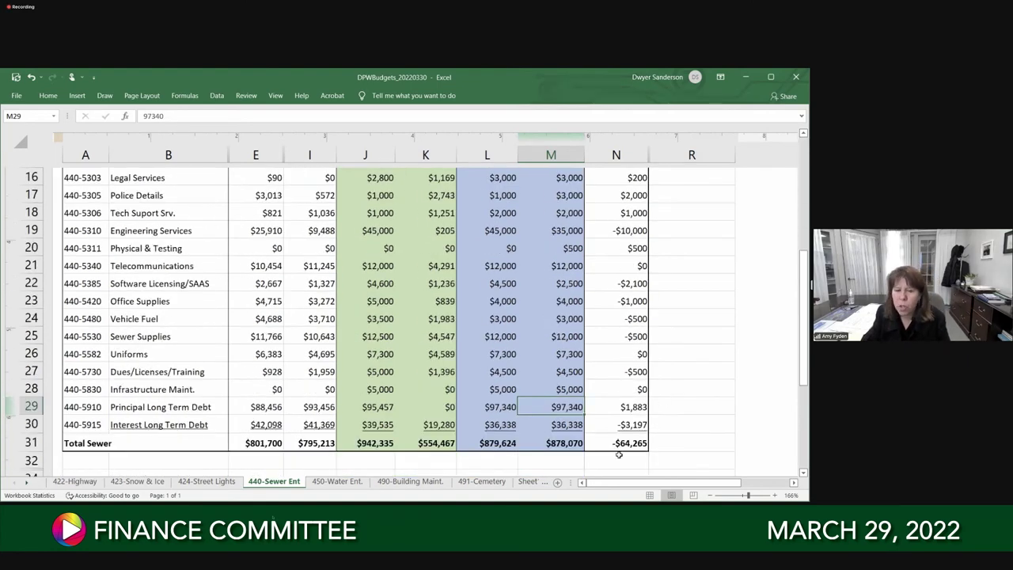
click(622, 446)
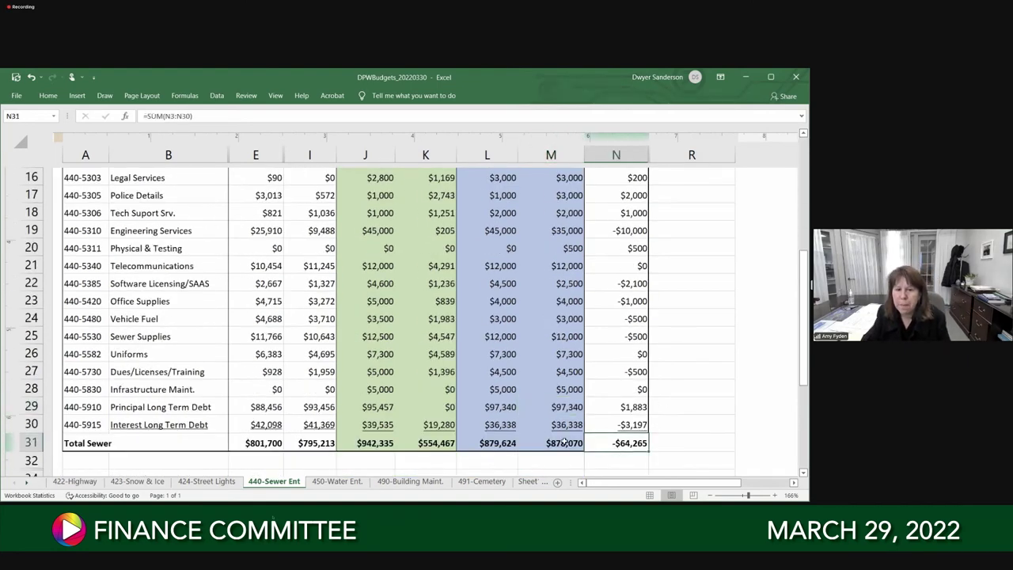
click(563, 444)
click(623, 444)
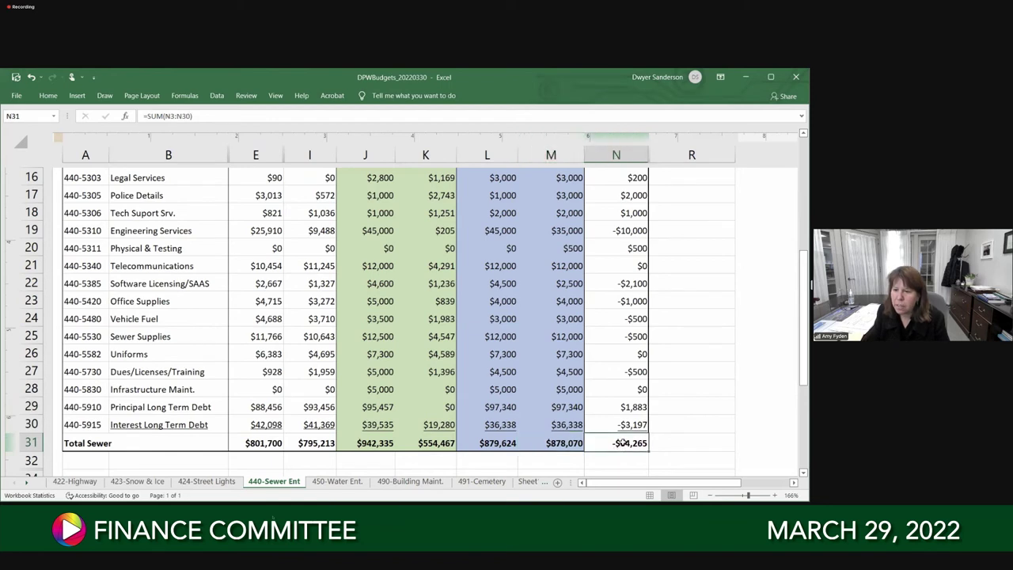
click(566, 443)
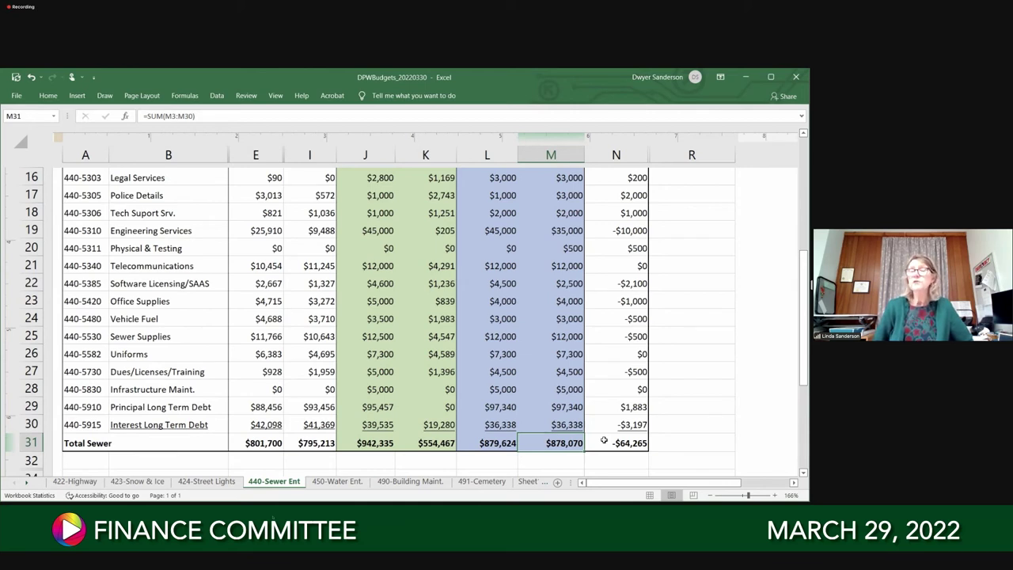
Select in turn the recommended long-term debt principal (M29), interest (M30) and Total Sewer (M31) amounts
click(577, 408)
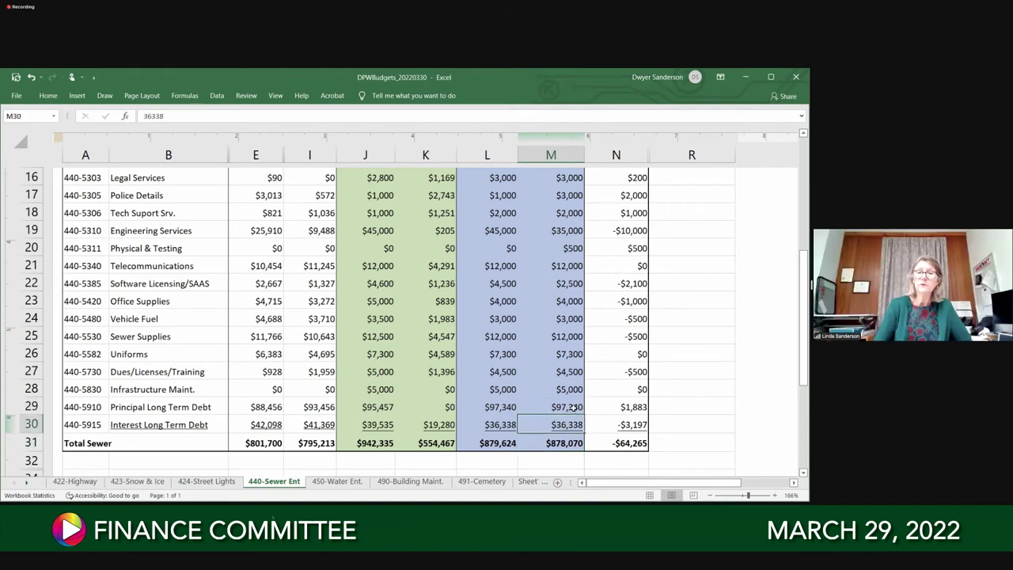
key(Down)
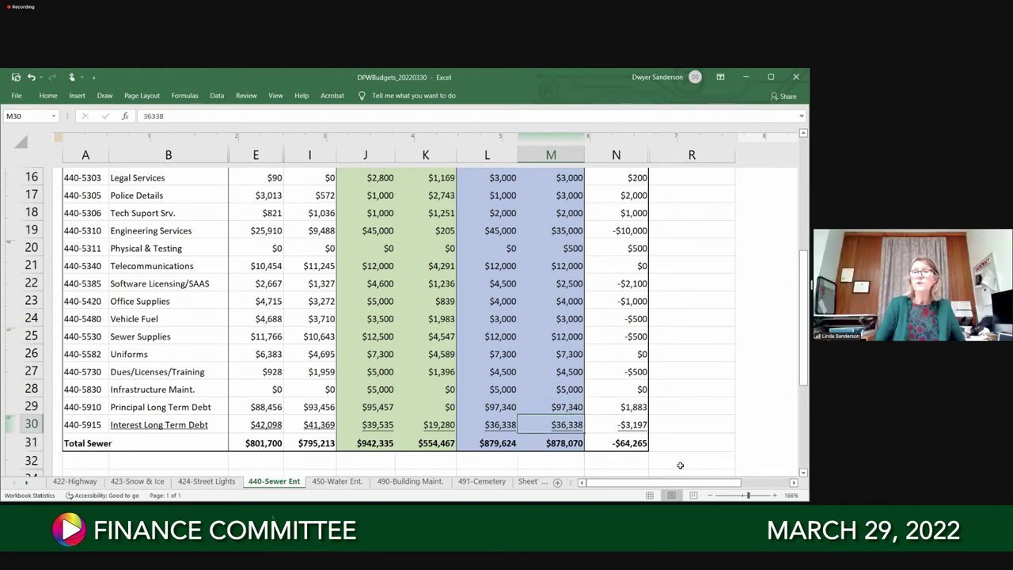
click(565, 445)
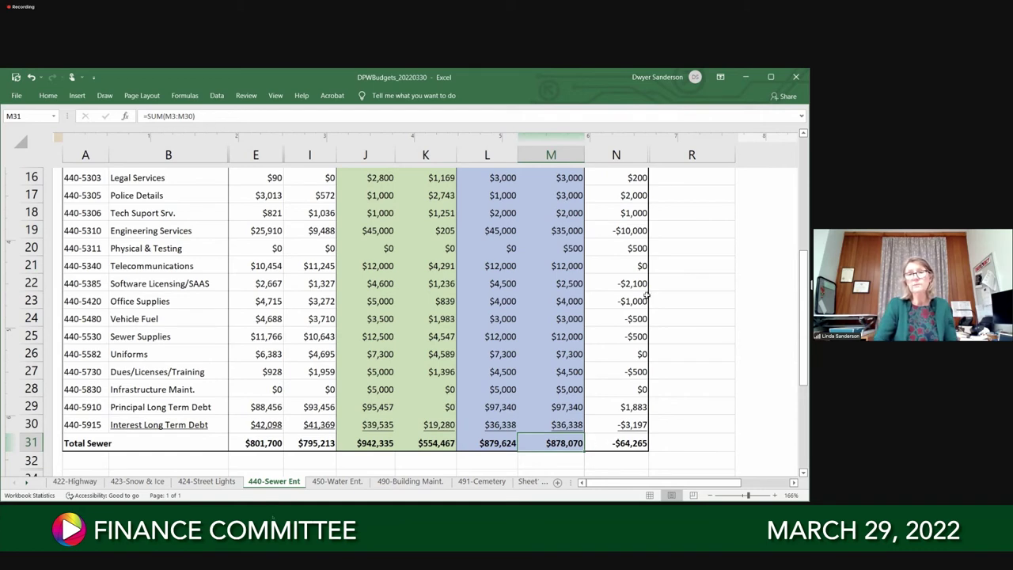
Highlight the recommended operating amounts in M19:M28 and select the Interest Long Term Debt amount in M30
drag(570, 390, 570, 194)
drag(570, 287, 570, 304)
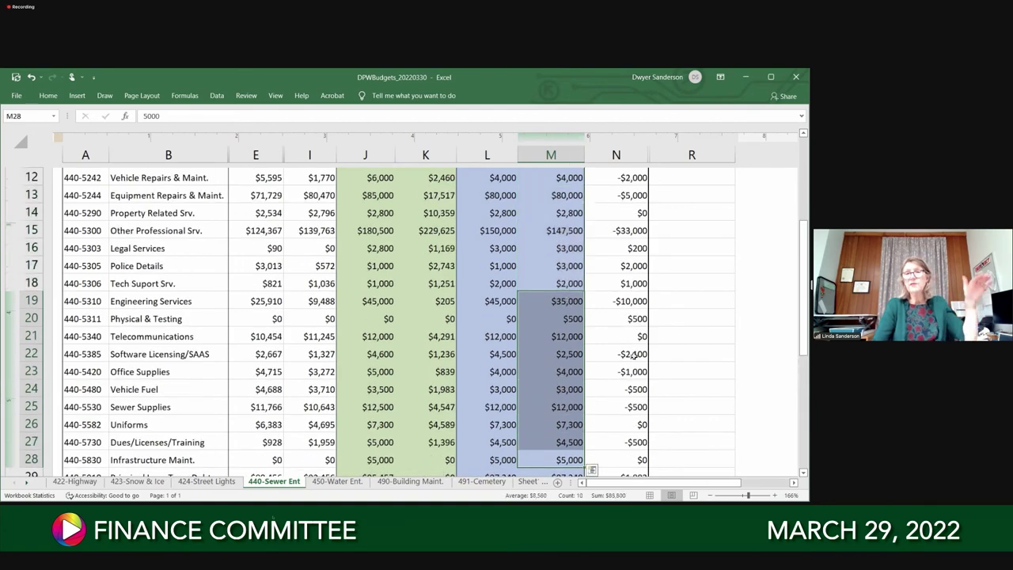
scroll(538, 392, down, 2)
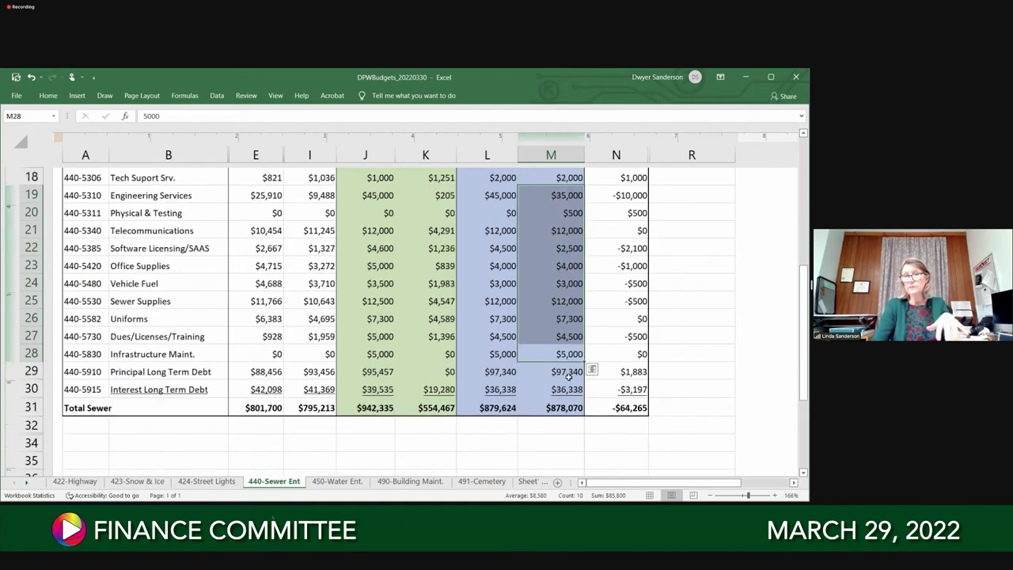
click(567, 387)
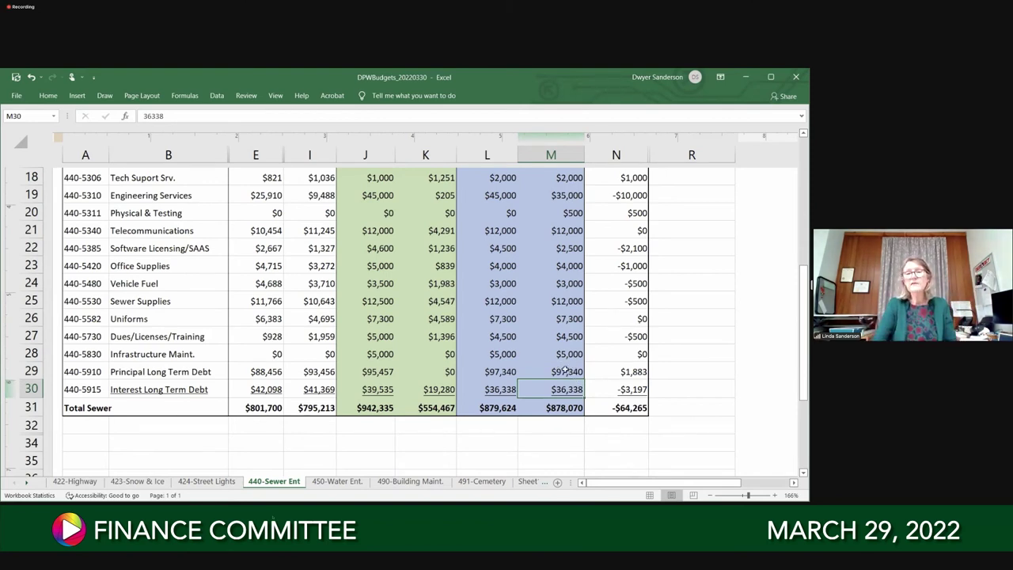
Highlight the recommended sewer debt amounts in M29:M30, then select the FY22 to FY23 change total in N31
drag(566, 372, 567, 382)
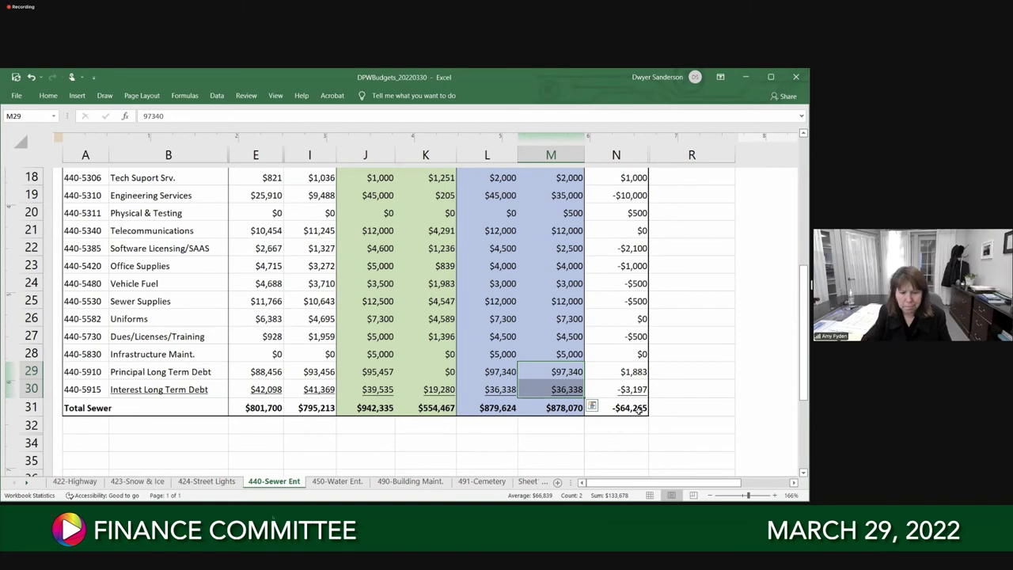
click(640, 410)
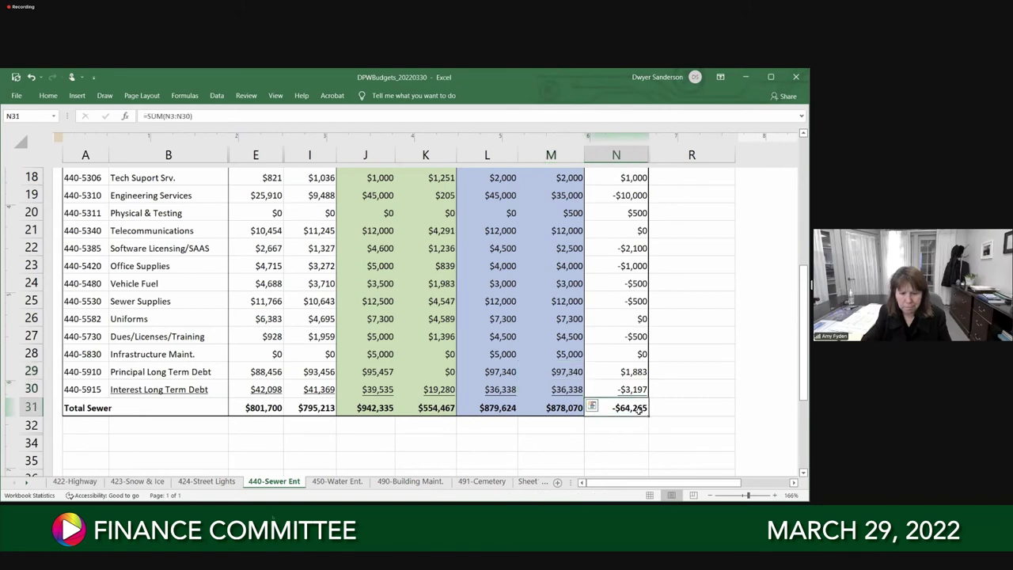
click(567, 389)
click(631, 412)
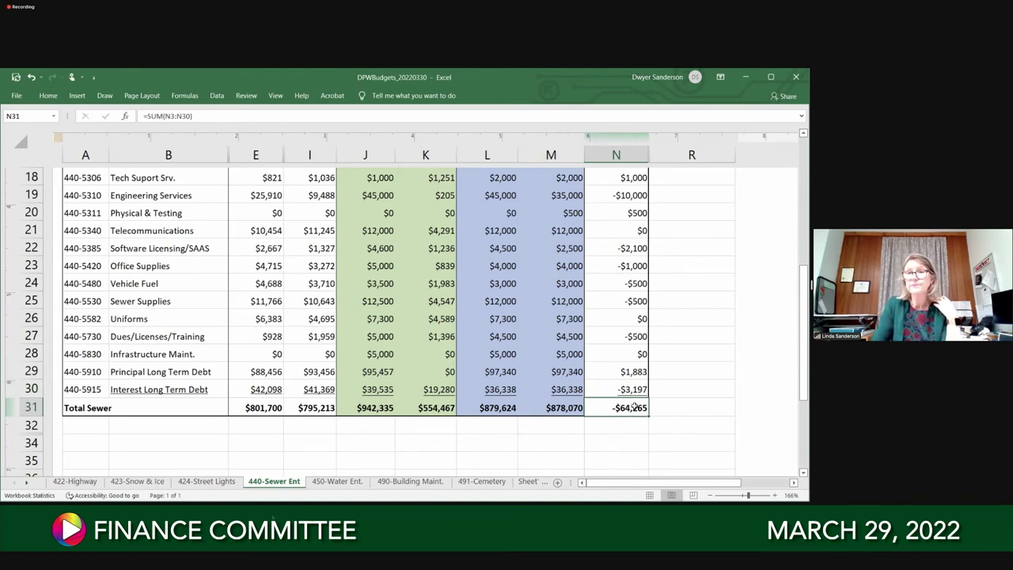
scroll(633, 406, up, 1)
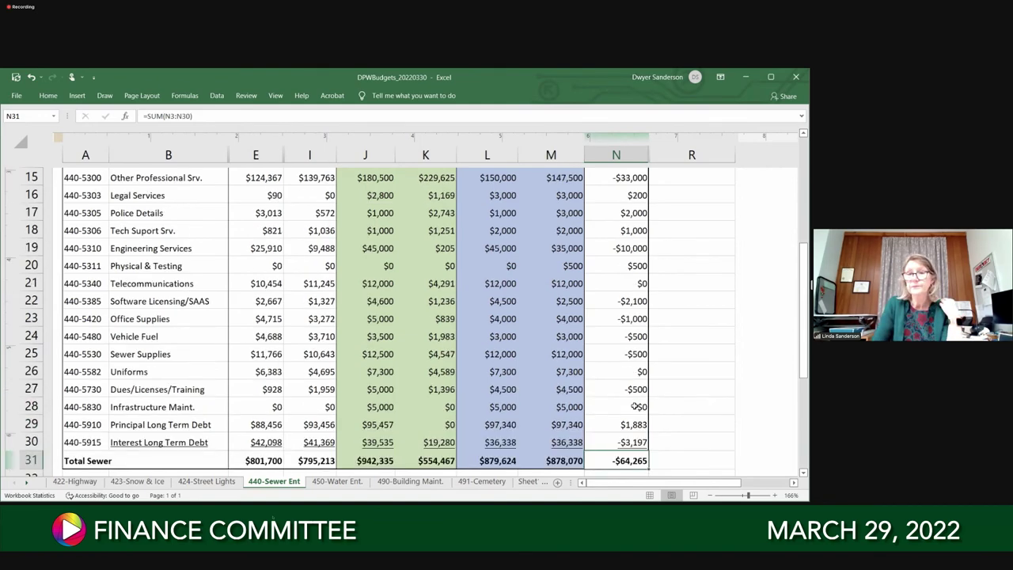
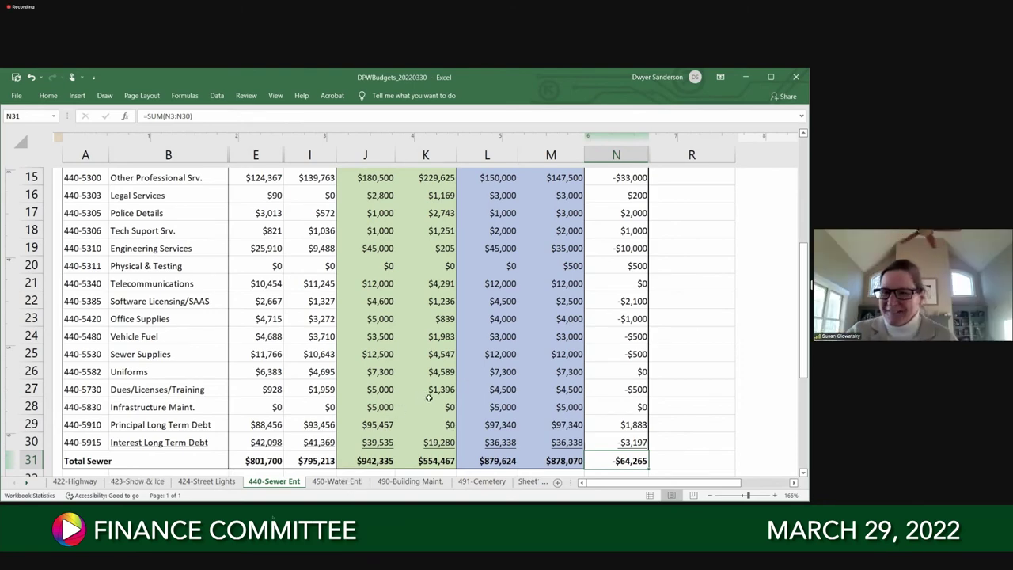
Go over the upper sewer line items, then open the 450-Water Ent. sheet and show the Water Enterprise Fund table from its header
scroll(428, 399, up, 3)
scroll(428, 399, up, 2)
scroll(388, 466, down, 2)
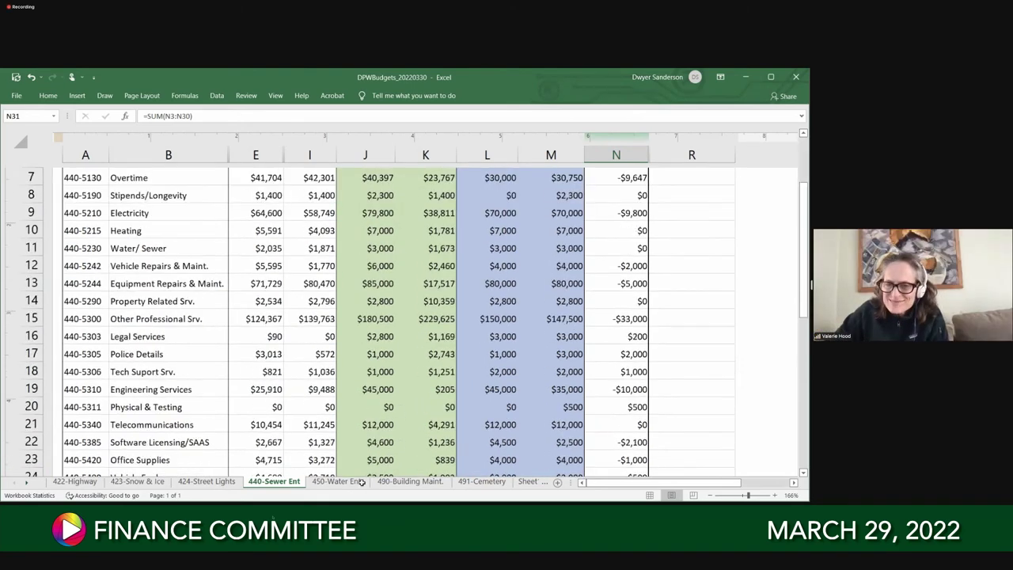
scroll(361, 469, up, 2)
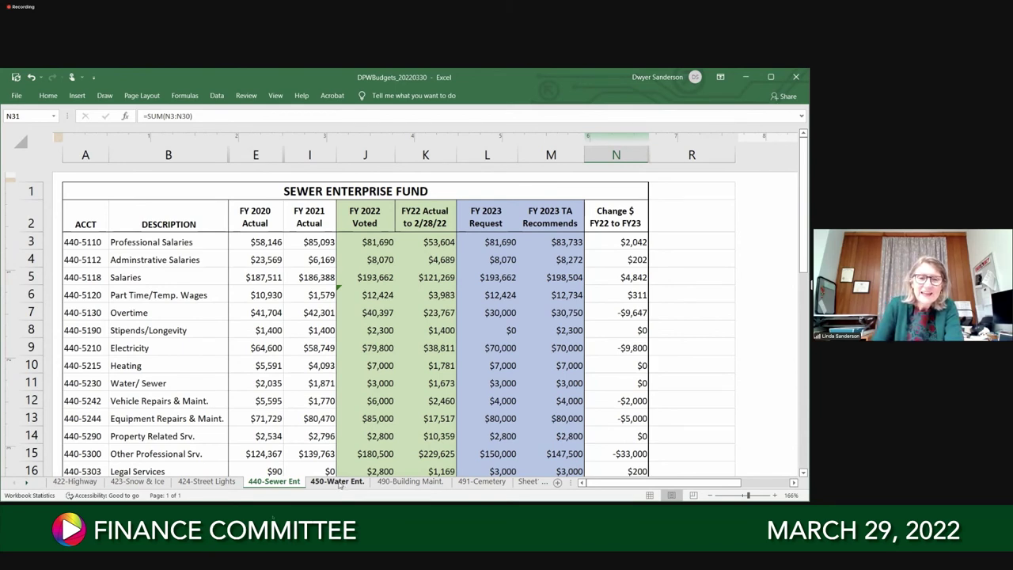
click(338, 481)
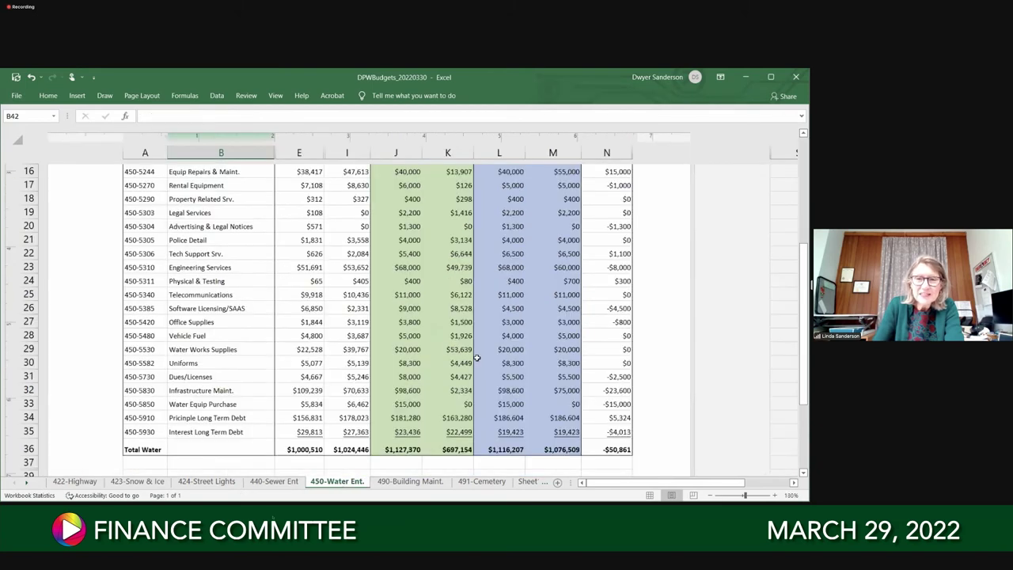
scroll(480, 360, up, 4)
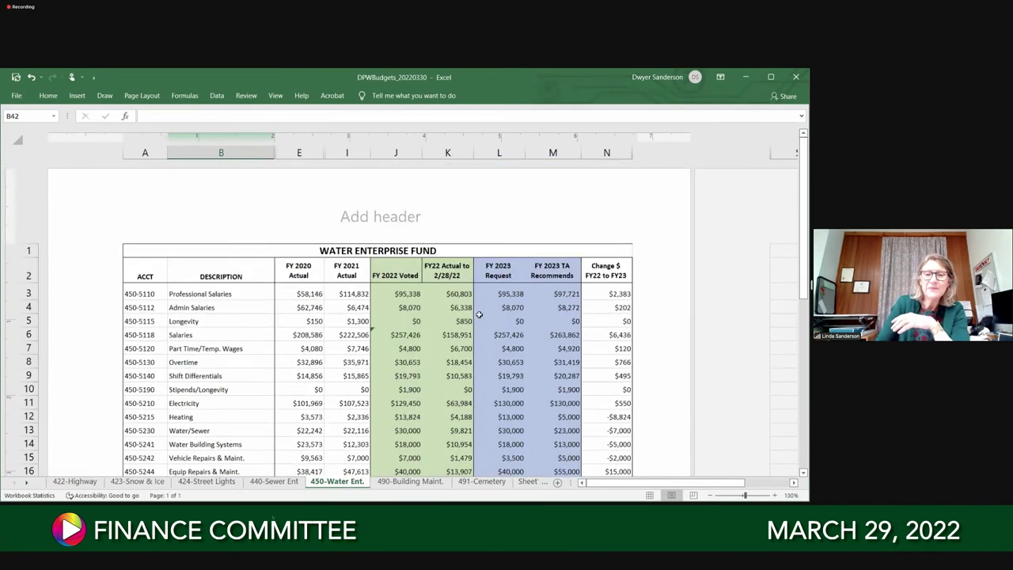
scroll(572, 315, down, 3)
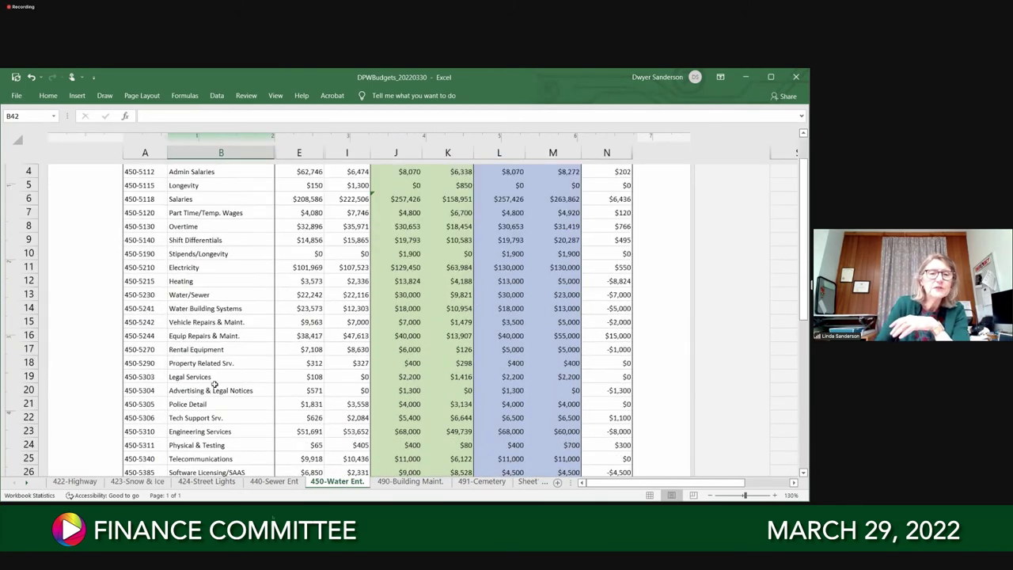
scroll(119, 139, up, 3)
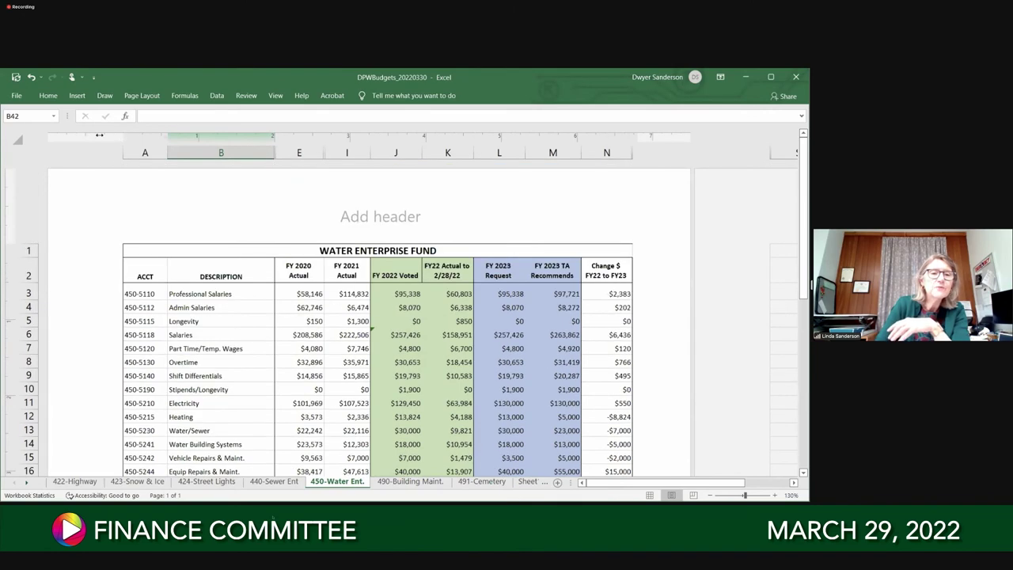
Shrink the left and top page margins of the water sheet and enlarge its view to 156%
drag(58, 133, 51, 135)
drag(11, 244, 13, 172)
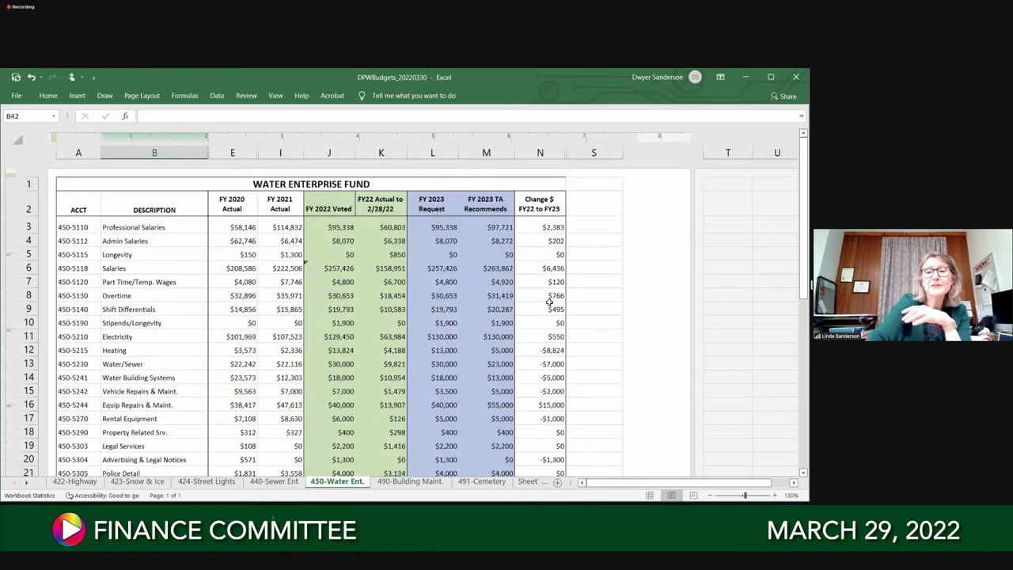
scroll(549, 301, up, 2)
scroll(547, 301, up, 1)
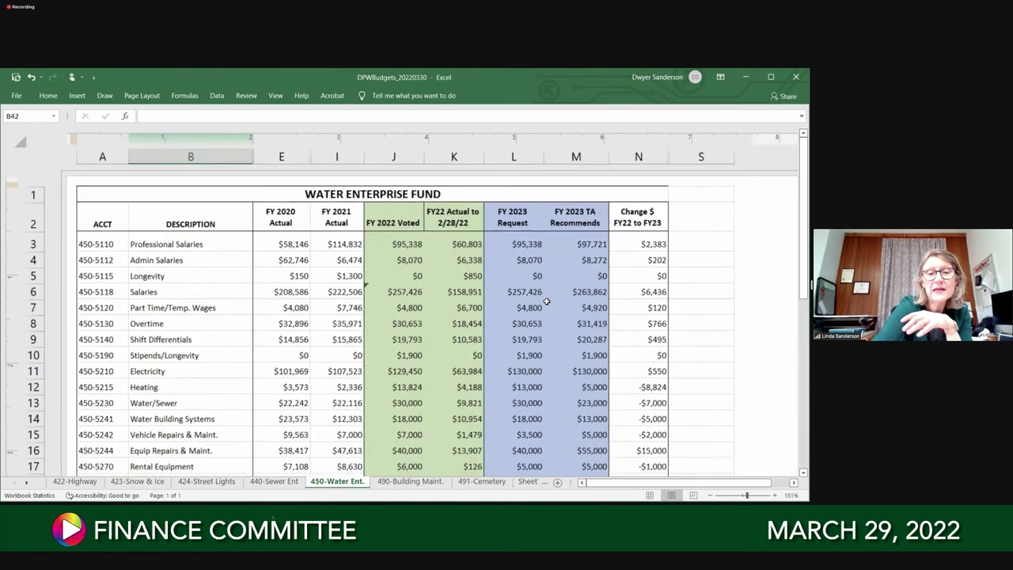
scroll(547, 301, up, 1)
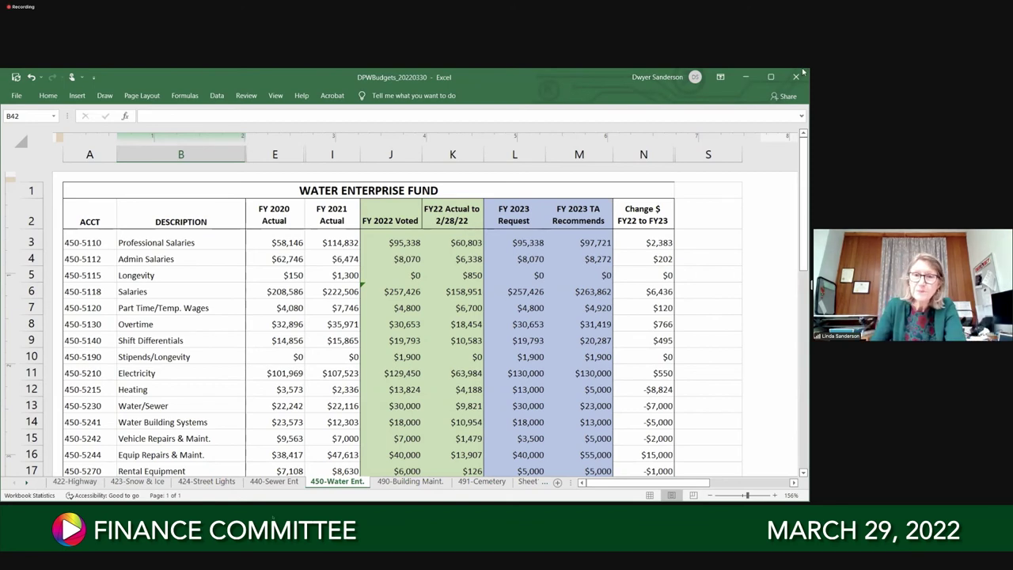
Select the FY 2023 Professional Salaries request (L3), then highlight the recommended amounts from Professional Salaries to Overtime in M3:M8
click(532, 243)
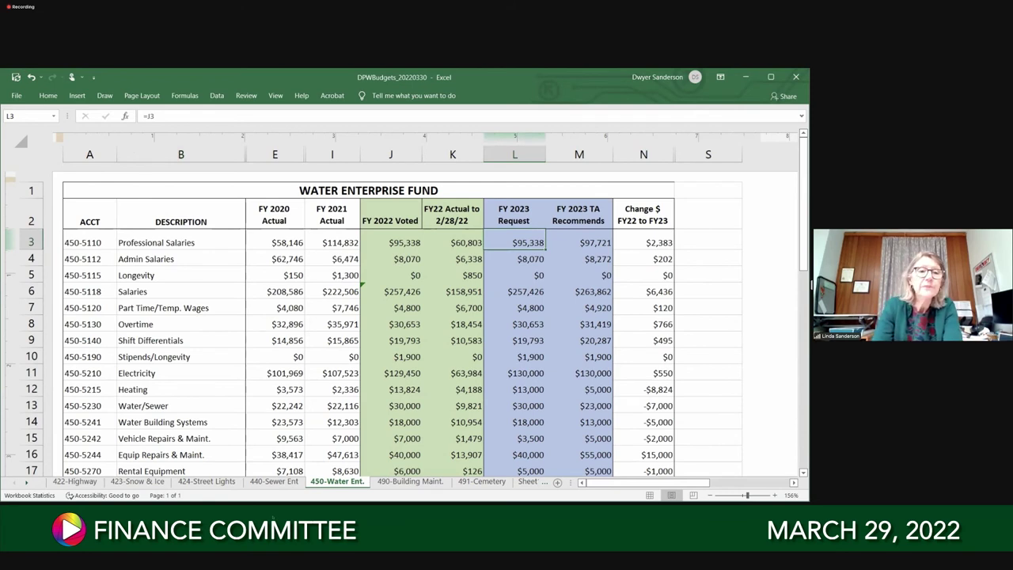
click(579, 243)
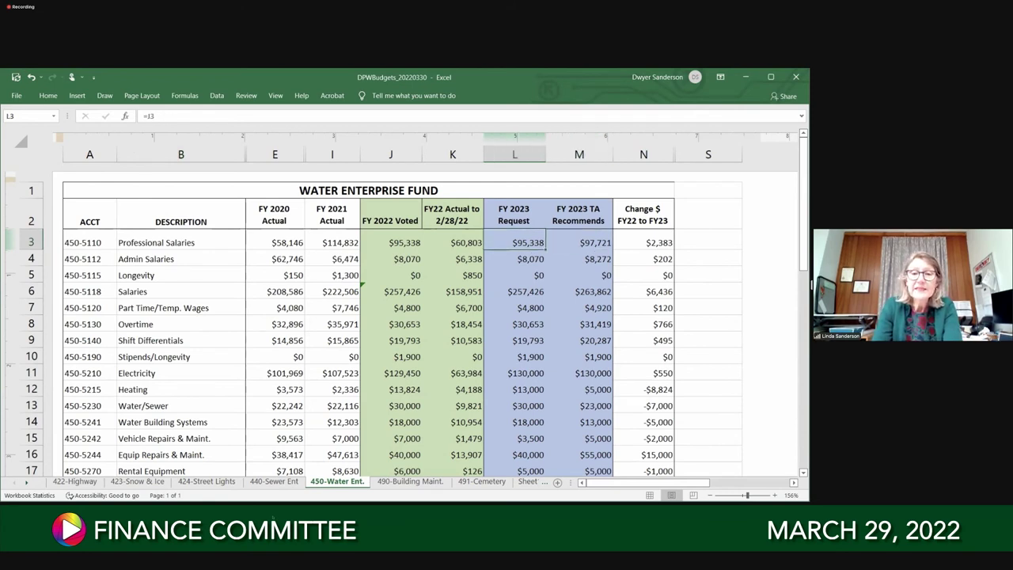
click(514, 243)
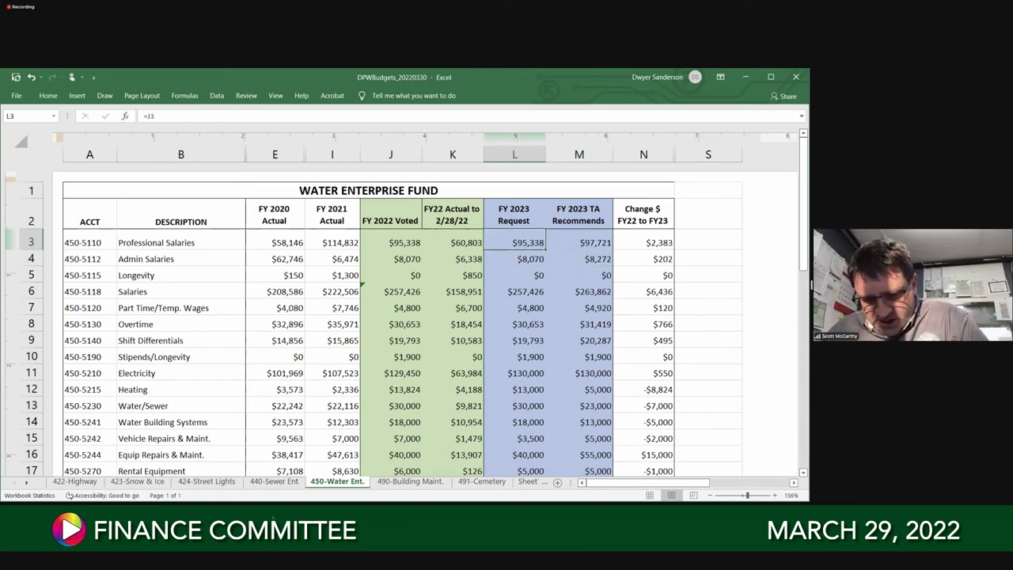
drag(606, 237, 595, 319)
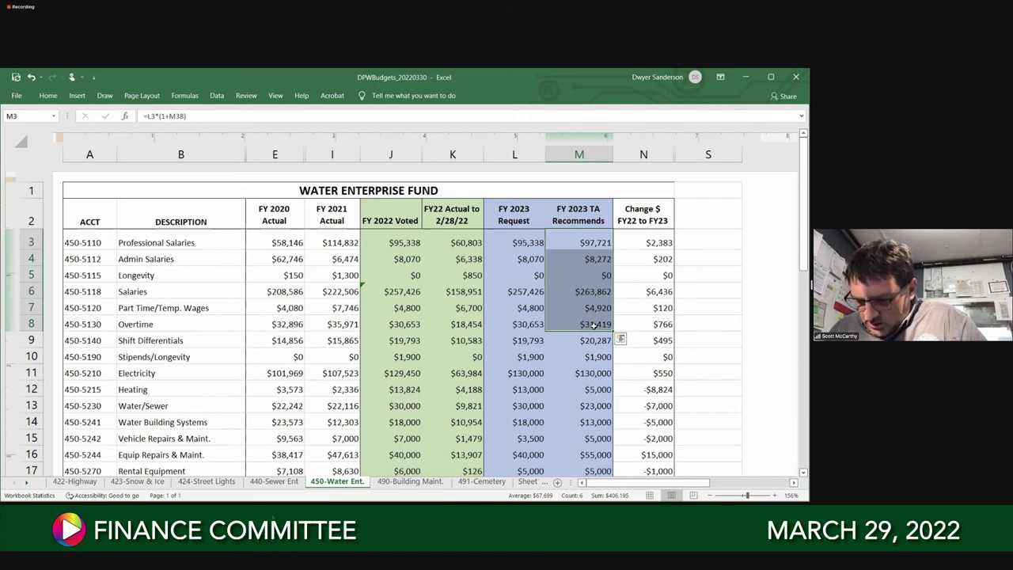
Select in turn the recommended amounts from Shift Differentials (M9) to Heating (M12), then highlight the Heating figures in E12:M12
click(595, 342)
click(597, 358)
click(599, 377)
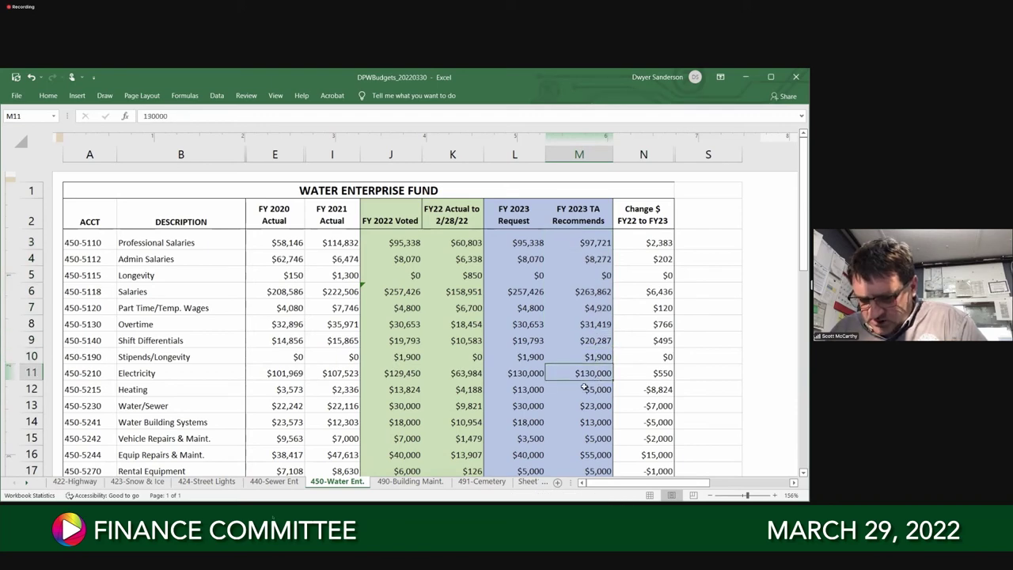
scroll(586, 379, down, 2)
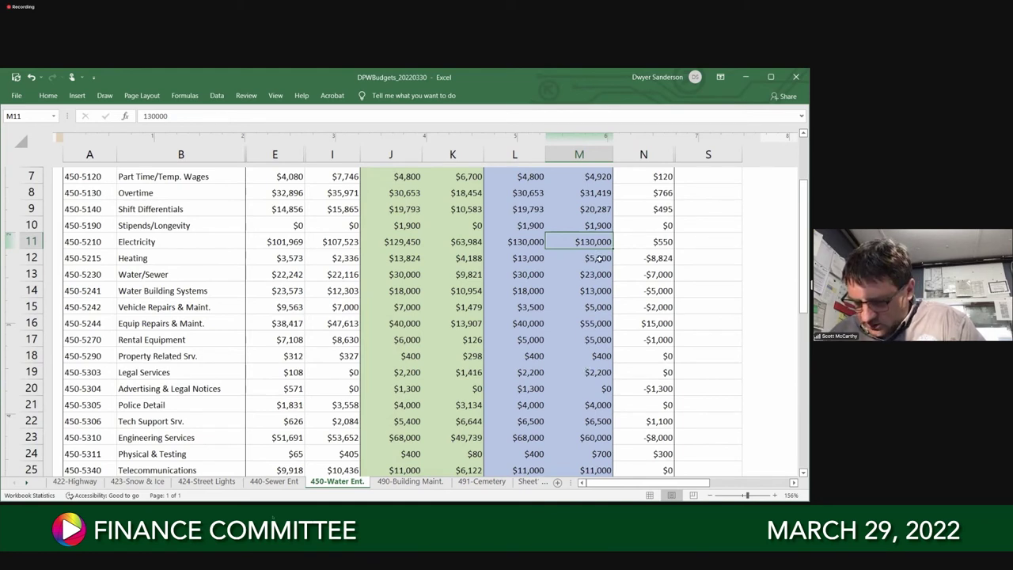
key(Down)
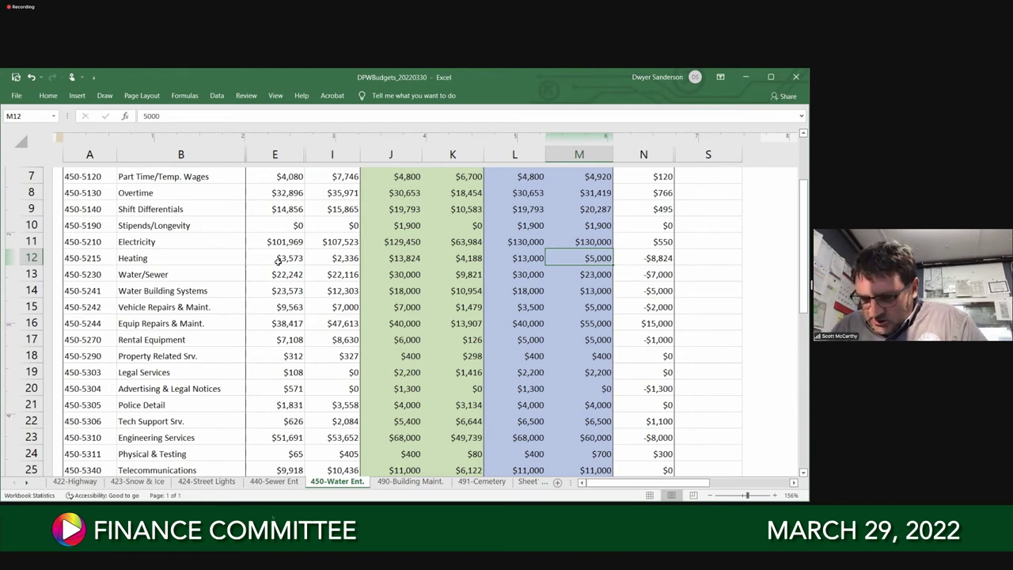
drag(278, 261, 581, 278)
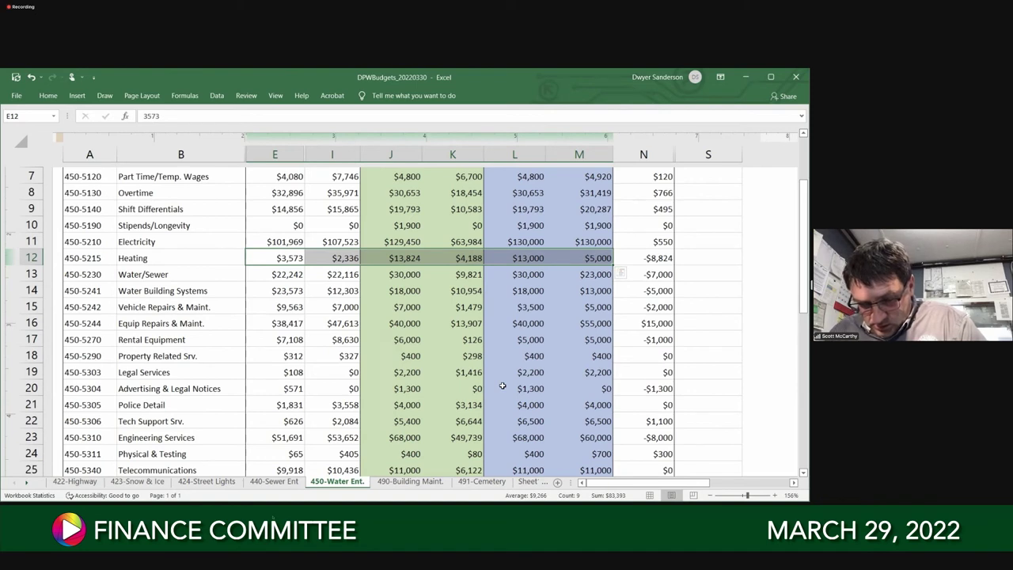
Select the recommended and FY22 actual Water/Sewer amounts (M13, K13), then the recommended amounts from Water Building Systems to Rental Equipment (M14 to M17)
click(599, 275)
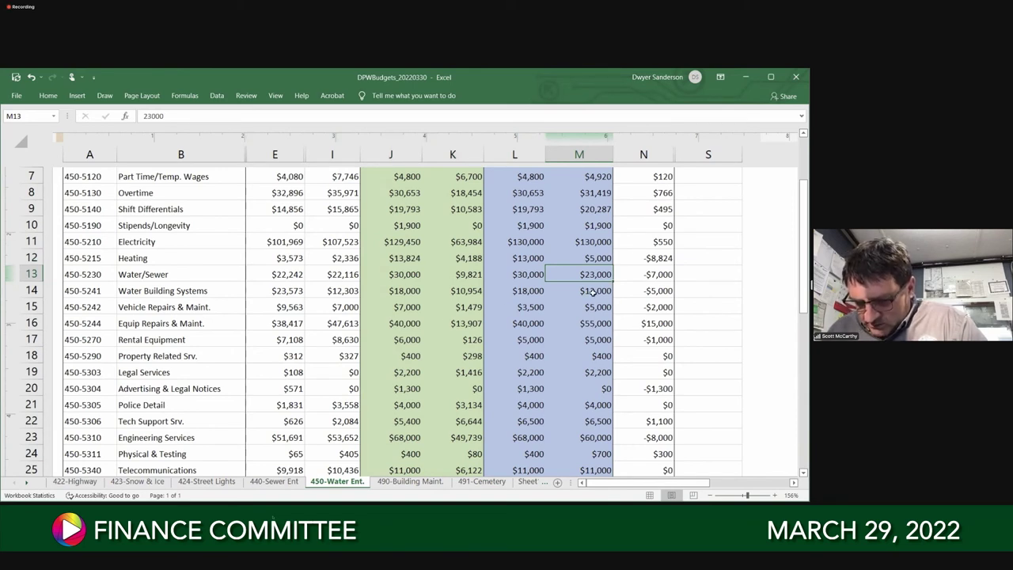
click(469, 278)
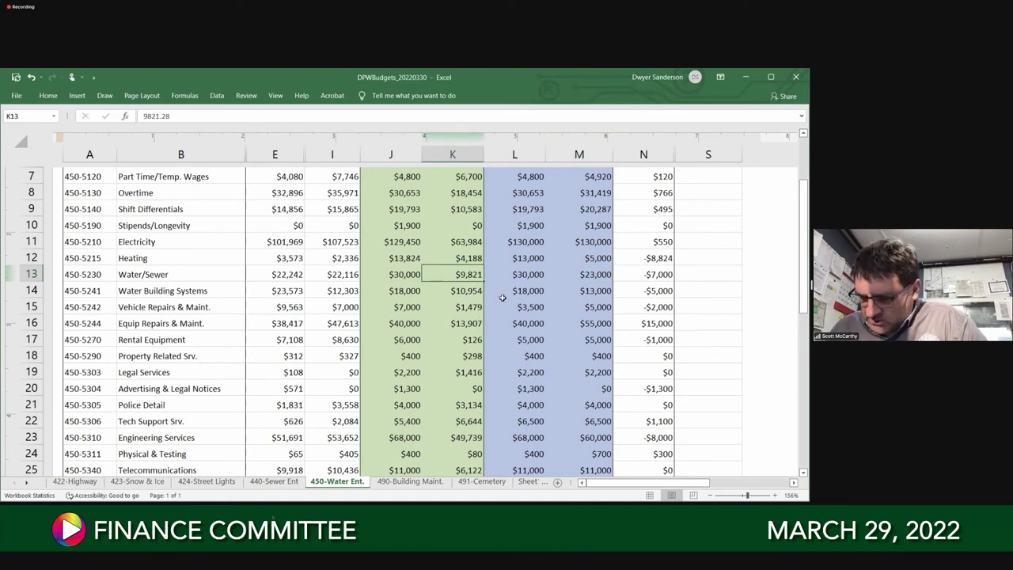
click(597, 294)
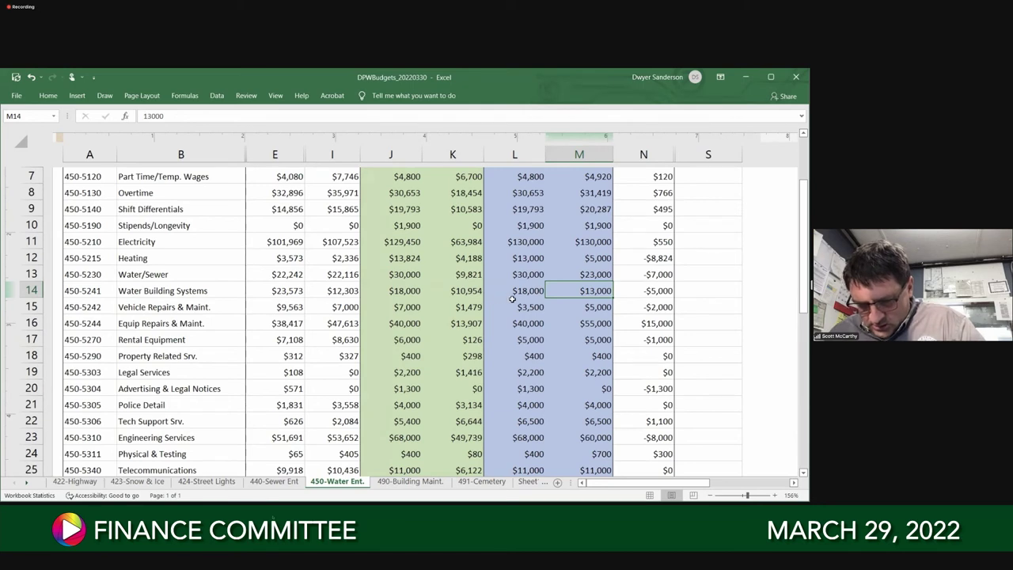
click(582, 307)
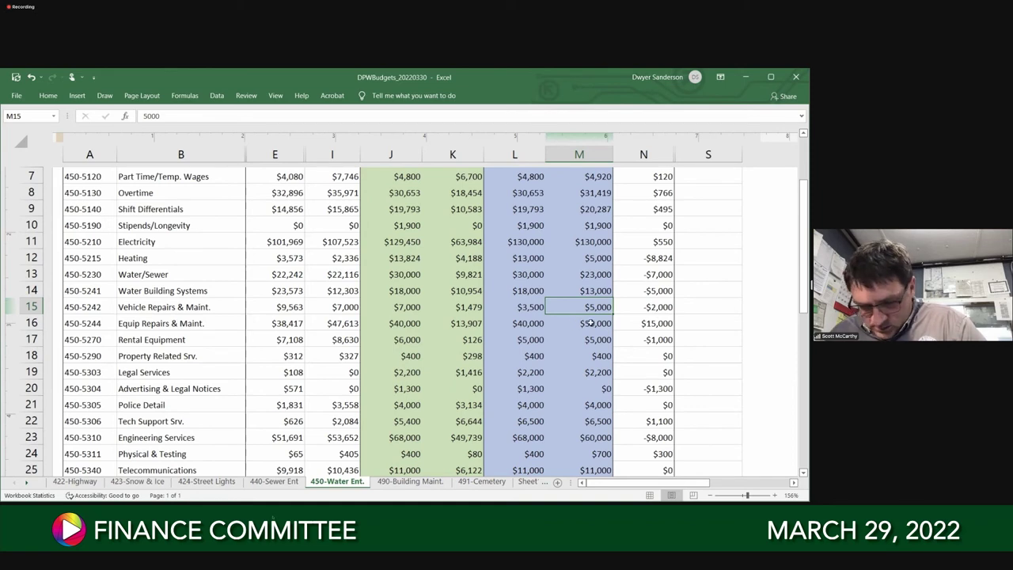
click(593, 324)
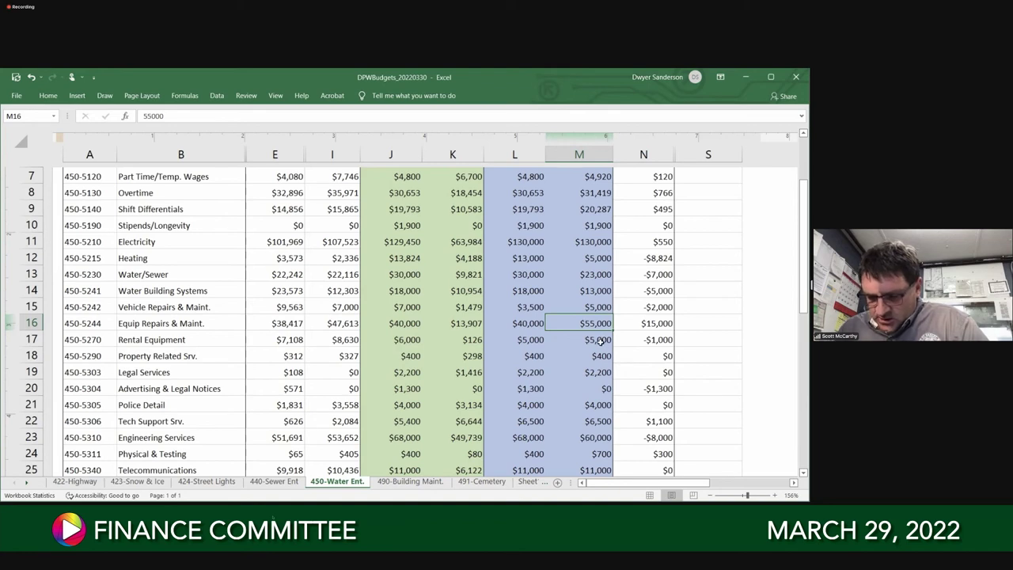
click(601, 341)
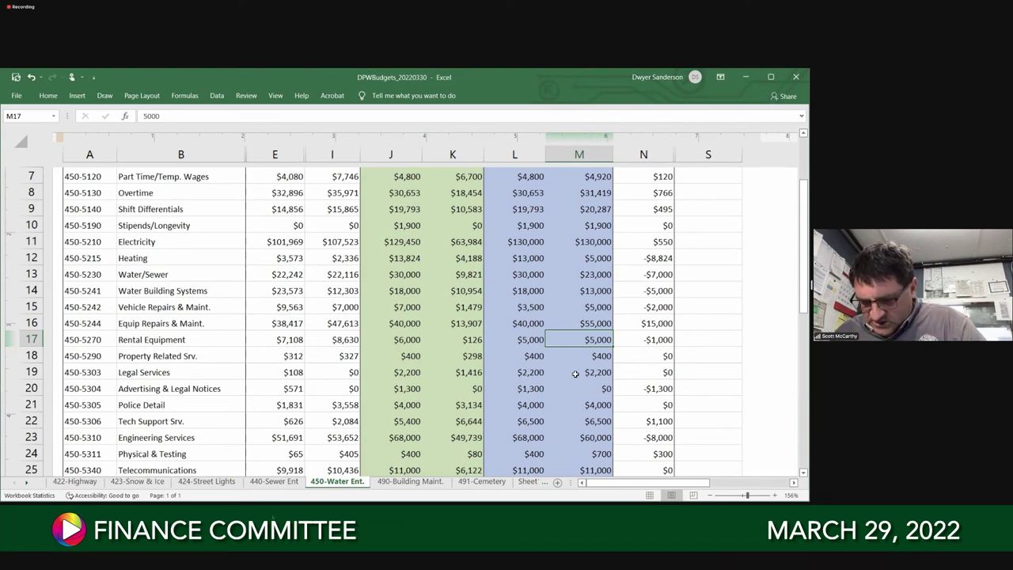
Select in turn the recommended Property Related Srv. (M18), Legal Services (M19) and Advertising & Legal Notices (M20) amounts
key(Down)
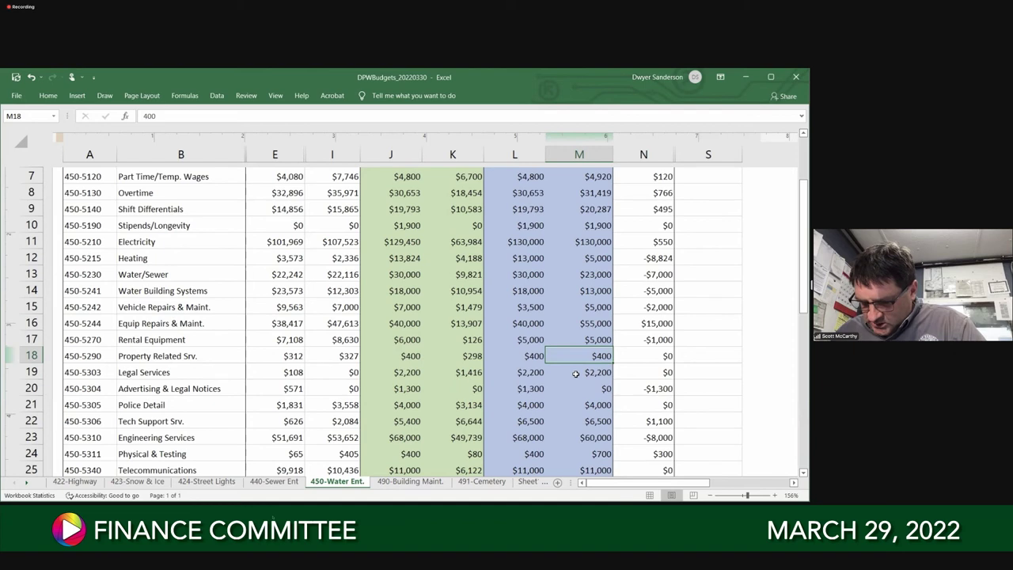
key(Down)
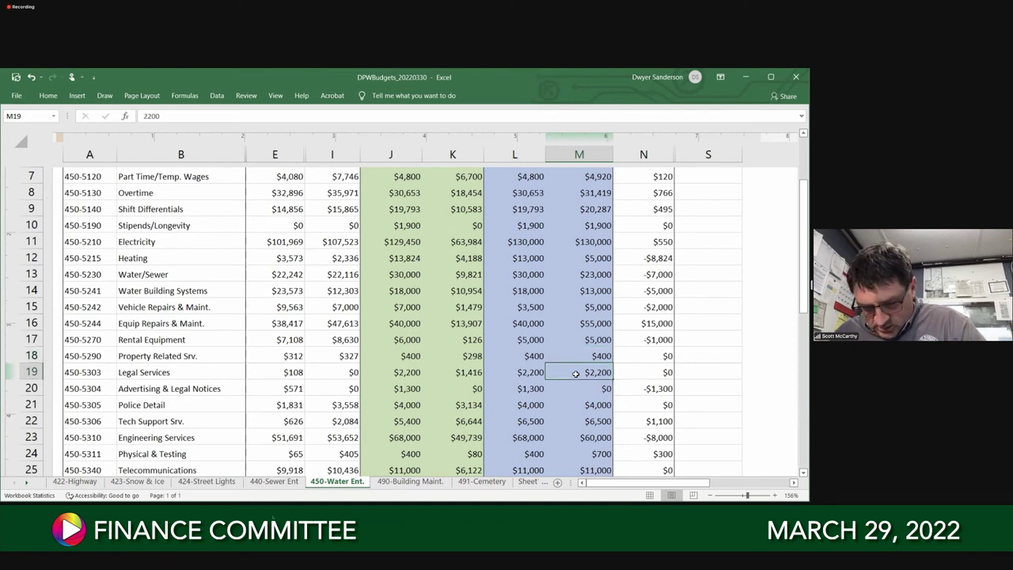
key(Down)
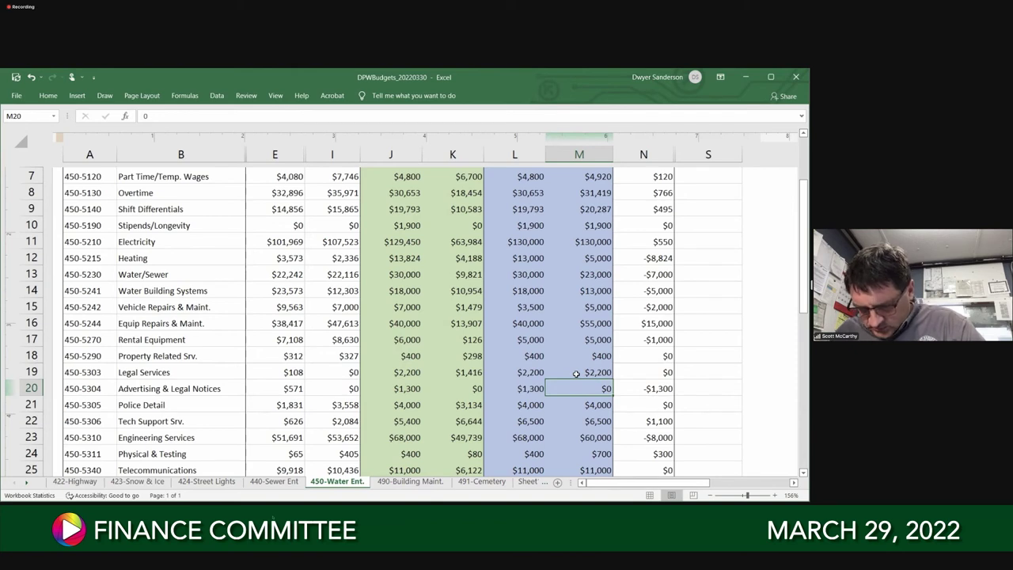
Compare the Advertising & Legal Notices amounts across years in row 20, ending on the FY 2021 actual in I20
key(Left)
key(Left)
key(Left)
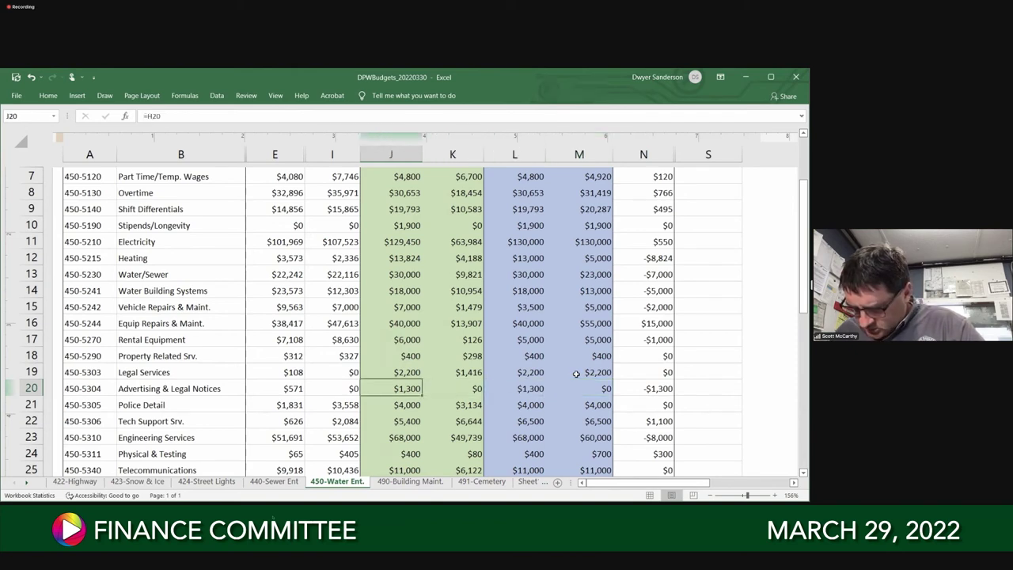
key(Right)
key(Right)
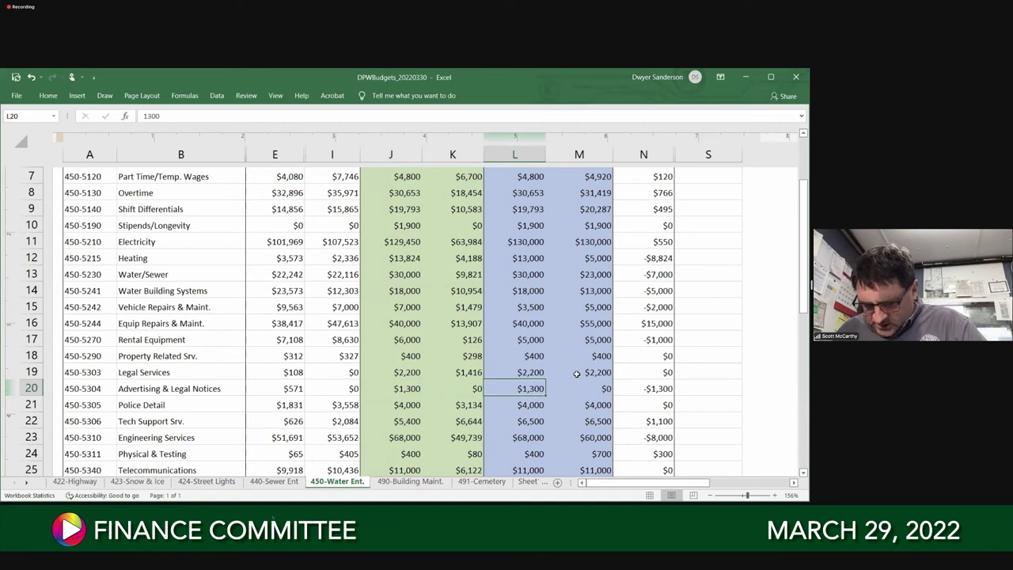
key(Left)
key(Left)
key(Left)
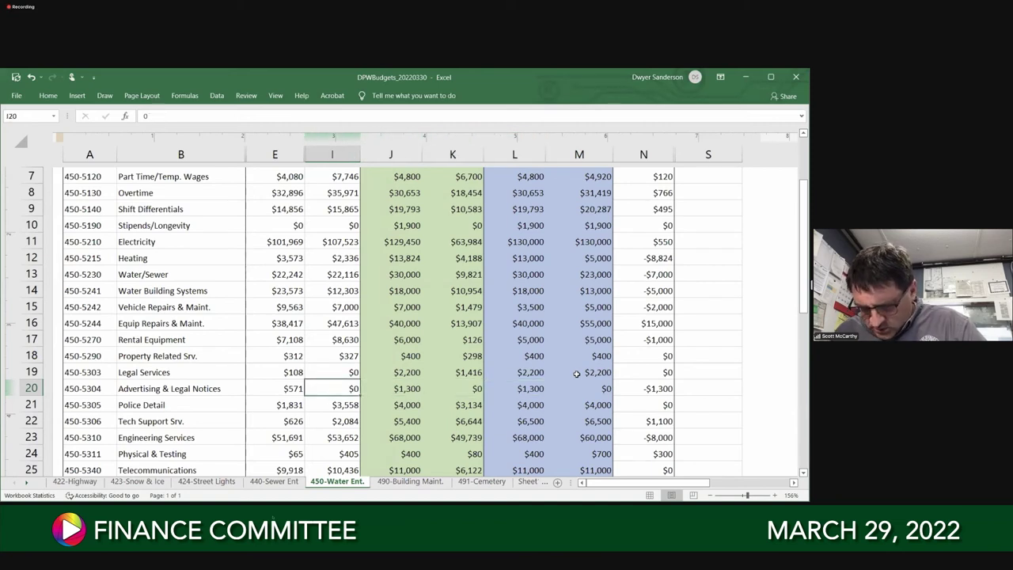
key(Right)
key(Right)
key(Left)
key(Left)
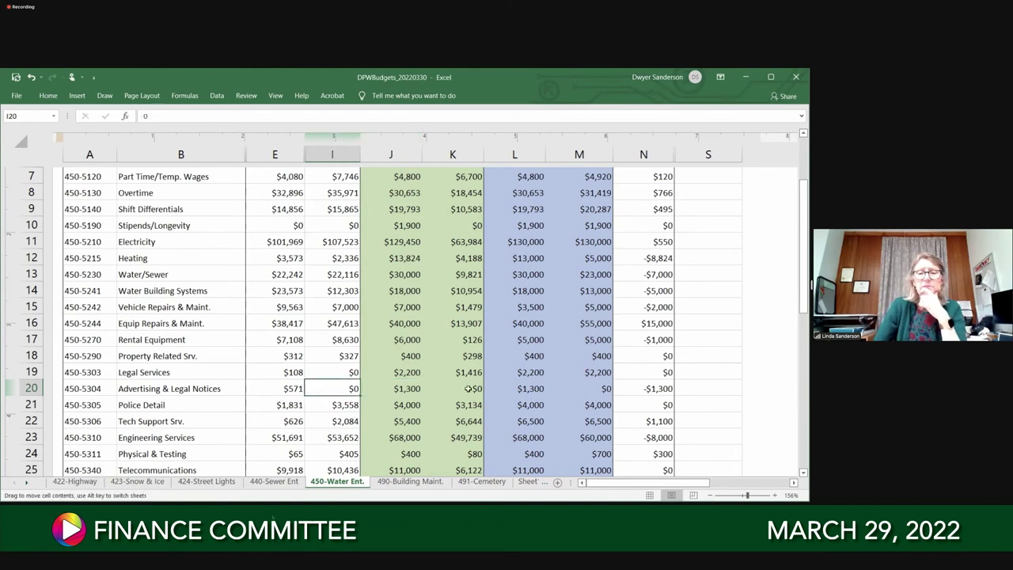
Compare the FY22 actual, requested and recommended Advertising & Legal Notices amounts in K20:M20, ending on the recommended amount in M20
key(Right)
key(Right)
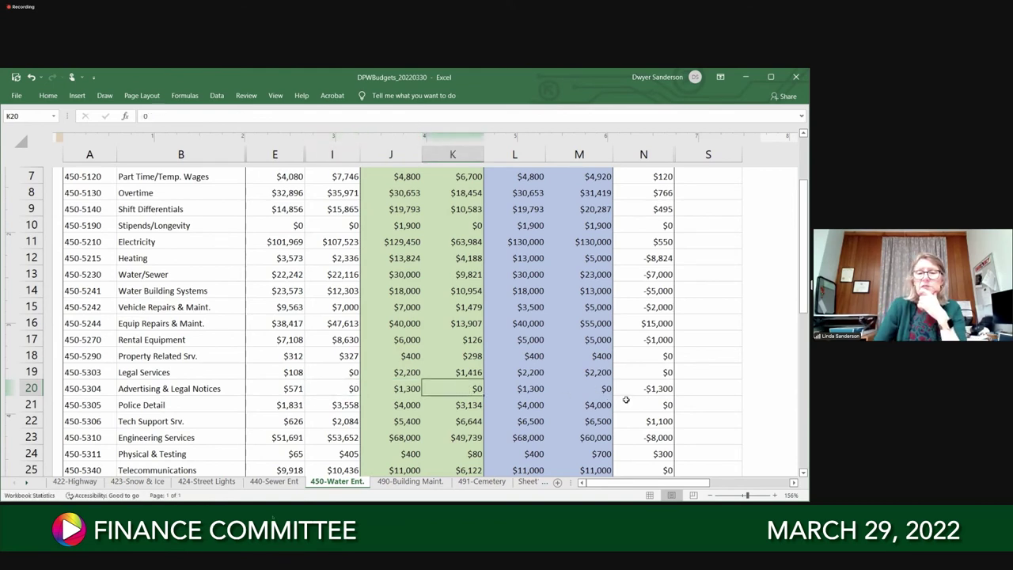
key(Right)
key(Right)
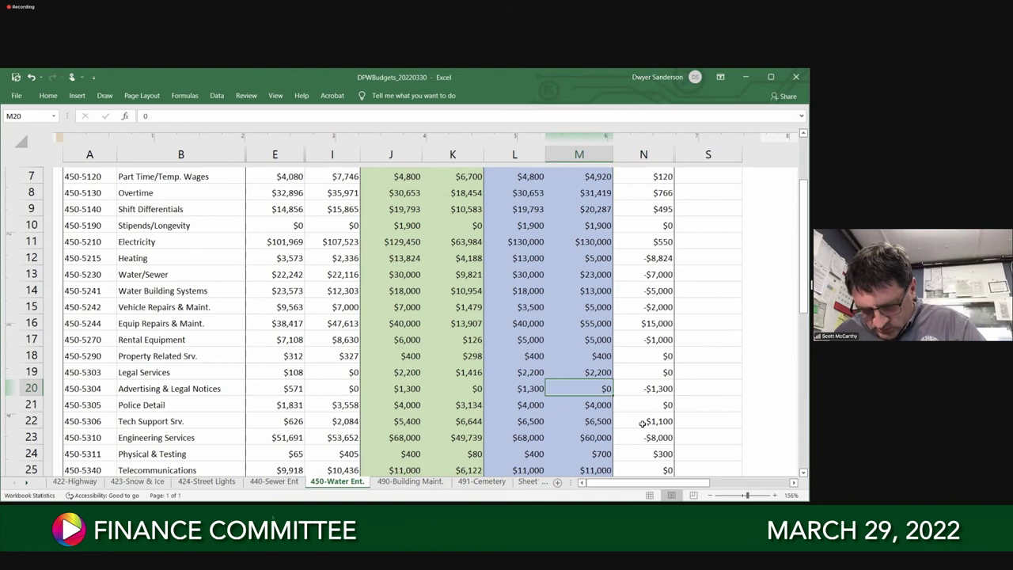
key(Left)
key(Left)
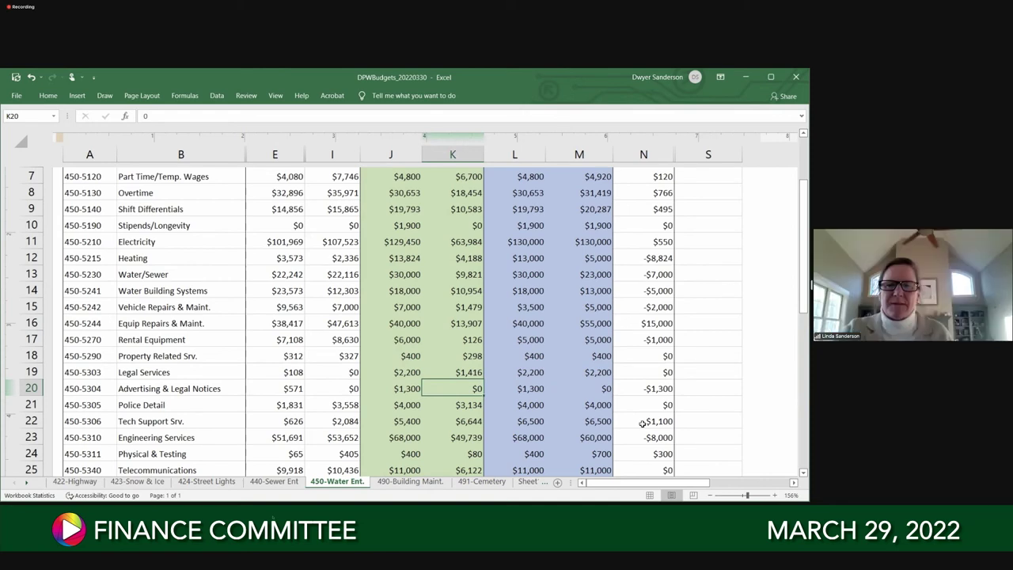
key(Right)
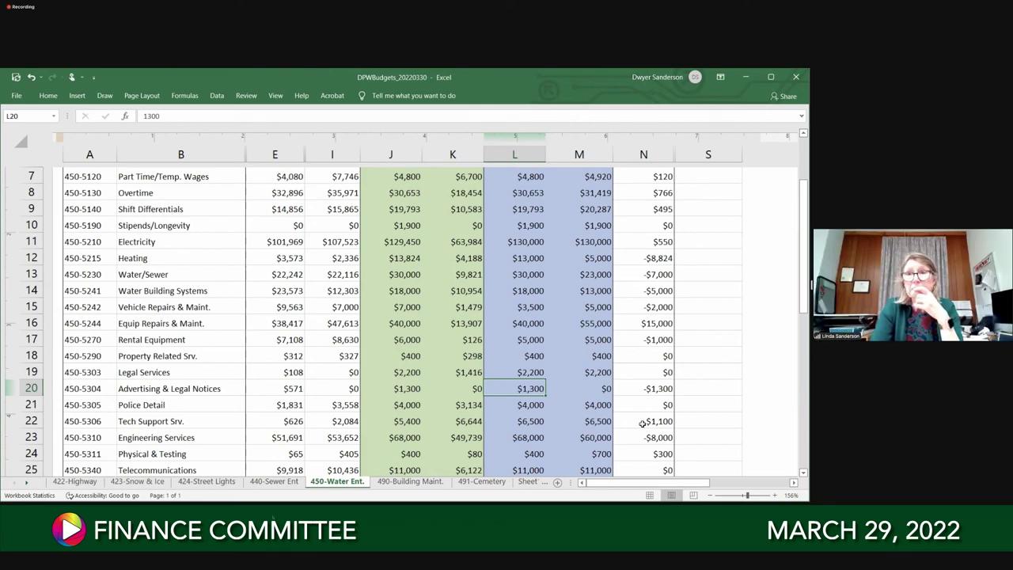
key(Right)
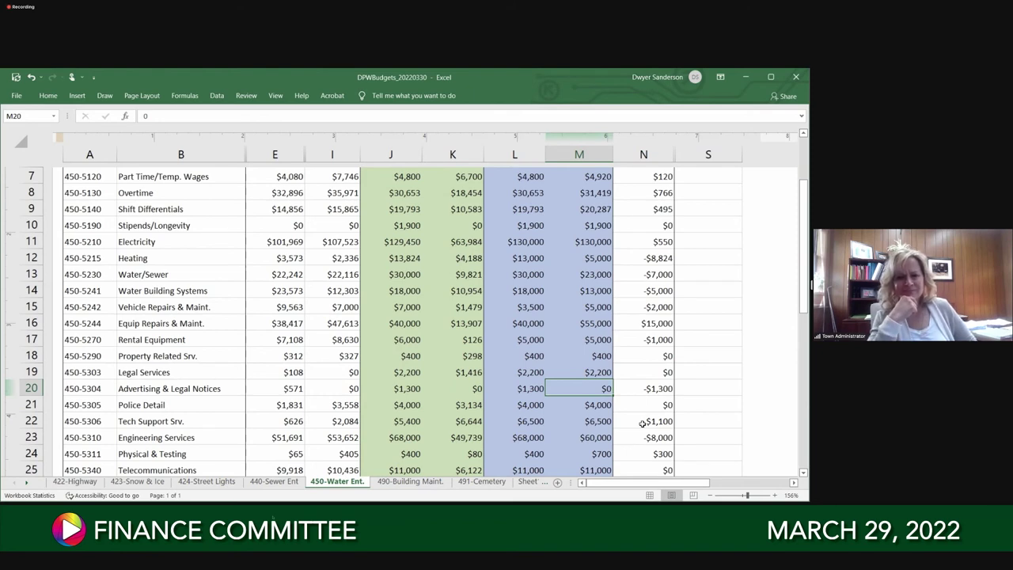
Select in turn the recommended Police Detail (M21), Tech Support Srv. (M22) and Engineering Services (M23) amounts
key(Down)
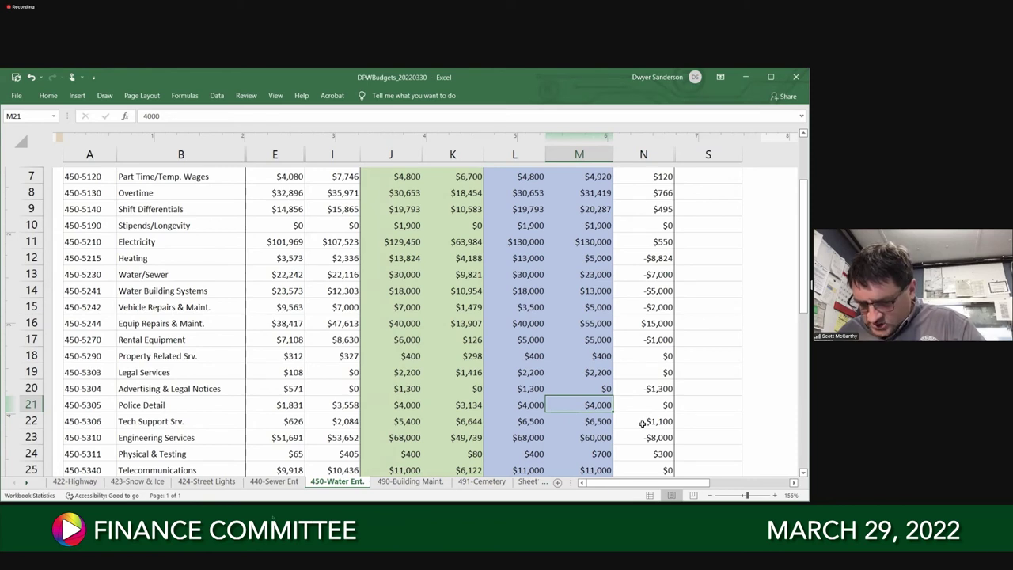
key(Down)
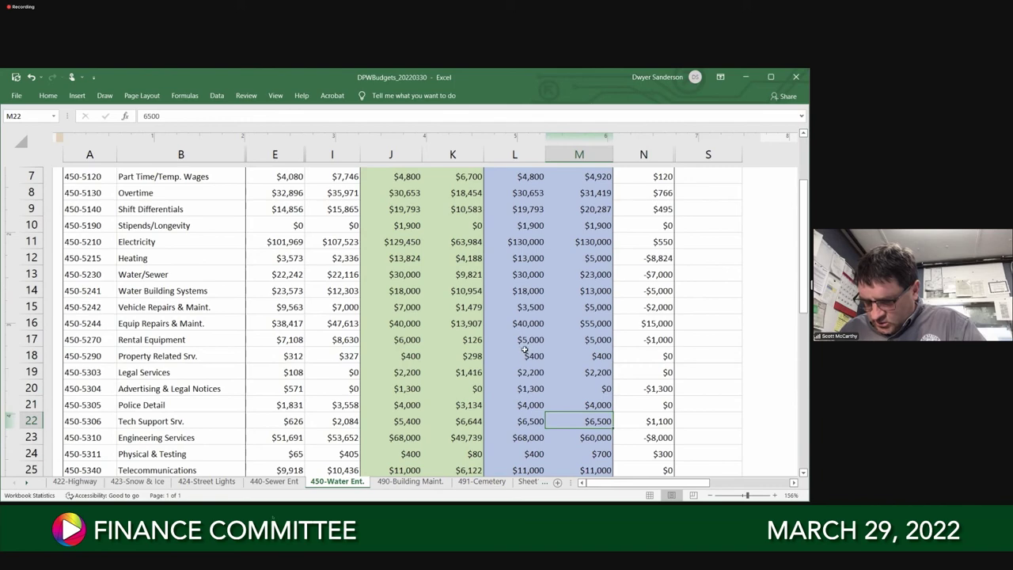
scroll(523, 344, down, 3)
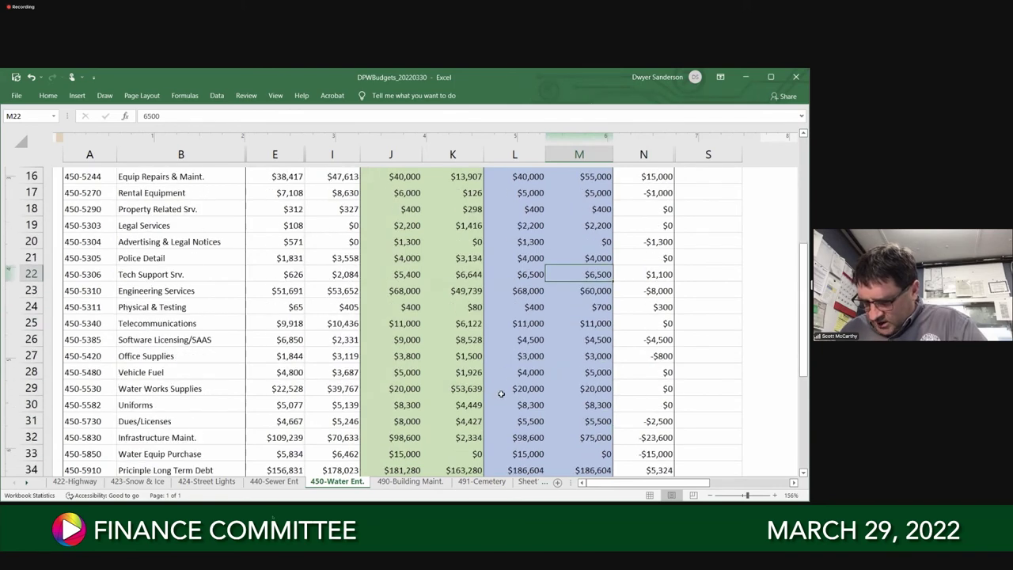
scroll(501, 392, down, 1)
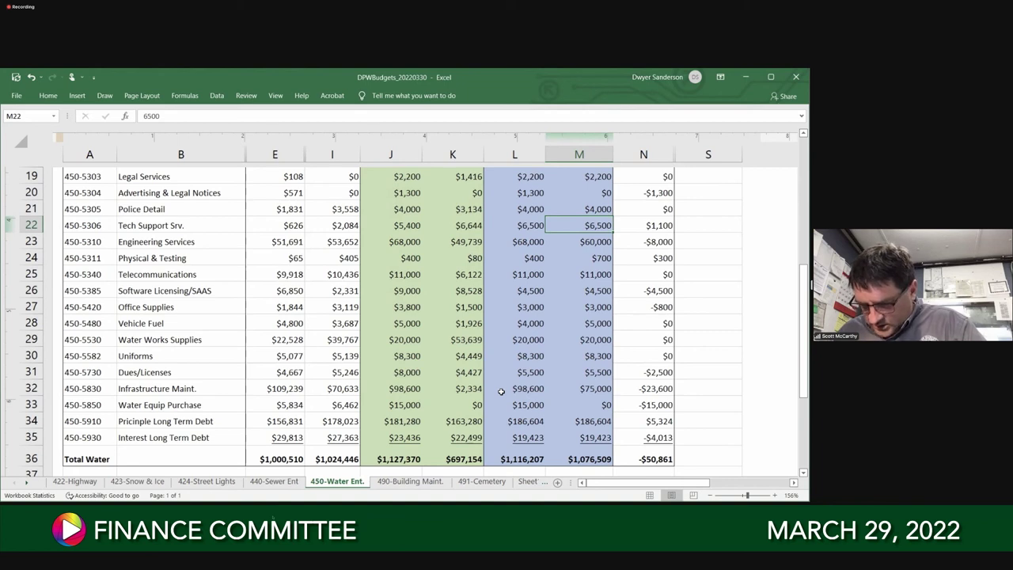
key(Down)
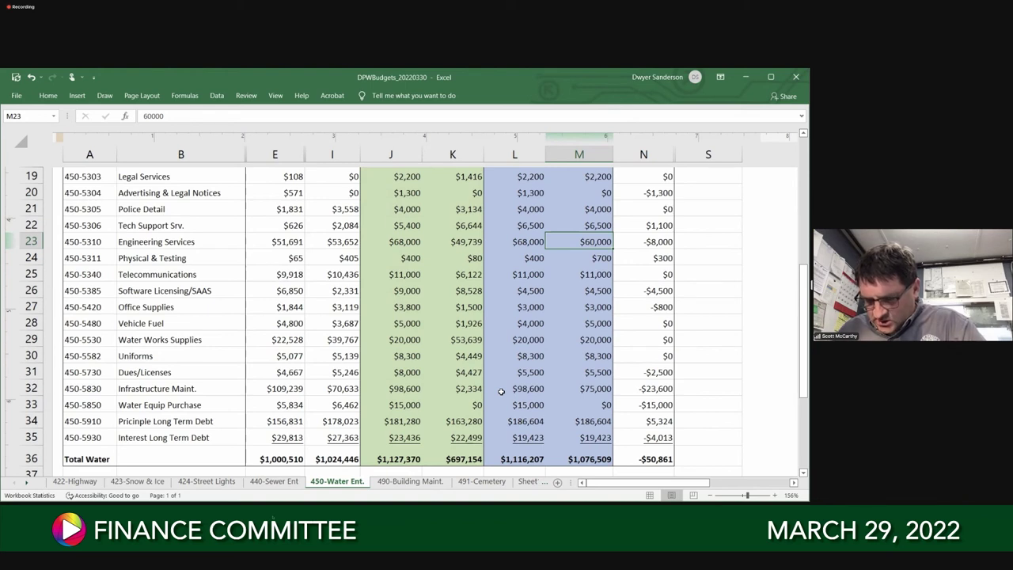
Compare the Engineering Services amounts in row 23 back to the FY22 budget (J23), ending on the recommended amount in M23
key(Left)
key(Right)
key(Left)
key(Left)
key(Left)
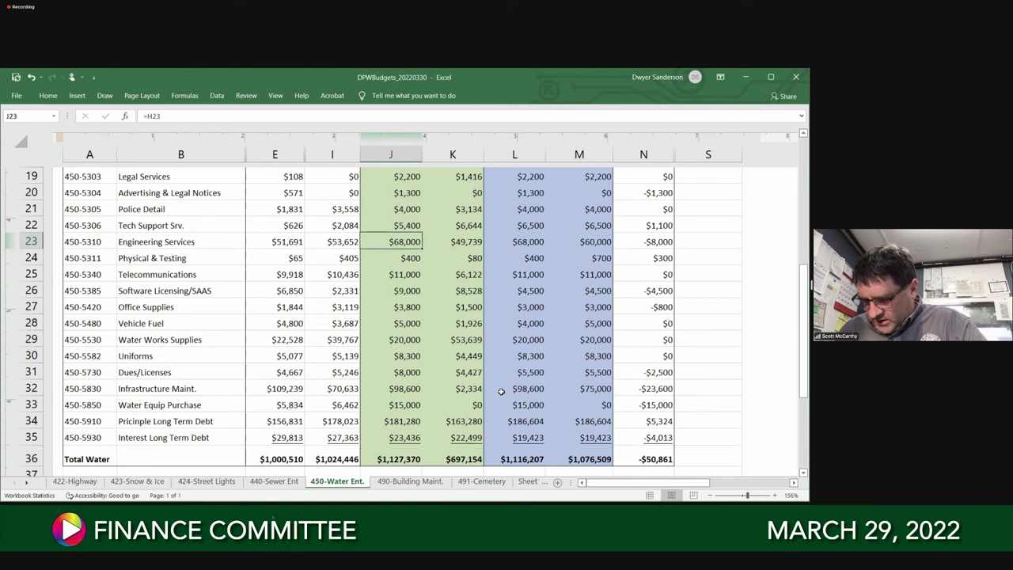
key(Right)
key(Right)
key(Right)
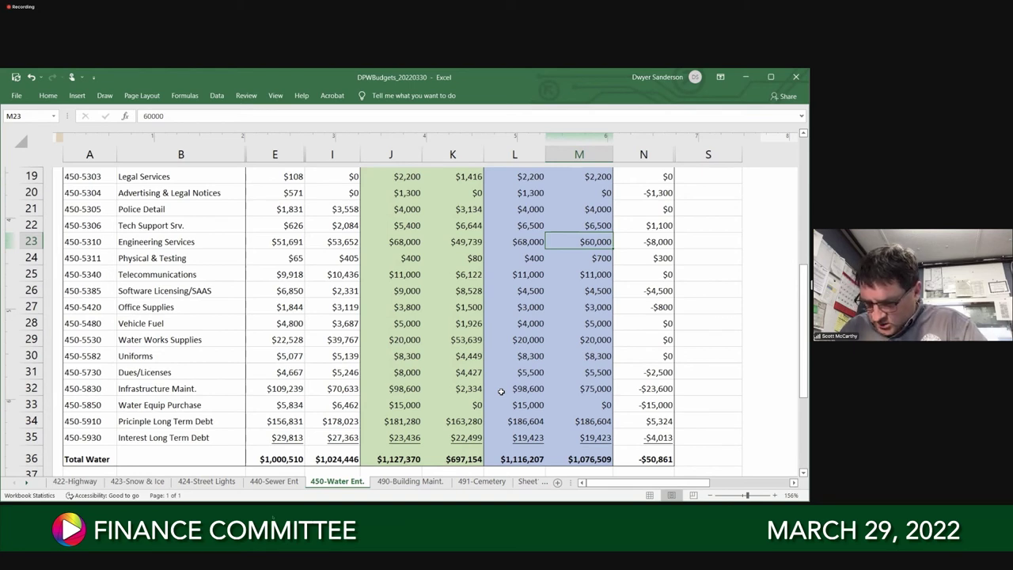
Select in turn the recommended amounts from Physical & Testing (M24) to Vehicle Fuel (M28)
key(Down)
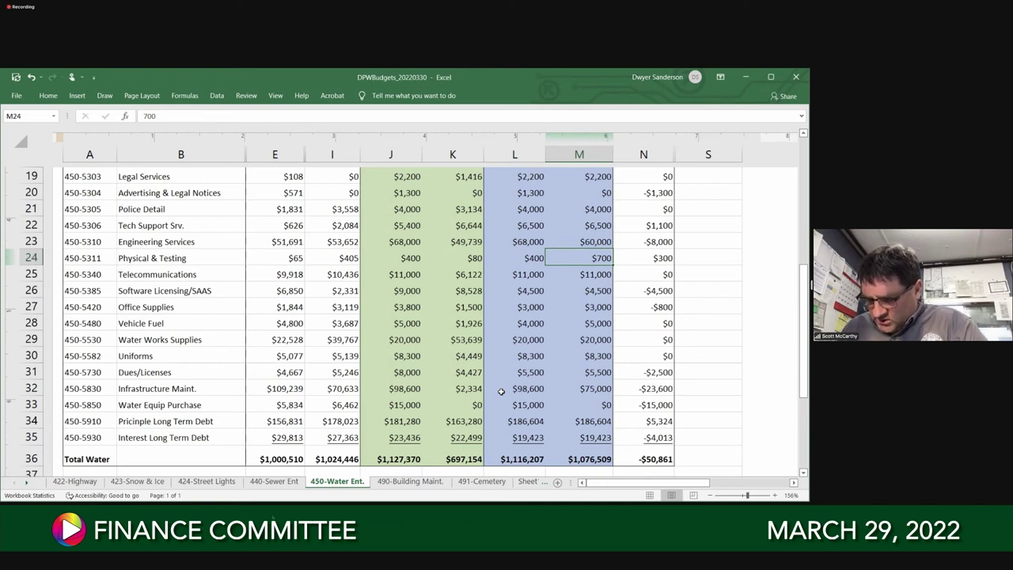
key(Down)
key(Up)
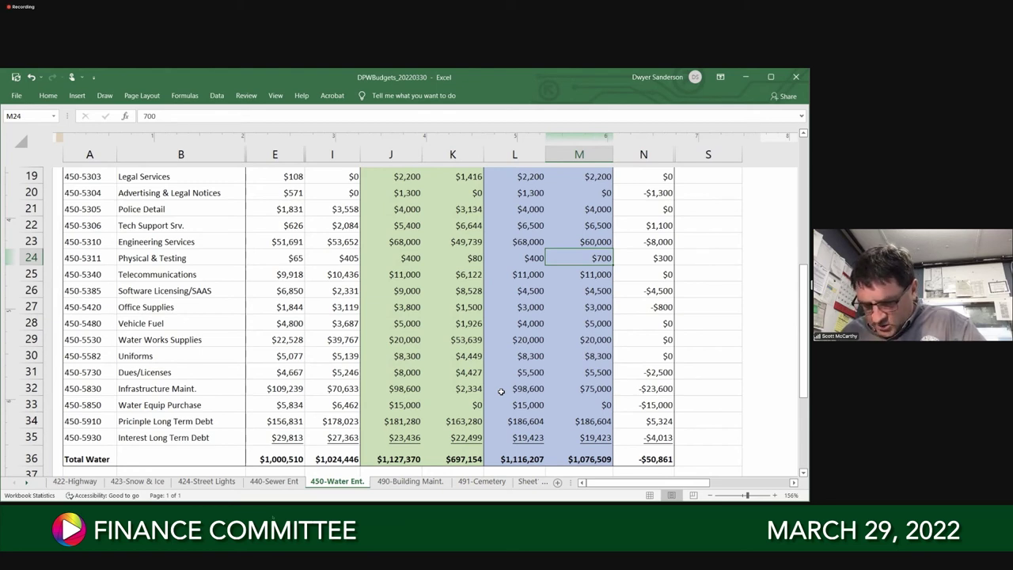
key(Down)
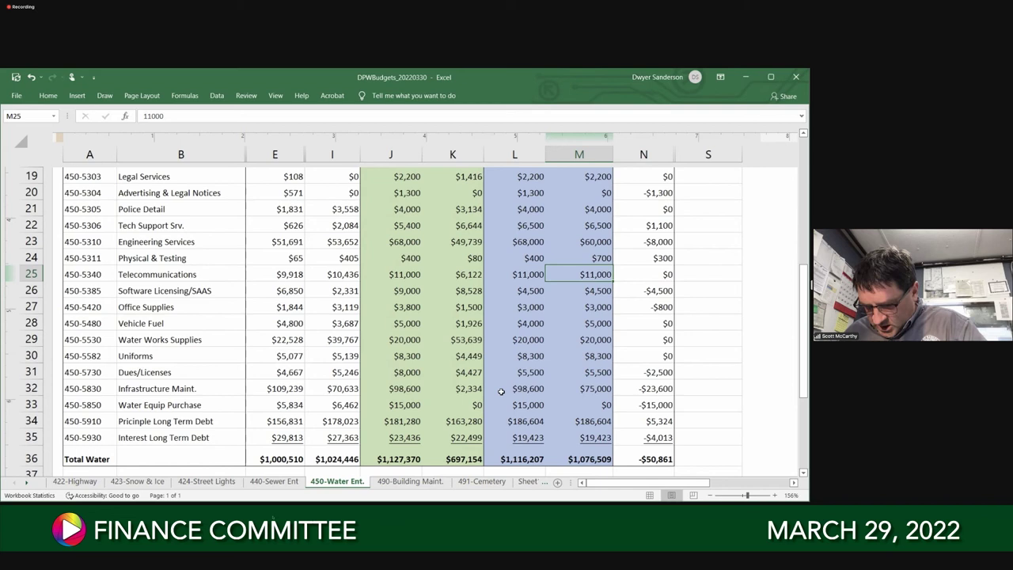
key(Down)
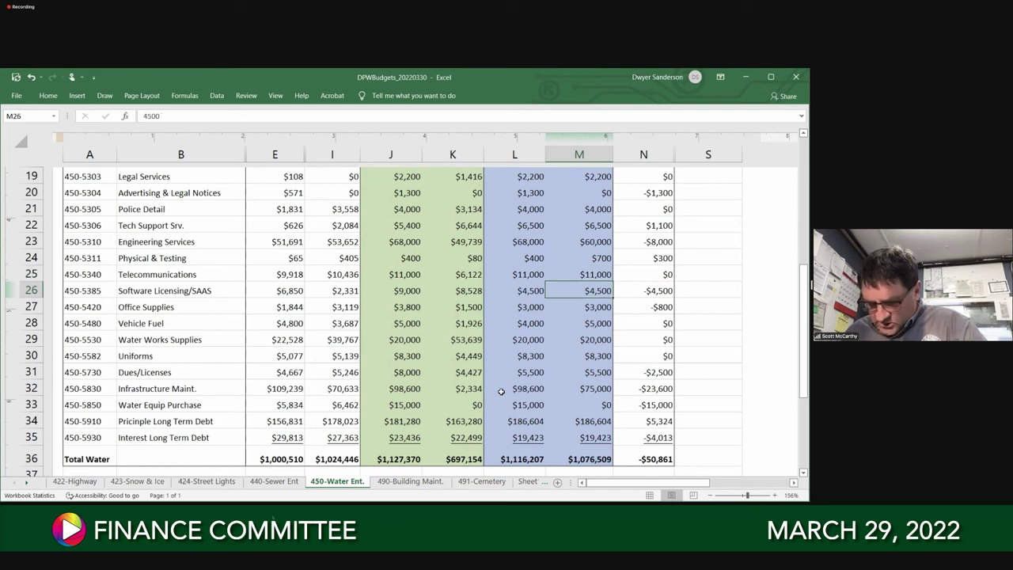
key(Down)
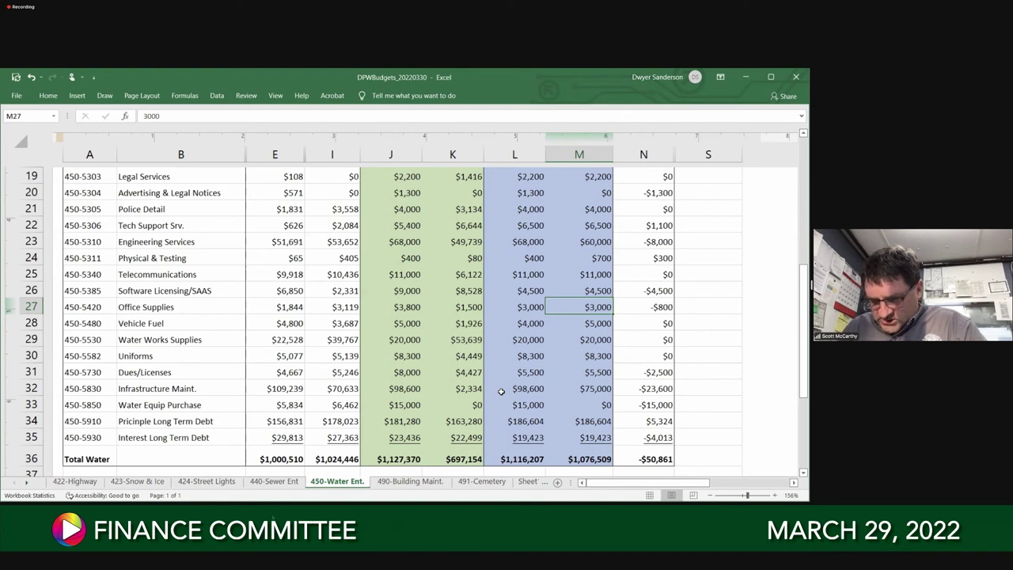
key(Down)
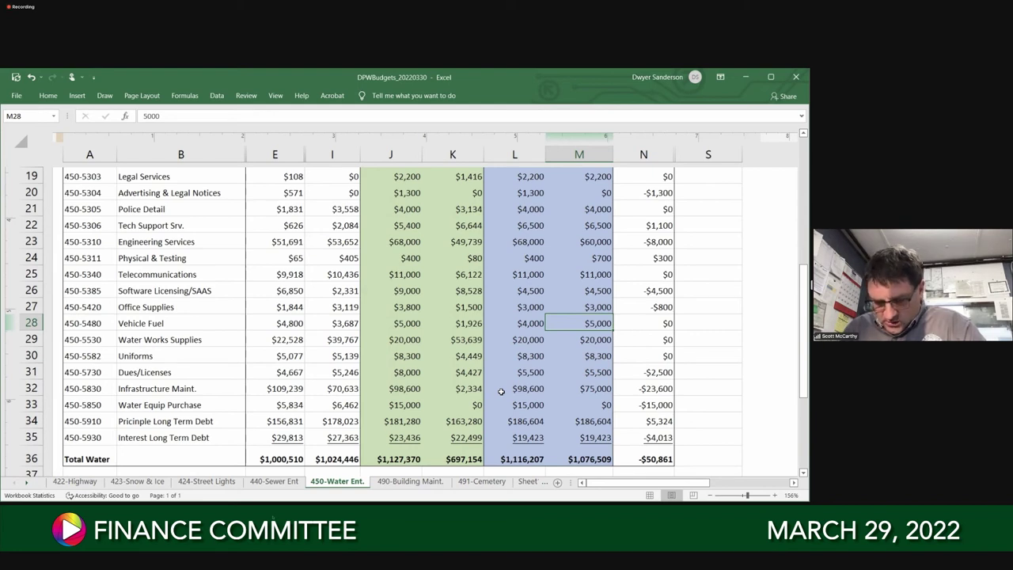
Check the FY22 actual Vehicle Fuel amount in K28, then return to the recommended amount in M28
key(Left)
key(Left)
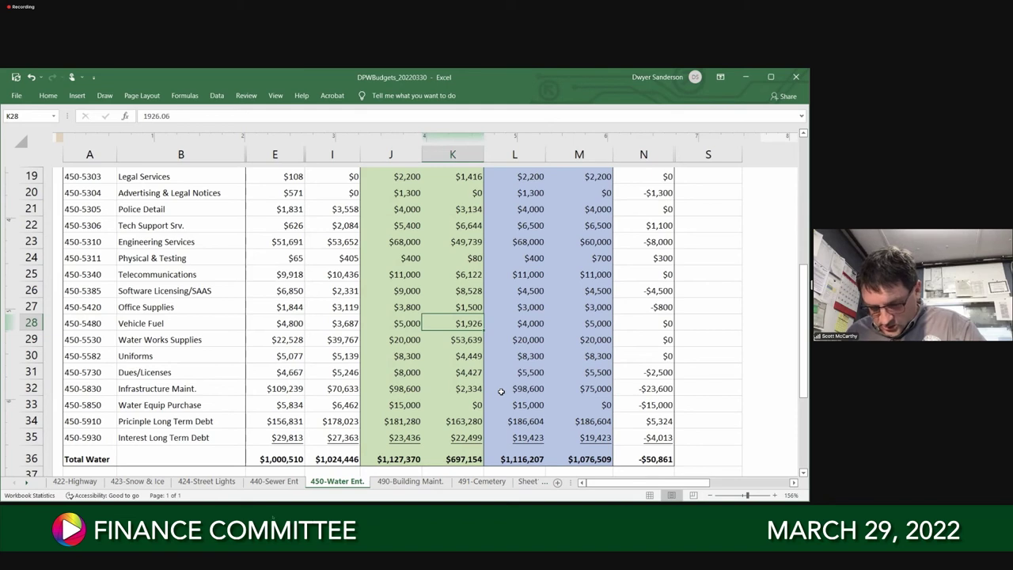
key(Right)
key(Right)
Select in turn the recommended amounts from Water Works Supplies (M29) to Infrastructure Maint. (M32)
key(Down)
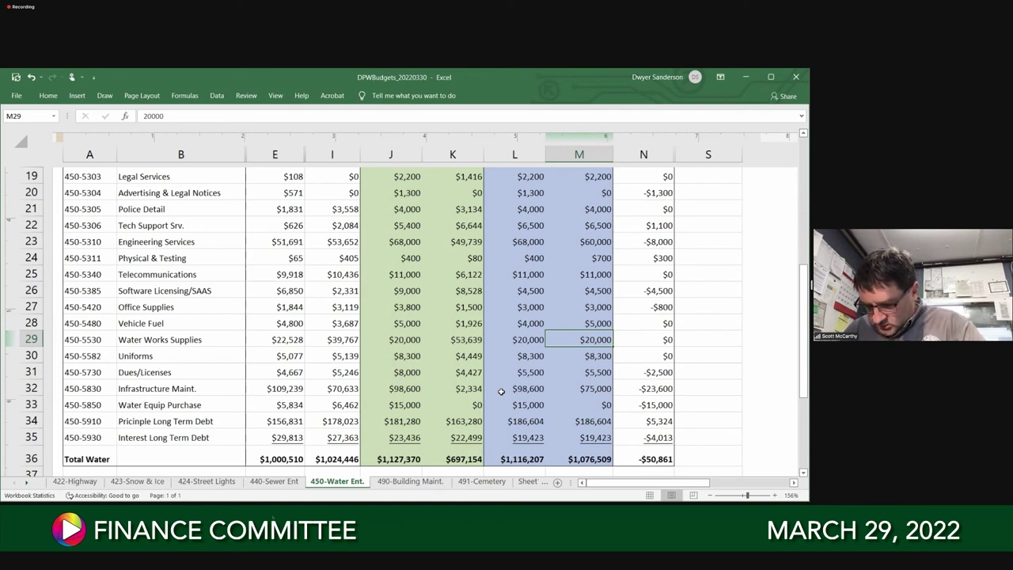
key(Down)
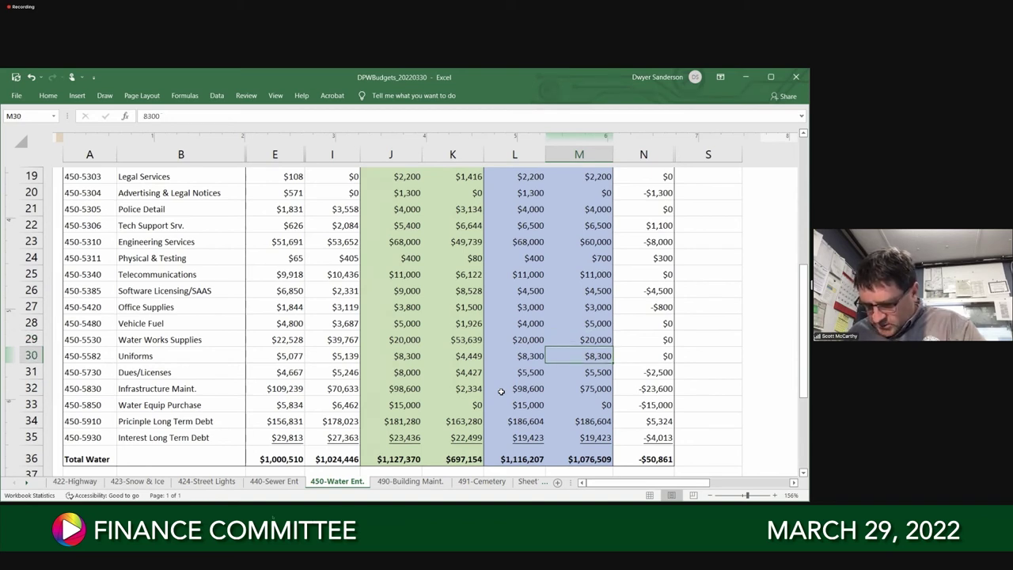
key(Down)
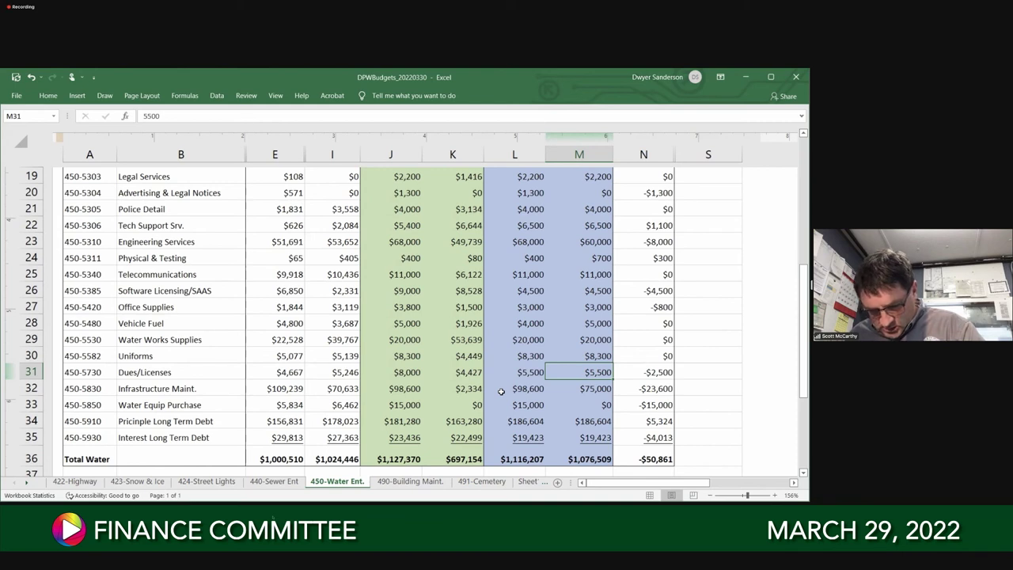
key(Down)
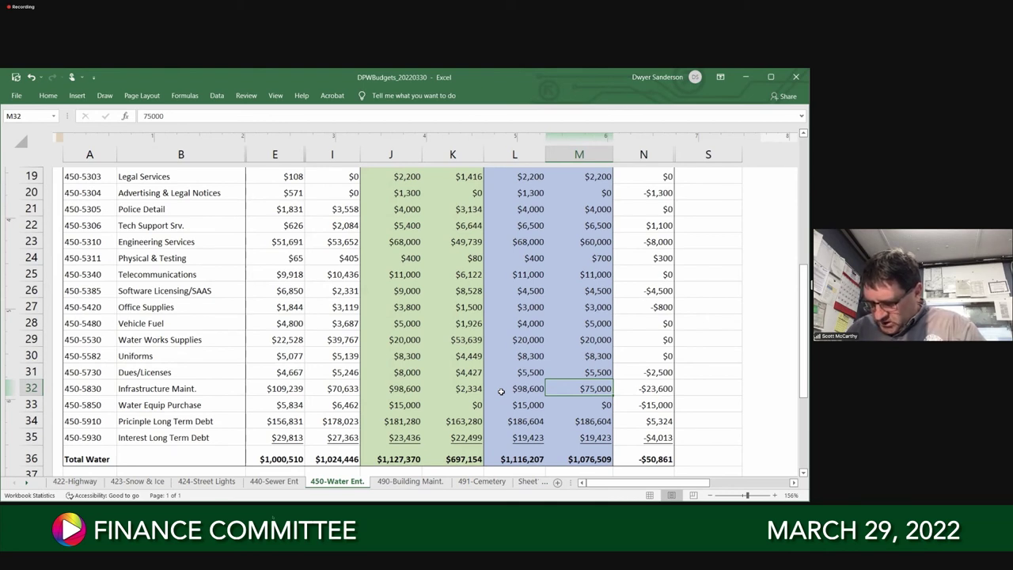
key(Down)
key(Up)
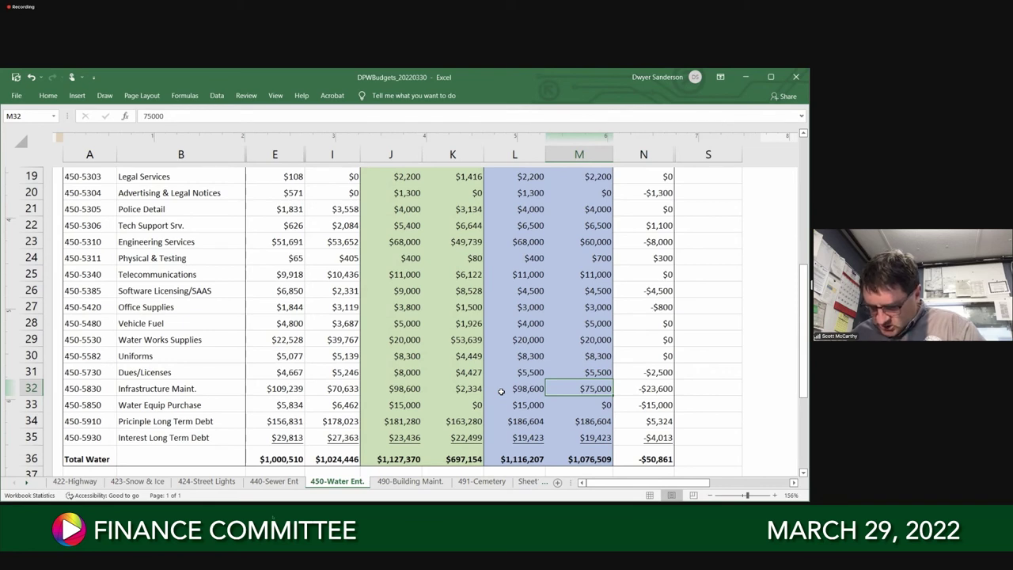
Compare the Water Equip Purchase amounts from M33 back to K33, then the Infrastructure Maint. amounts from K32 to M32
key(Down)
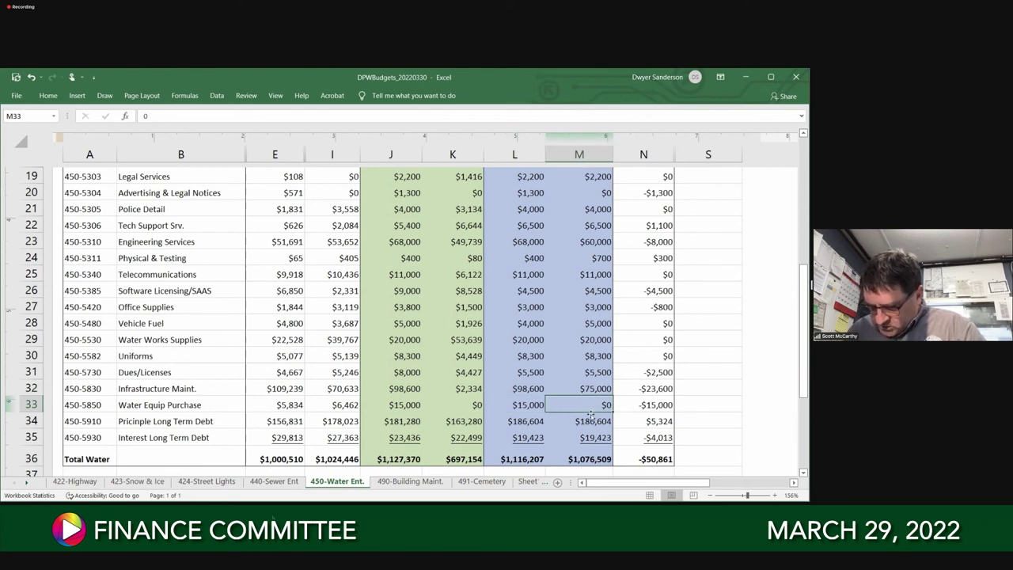
key(Left)
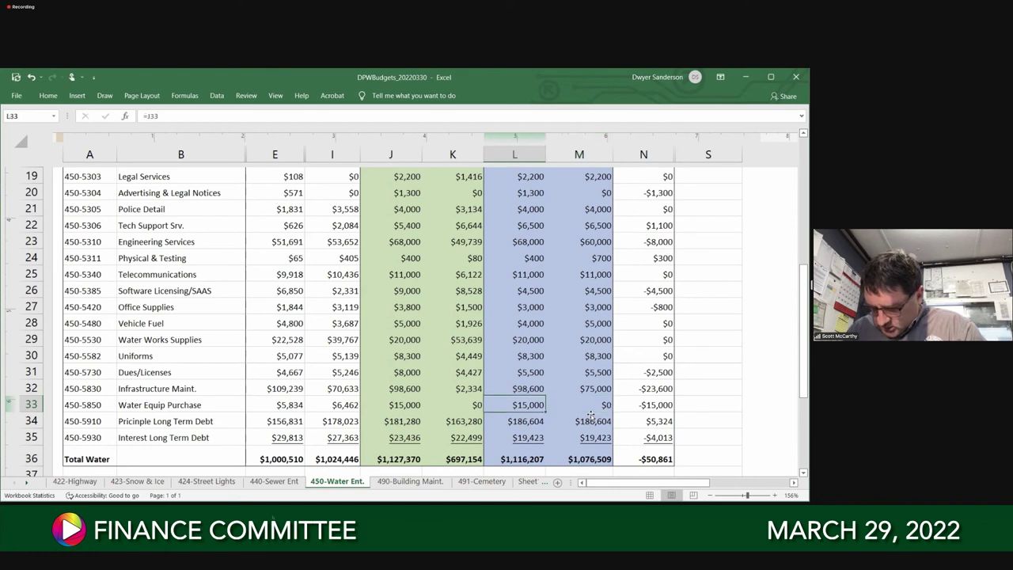
key(Left)
key(Up)
key(Right)
key(Right)
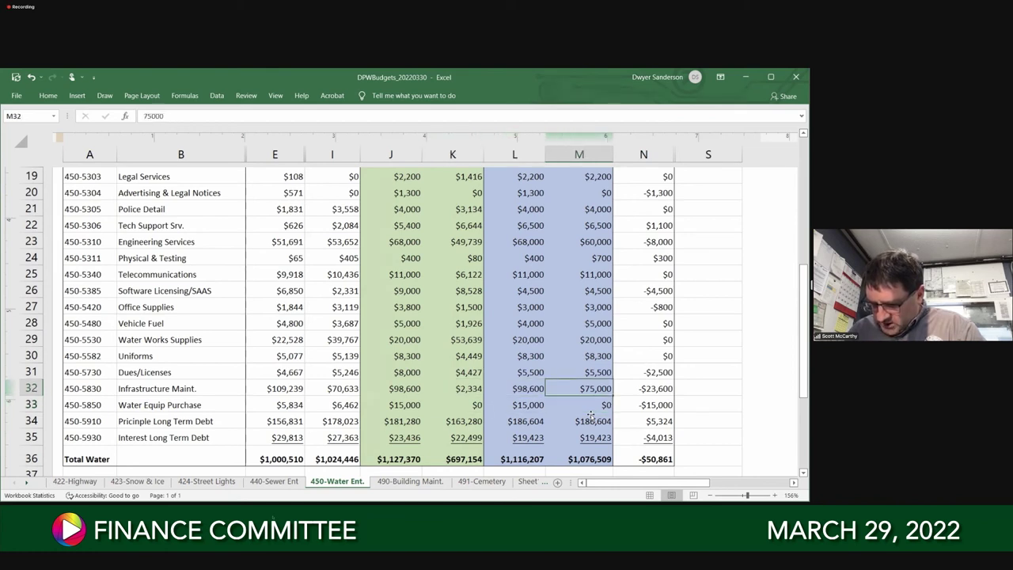
Compare the FY22 budgets for Infrastructure Maint. and Water Equip Purchase (J32, J33) with their recommended amounts, ending on M33
key(Left)
key(Left)
key(Left)
key(Down)
key(Up)
key(Down)
key(Up)
key(Down)
key(Right)
key(Right)
key(Right)
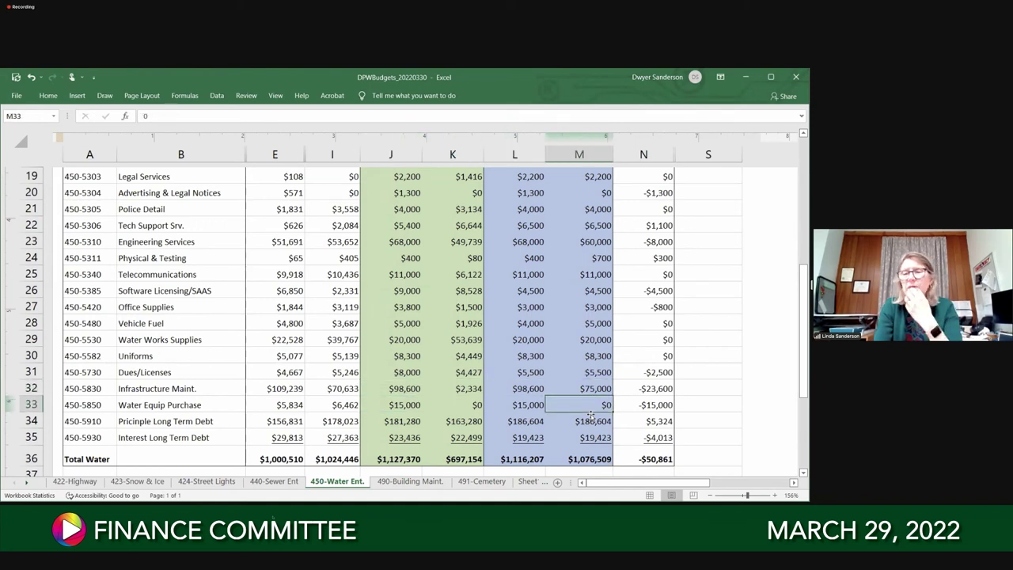
key(Up)
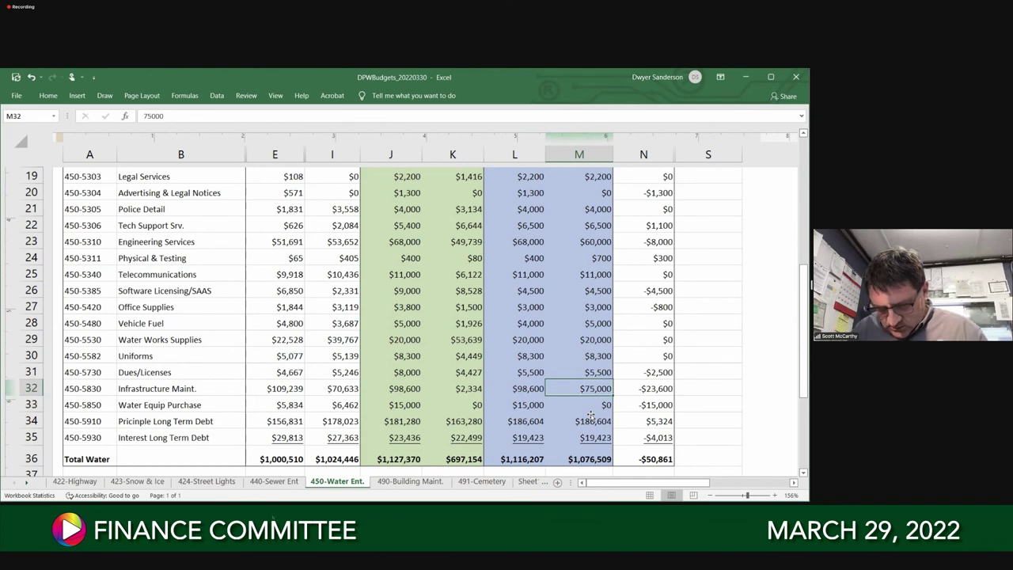
key(Down)
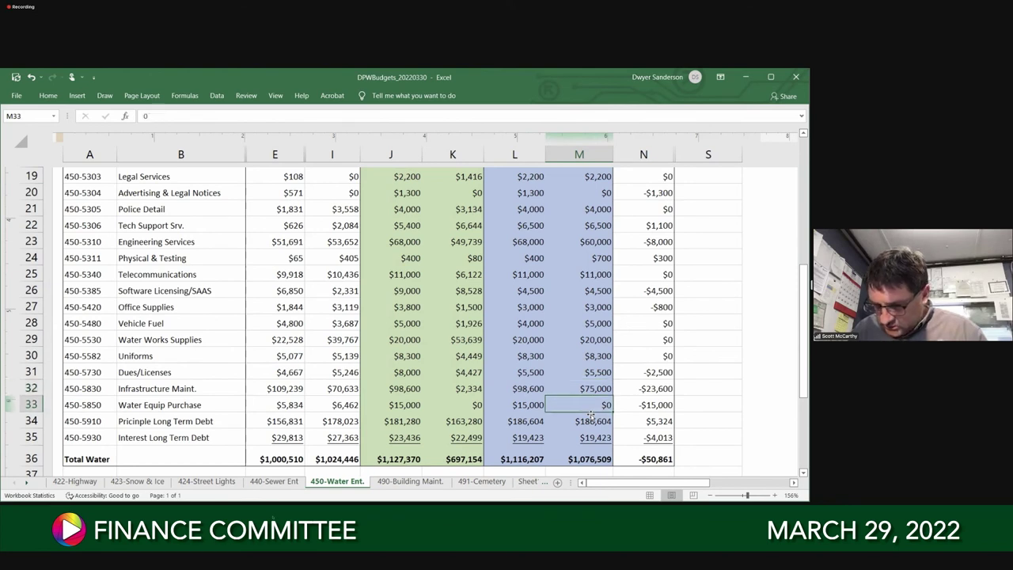
Select the recommended long-term debt principal (M34), debt interest (M35) and Total Water (M36) amounts, then the total difference in N36
key(Down)
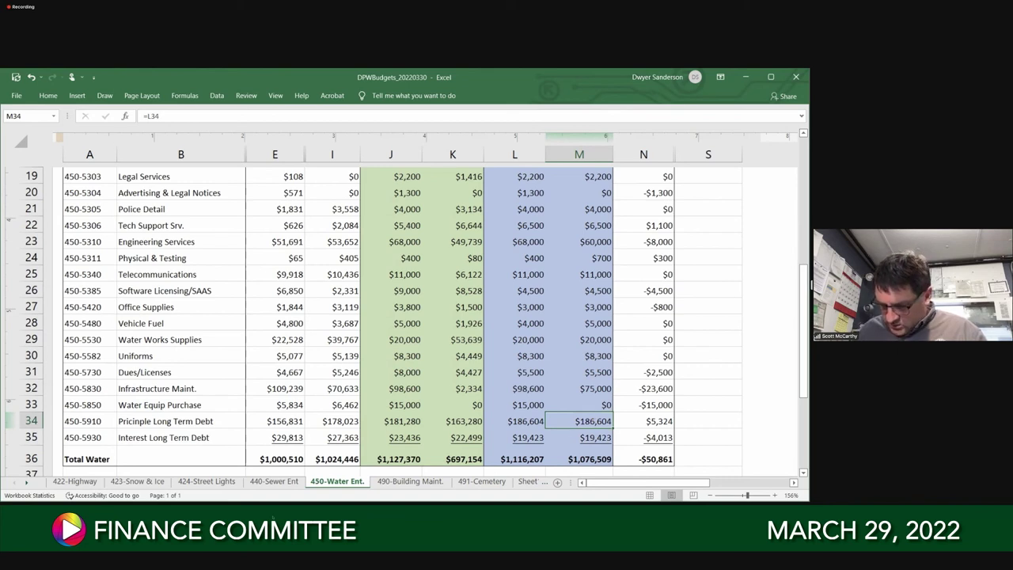
key(Down)
key(Down)
key(Right)
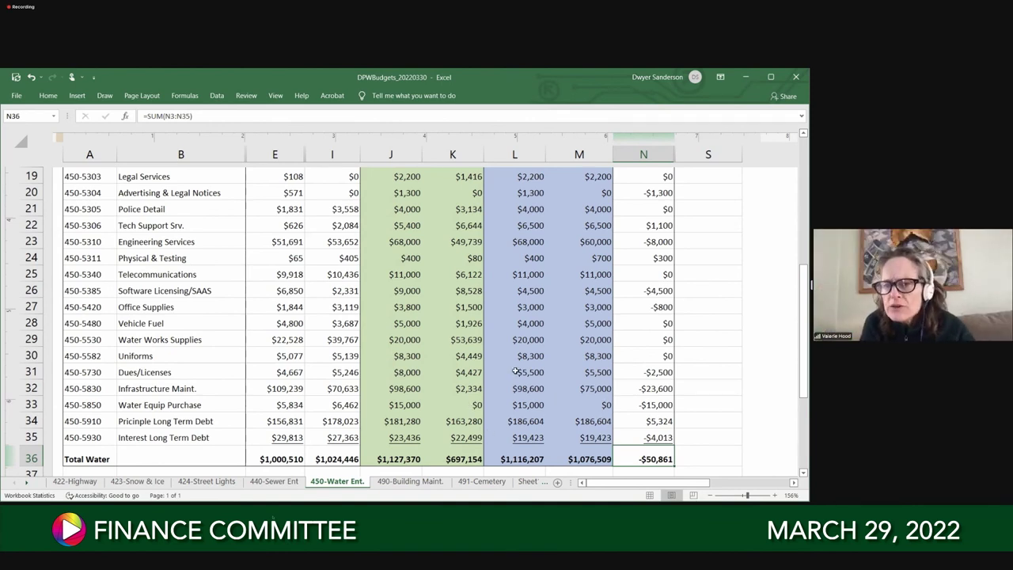
Highlight the Infrastructure Maint. figures in E32:N32, then select amounts from the FY22 actual (K32) back to the FY 2021 actual (I32)
drag(263, 389, 658, 388)
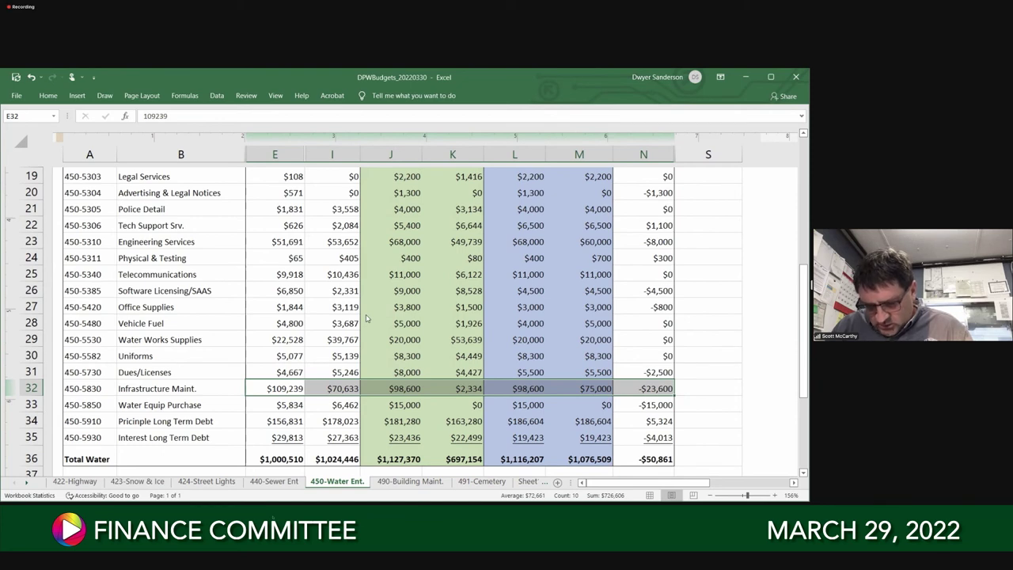
click(462, 393)
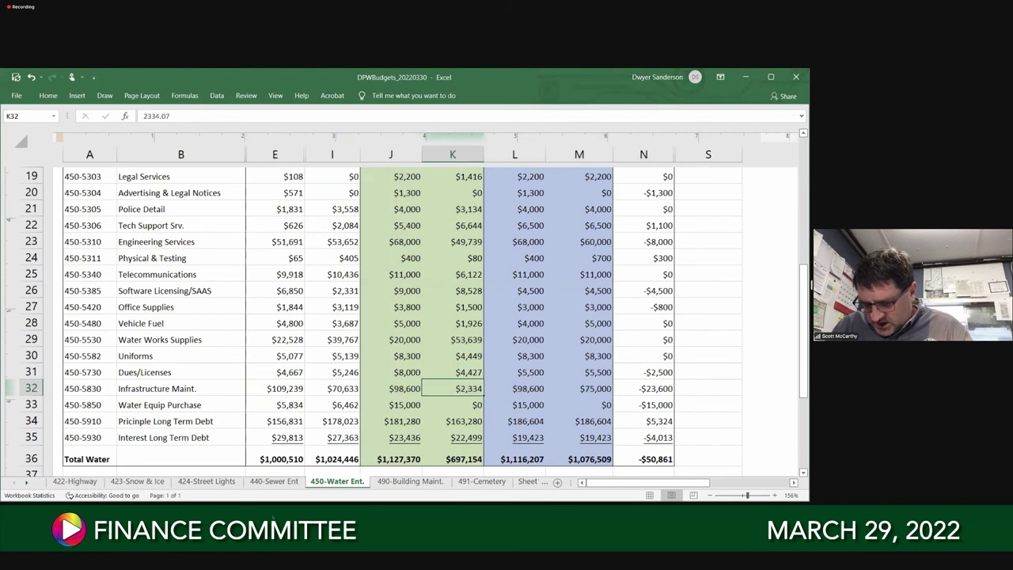
key(Left)
key(Left)
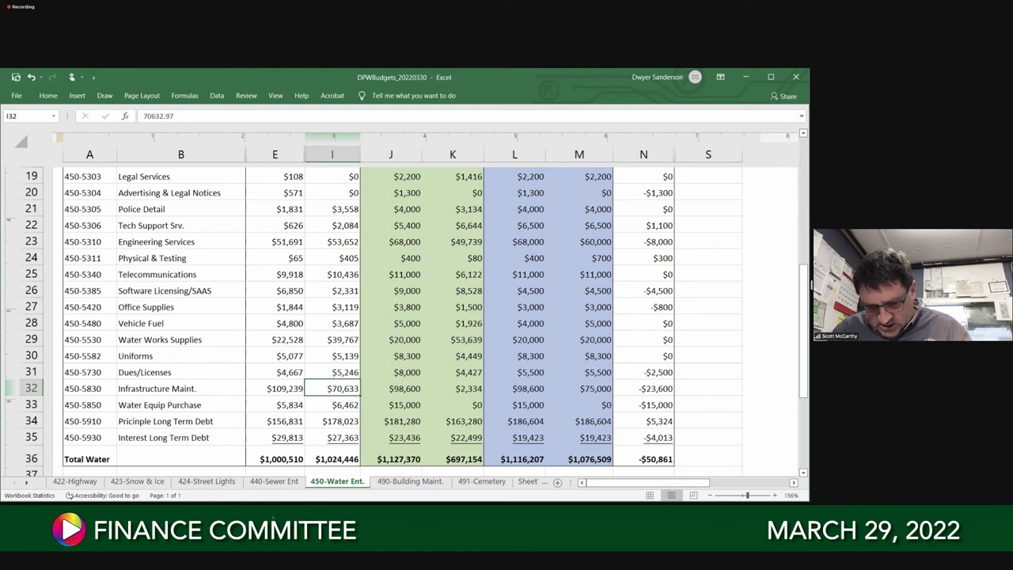
Step through the Infrastructure Maint. amounts from FY 2022 Voted (J32) to FY 2023 TA Recommends (M32)
click(391, 388)
click(452, 388)
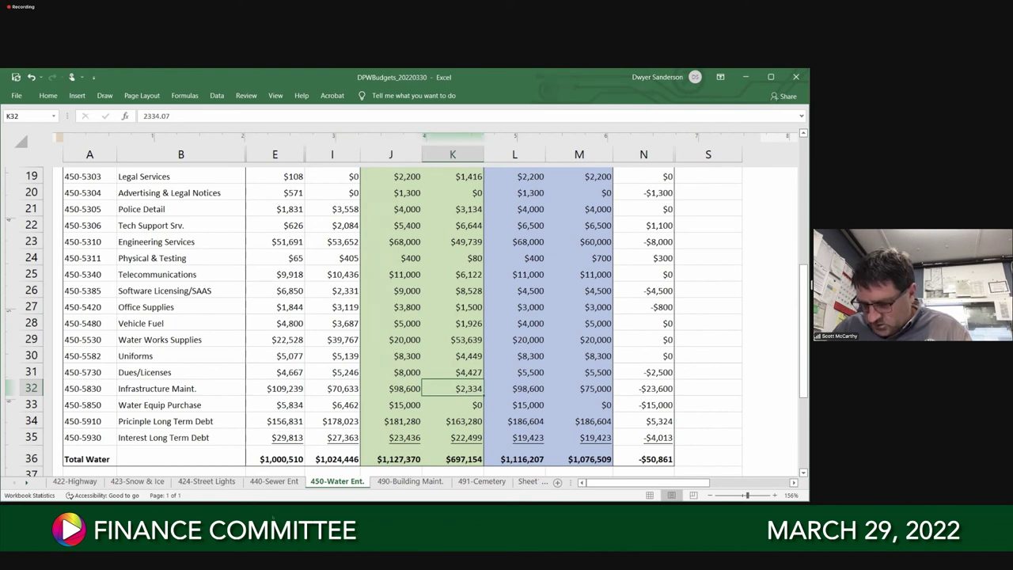
click(515, 388)
click(579, 388)
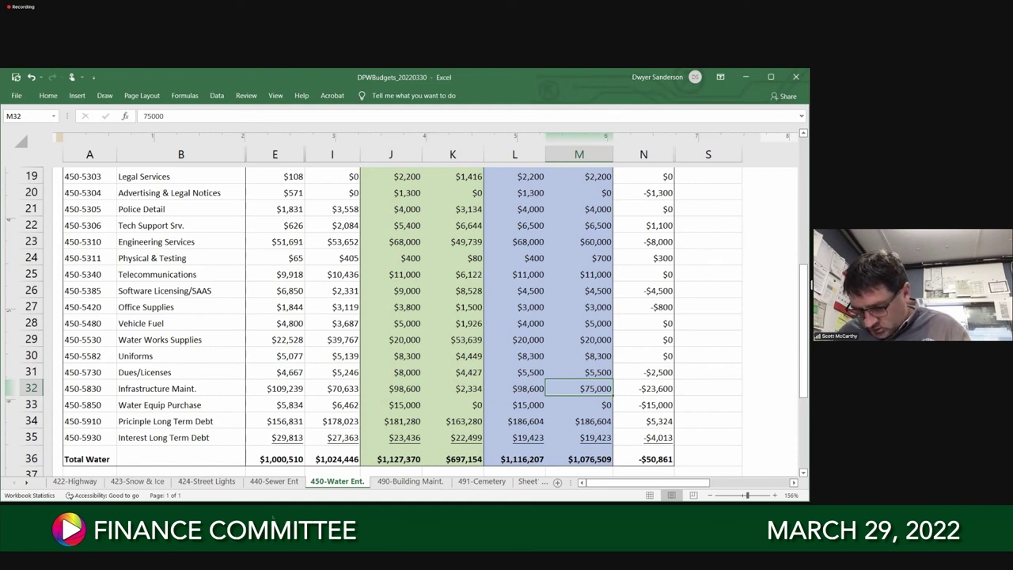
key(Down)
click(579, 388)
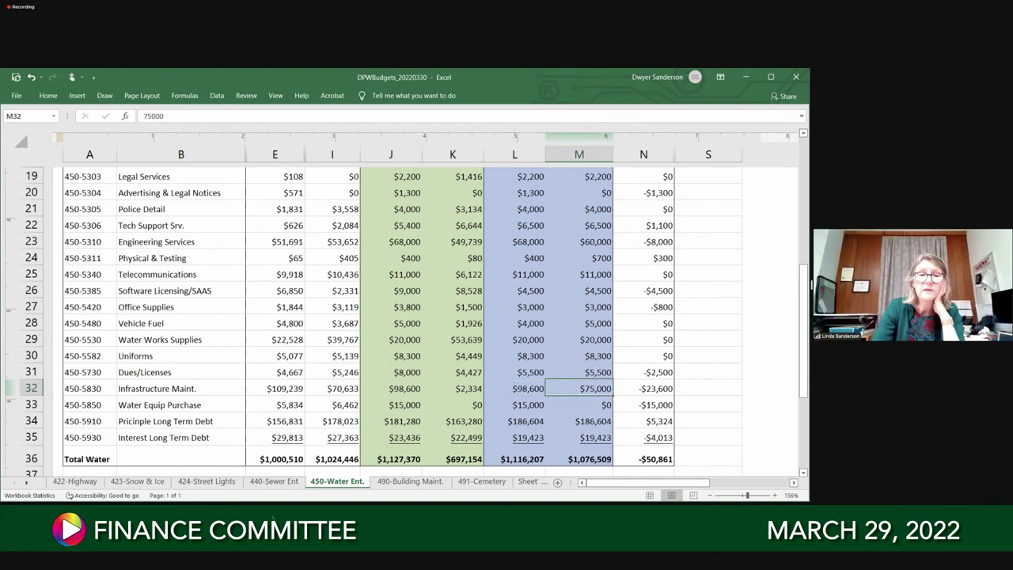
Review the Infrastructure Maint. amounts from FY 2023 Request (L32) back to FY 2021 Actual (I32), then return through K32 to M32
click(515, 388)
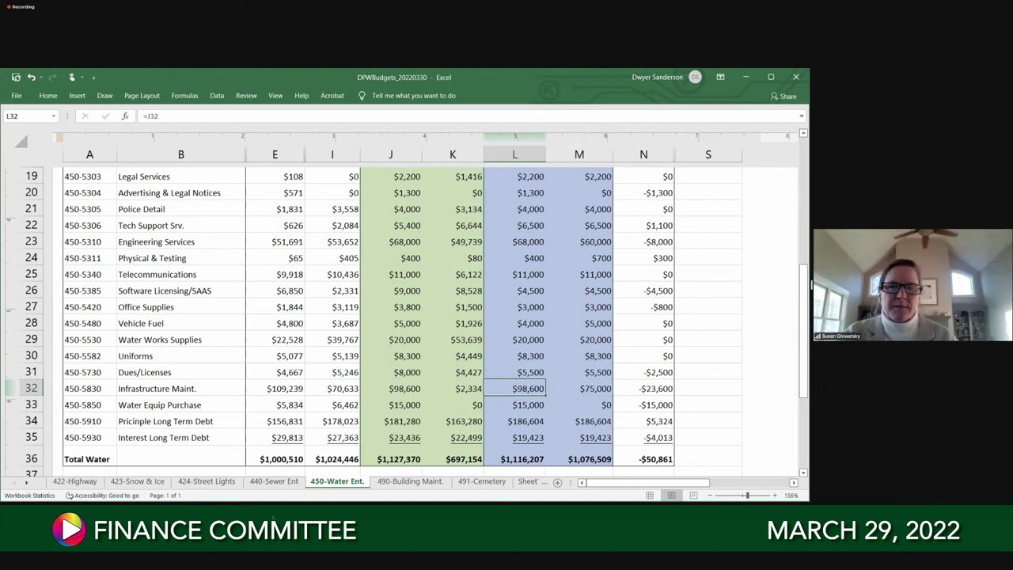
click(453, 388)
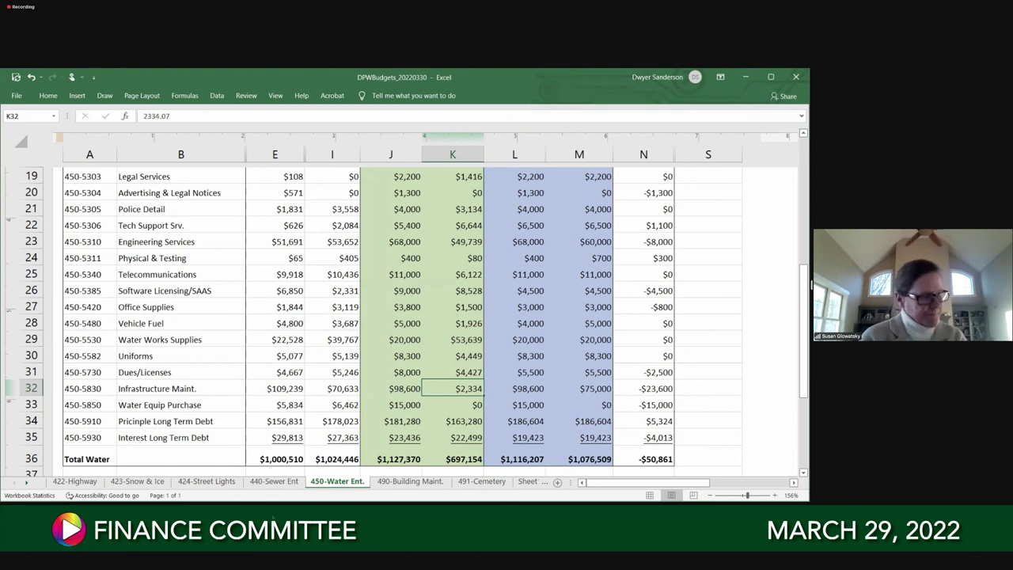
click(390, 388)
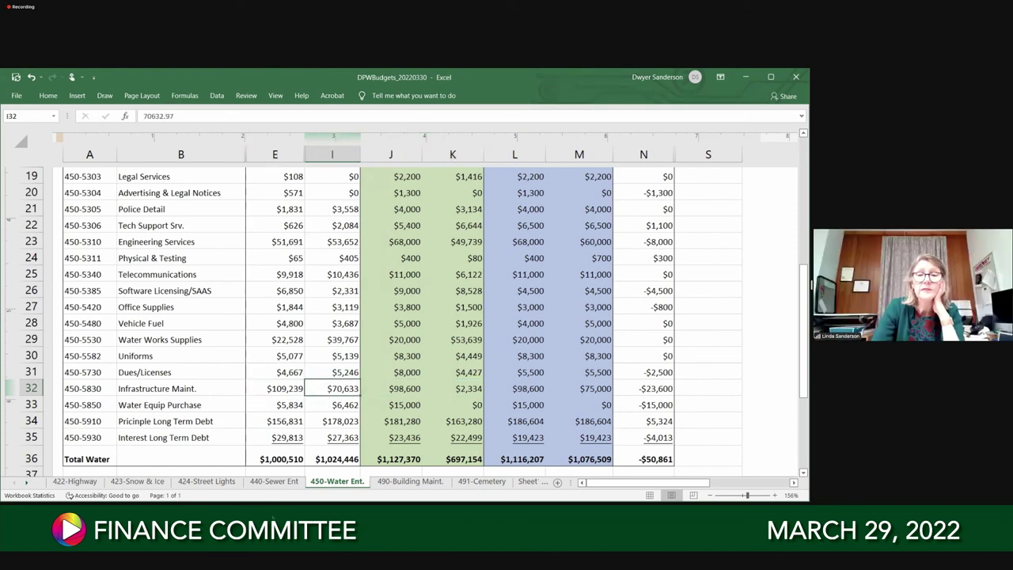
click(453, 388)
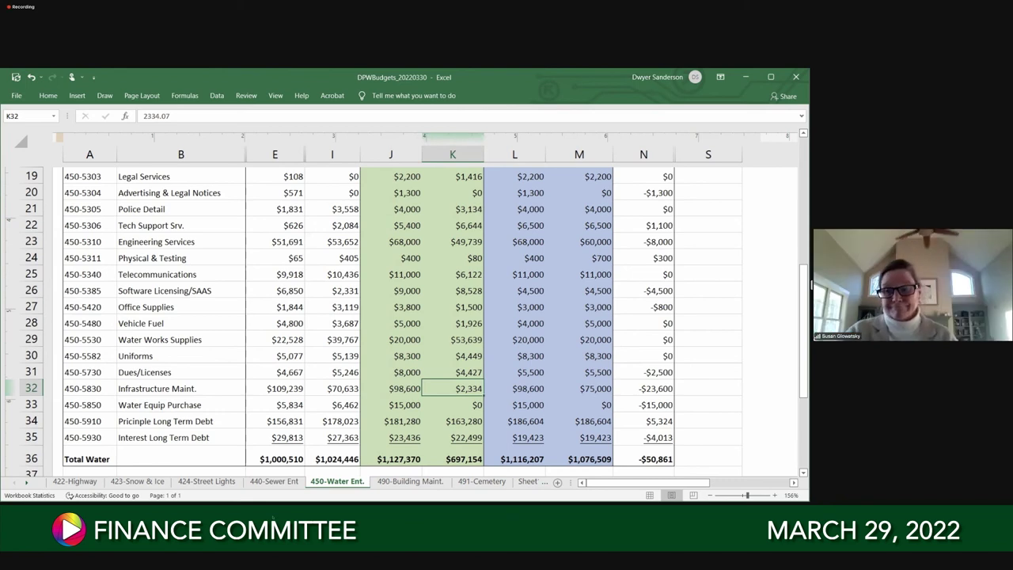
click(453, 373)
click(452, 388)
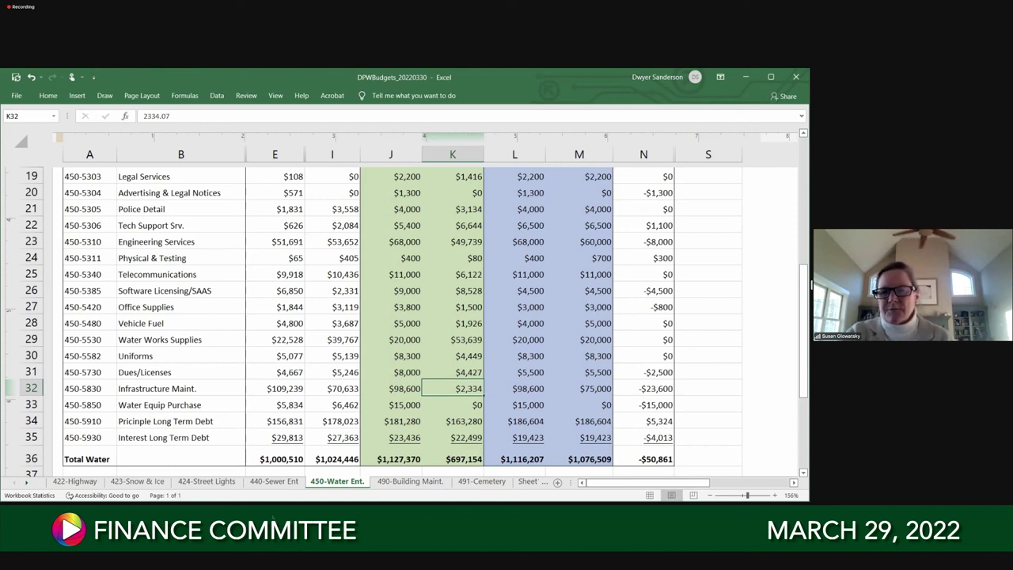
key(Right)
key(Right)
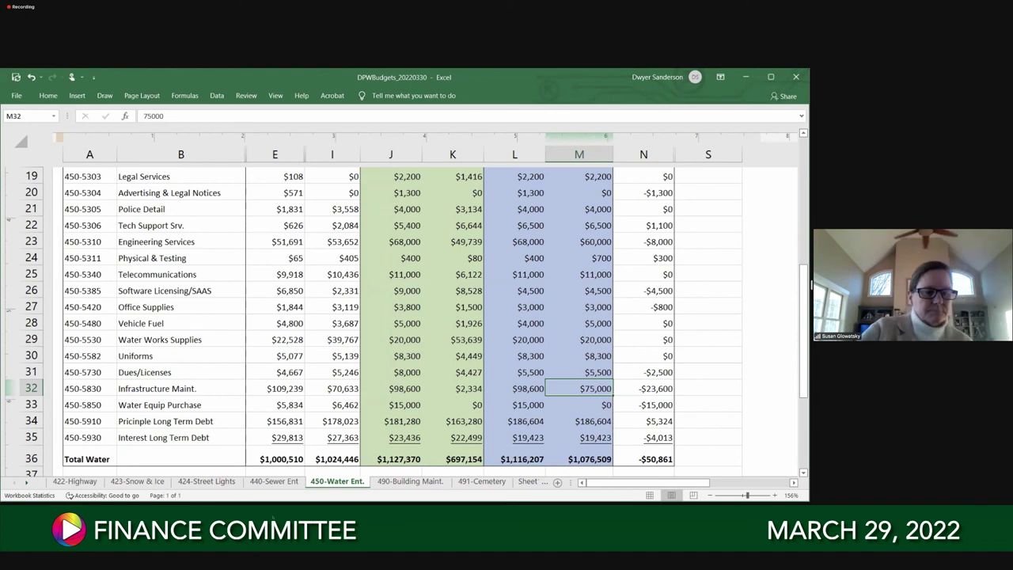
Select the Total Water change from FY22 to FY23 in N36, then return to the start of the Water Enterprise Fund table
key(Down)
key(Down)
key(Down)
key(Down)
key(Right)
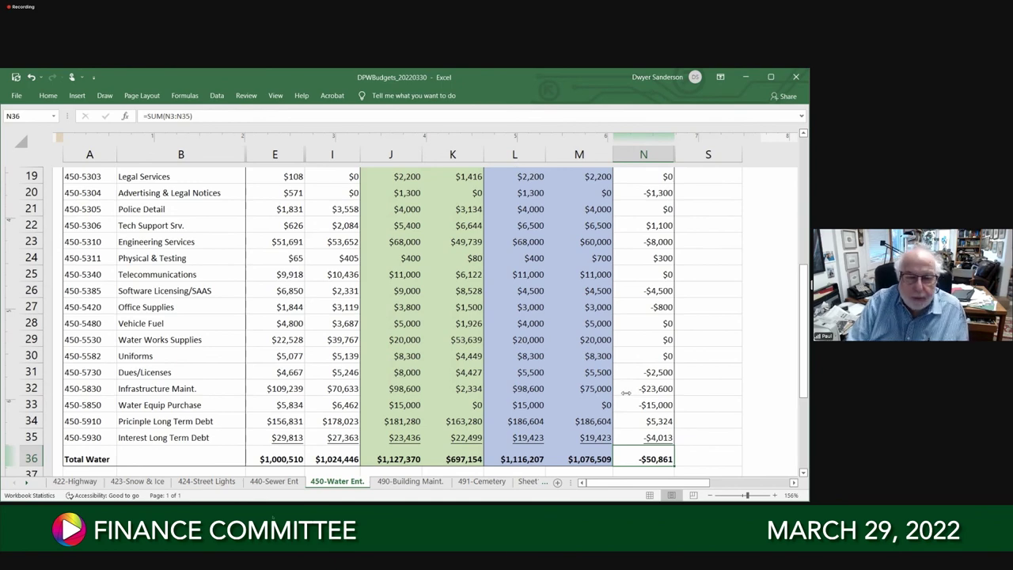
scroll(626, 393, up, 6)
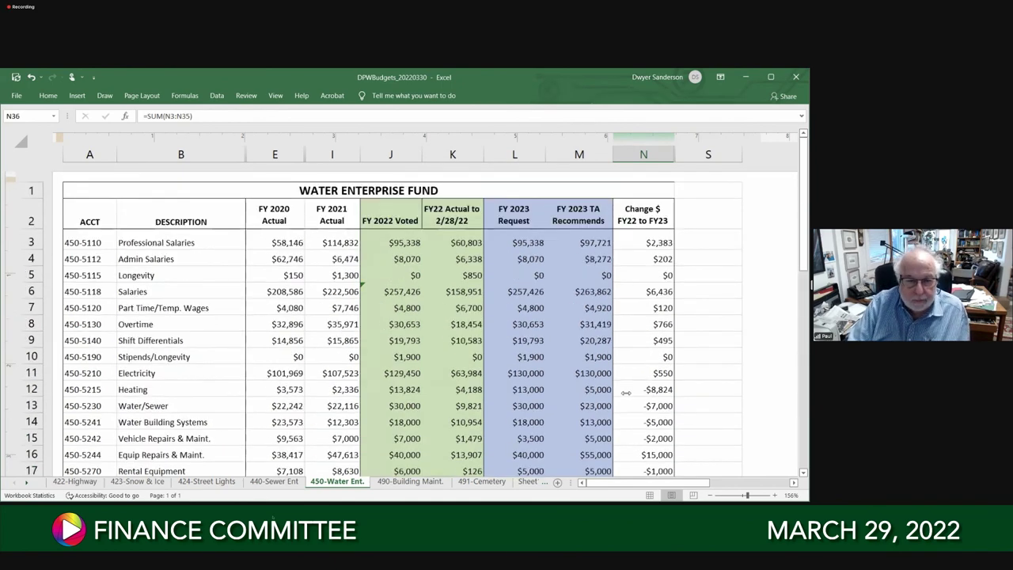